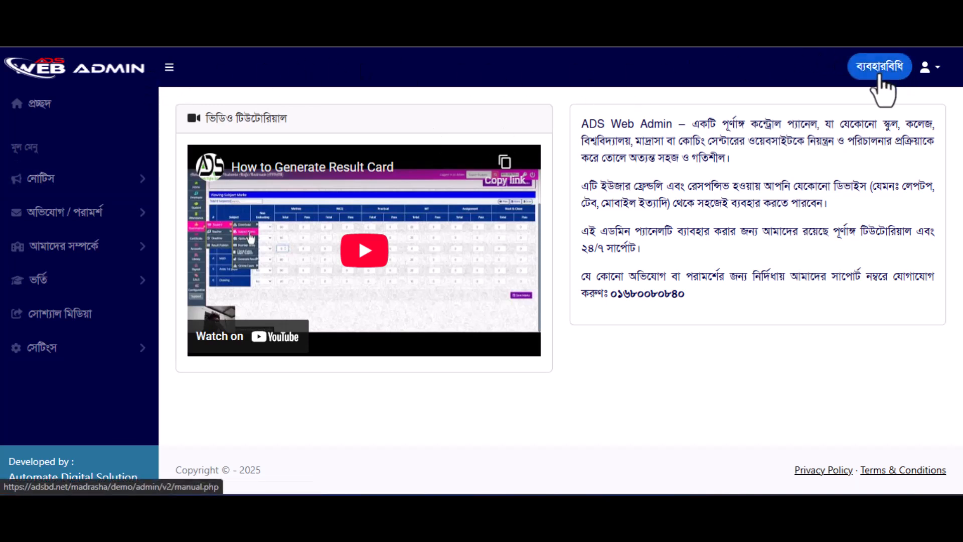
Step: Look over the account menu options and the sub-pages of the settings (সেটিংস) section
left_click(928, 65)
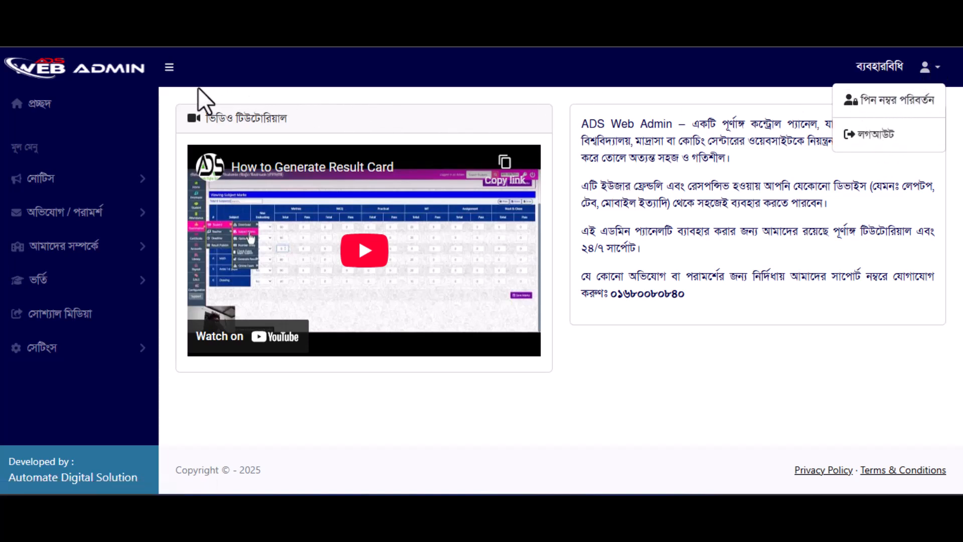
left_click(174, 99)
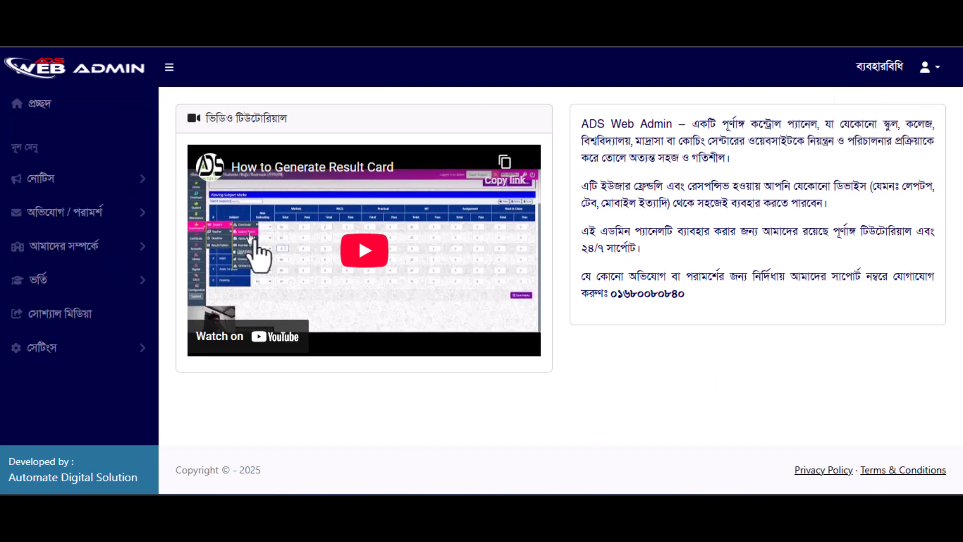
left_click(55, 118)
left_click(109, 346)
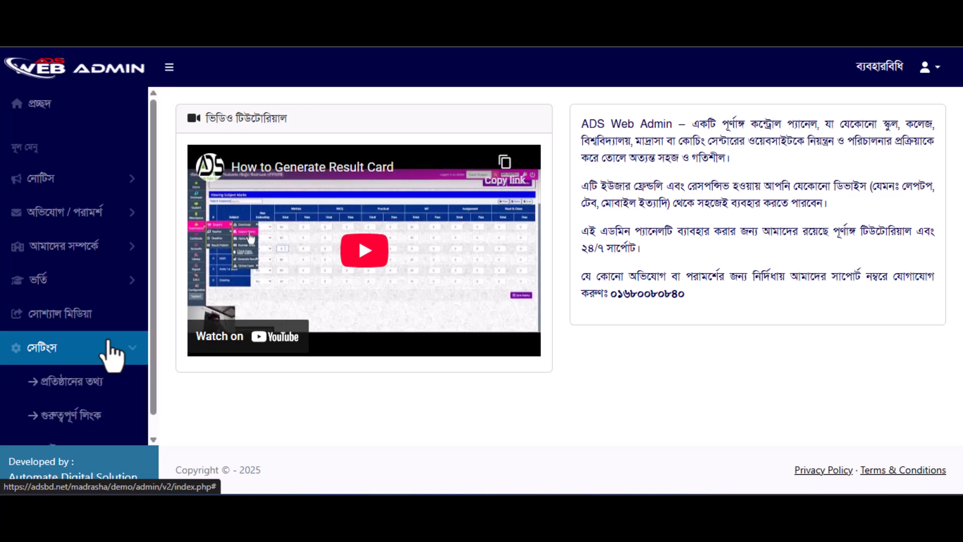
scroll(111, 353, "down", 1)
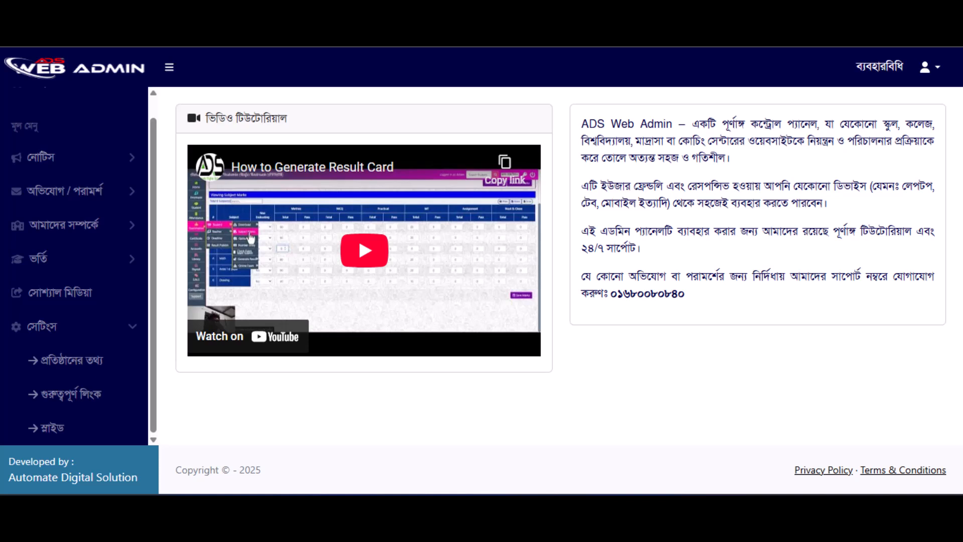
Step: Switch to the madrasha's public website and examine its header contact details, notices and about section, then return to the admin panel
key("ctrl+Tab")
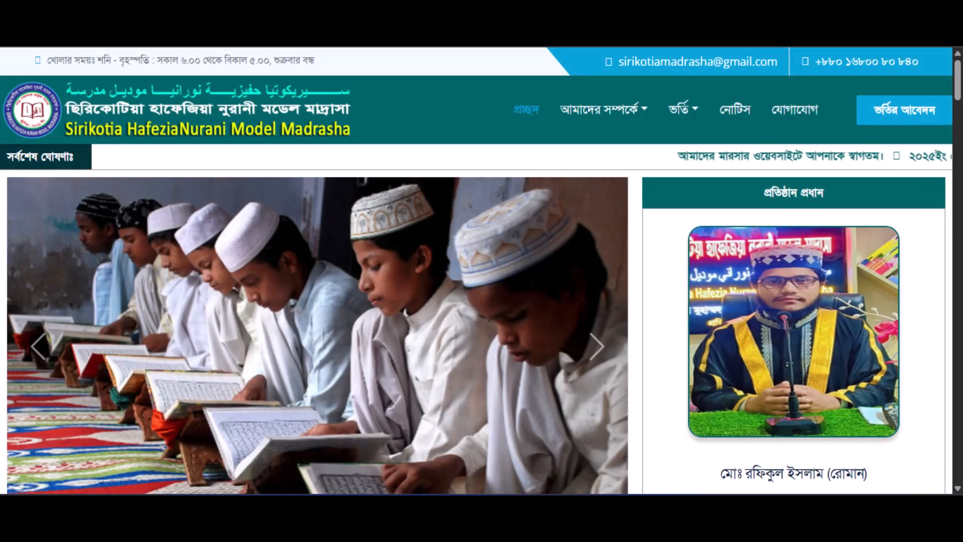
scroll(481, 271, "down", 5)
scroll(481, 270, "up", 5)
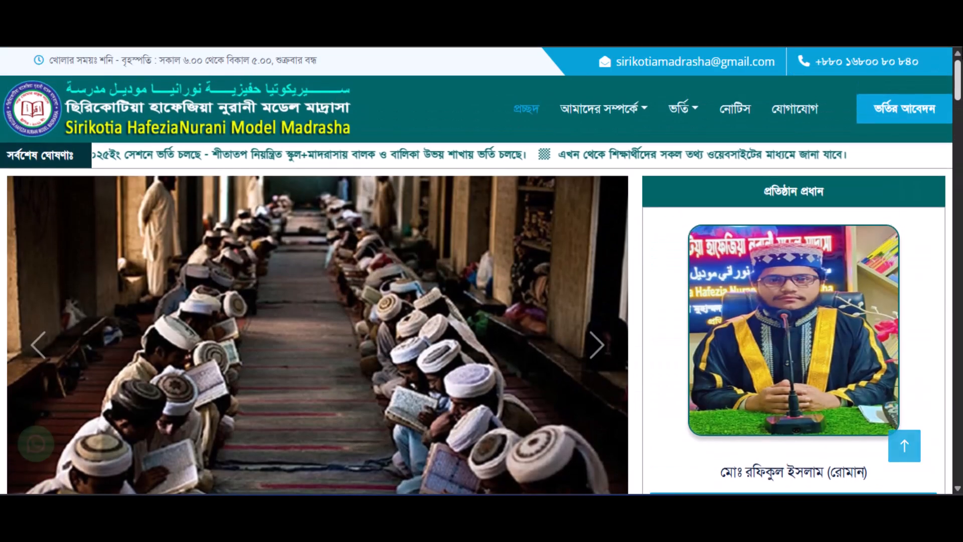
mouse_move(609, 93)
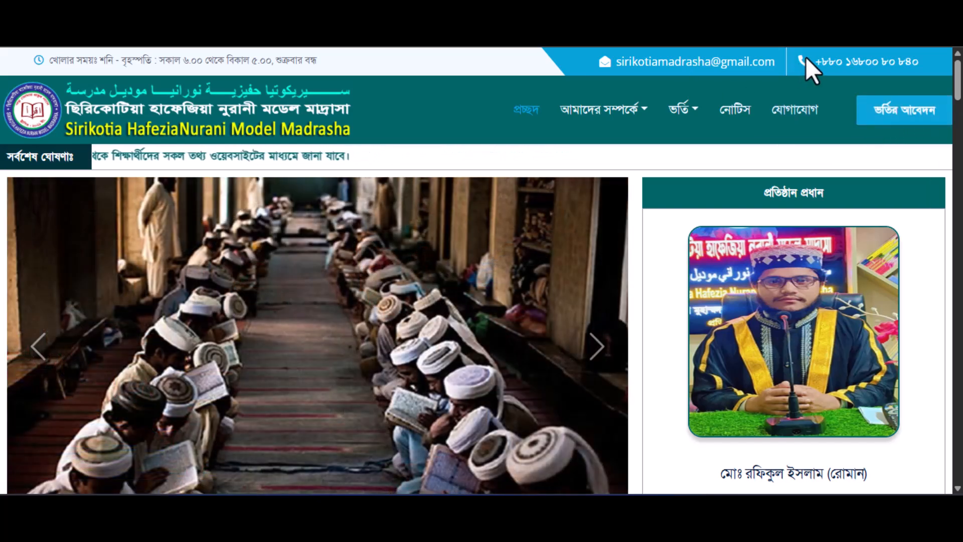
left_click_drag(814, 62, 871, 61)
scroll(745, 126, "down", 6)
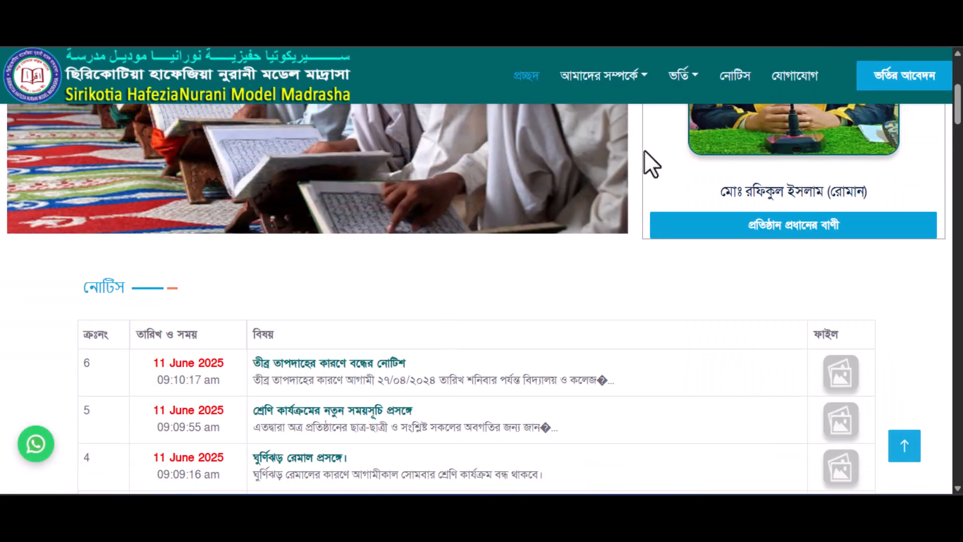
scroll(351, 241, "down", 4)
scroll(421, 249, "down", 8)
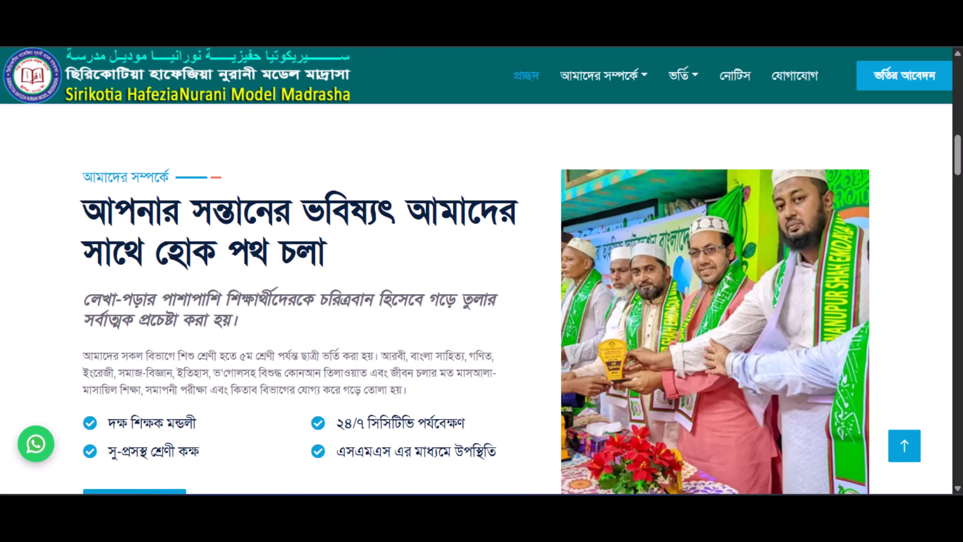
left_click(314, 97)
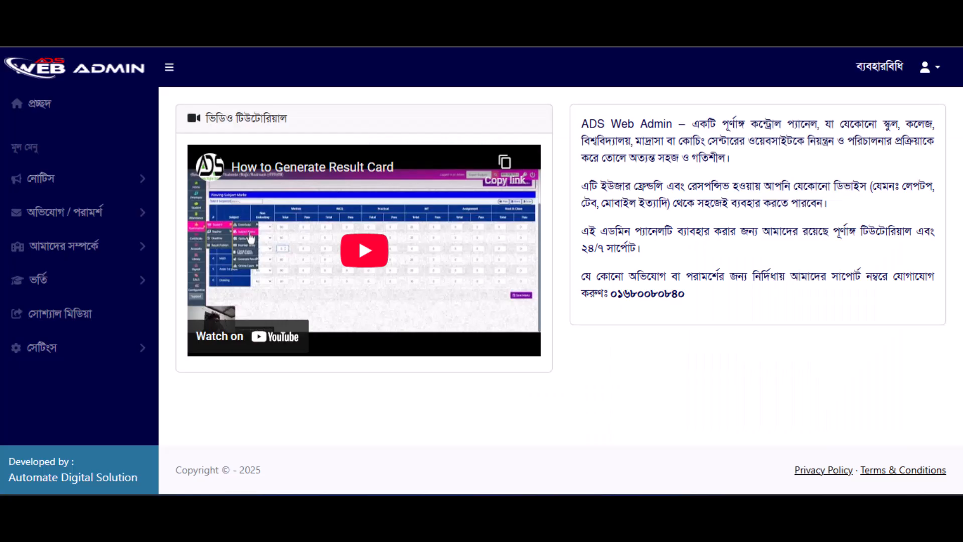
Step: Open the institution information (প্রতিষ্ঠানের তথ্য) form from the settings section
left_click(95, 347)
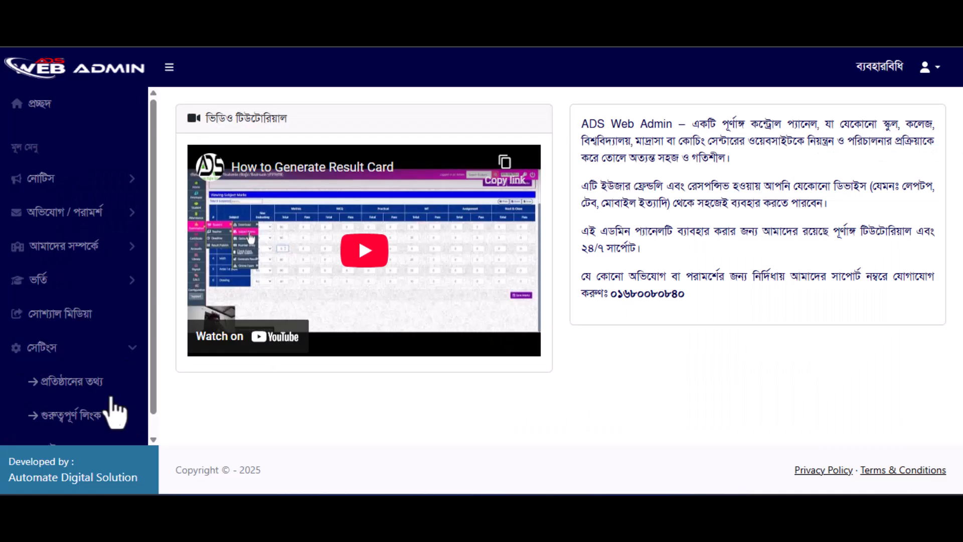
left_click(87, 390)
scroll(570, 253, "down", 2)
scroll(569, 253, "up", 2)
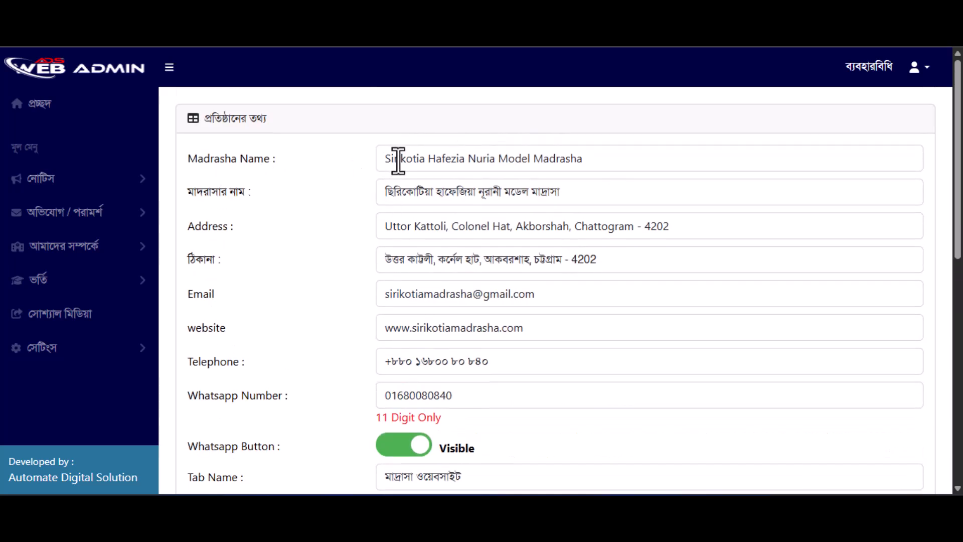
Step: Review the English and Bengali madrasha name fields and compare them with the public website's header
left_click_drag(387, 158, 676, 177)
left_click_drag(394, 192, 491, 226)
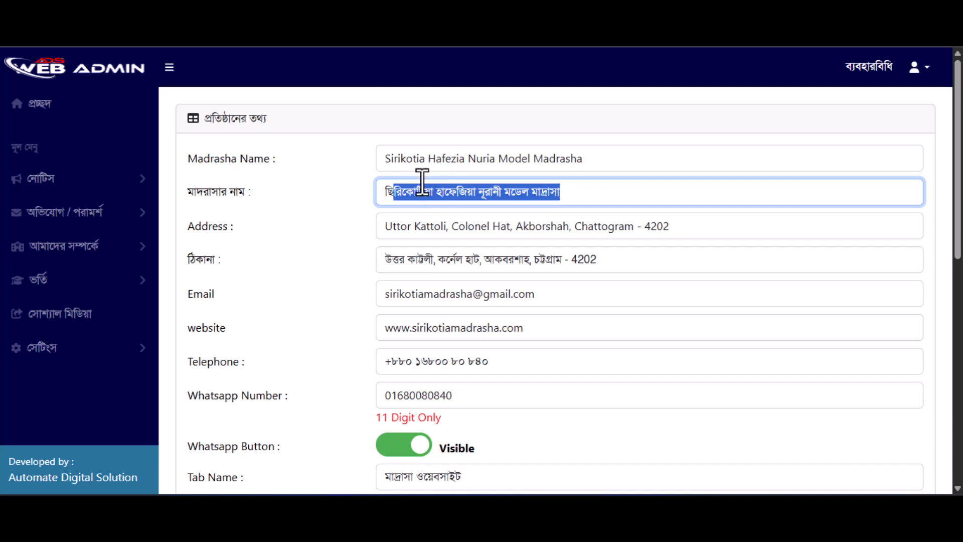
left_click(376, 186)
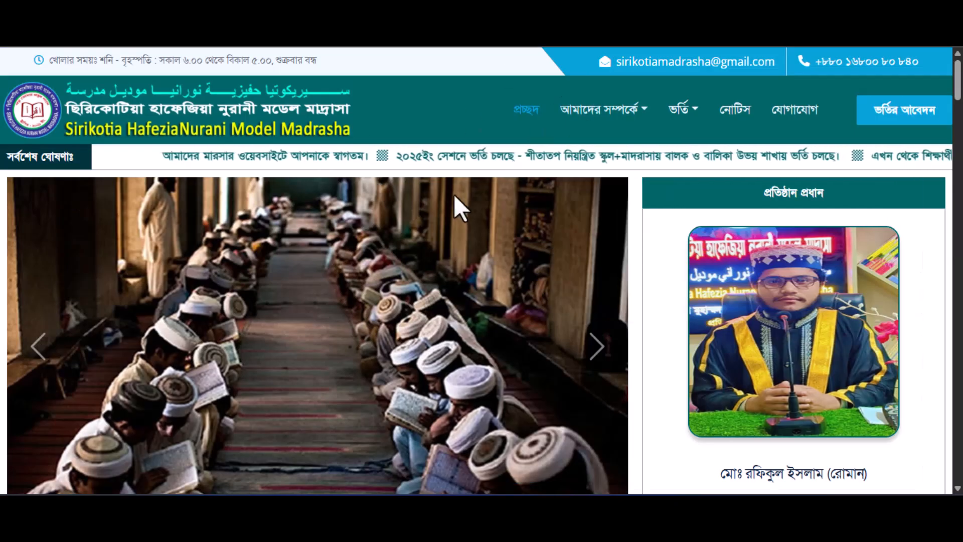
scroll(455, 224, "down", 3)
scroll(454, 224, "up", 3)
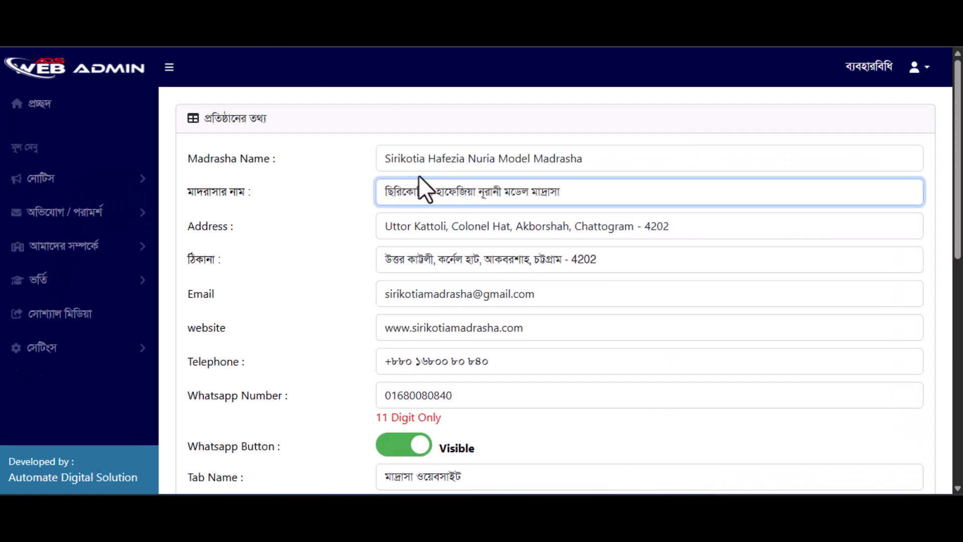
Step: Review the English and Bengali address, email and website fields, and dismiss the driver update notification
left_click(391, 231)
triple_click(728, 227)
left_click_drag(580, 259, 594, 259)
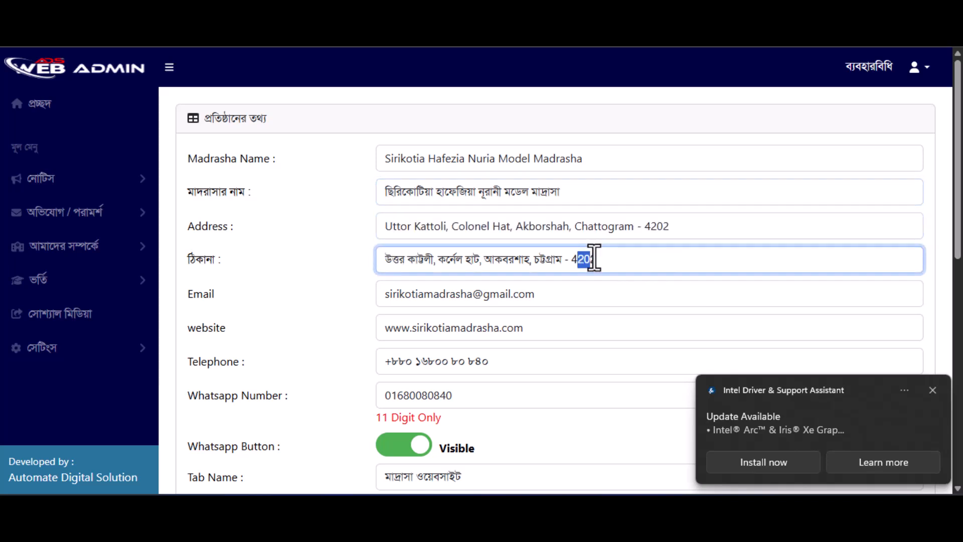
left_click(446, 300)
left_click(437, 330)
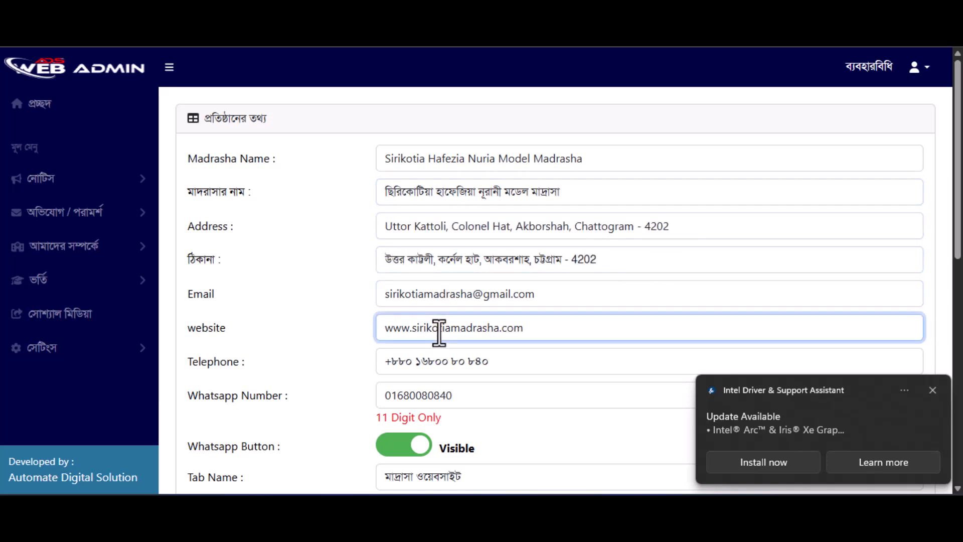
left_click(930, 395)
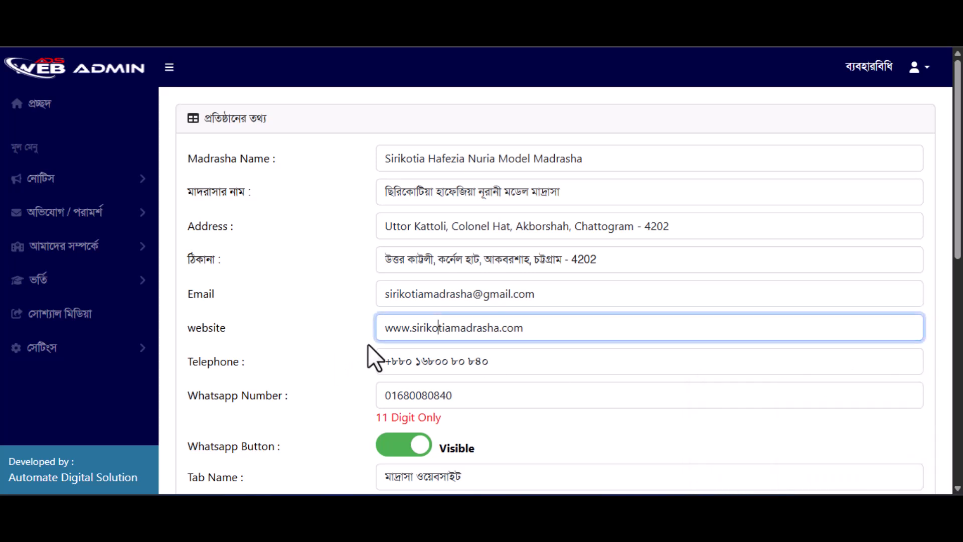
Step: Compare the Telephone field with the phone number in the public website's header
left_click(464, 370)
scroll(463, 370, "down", 3)
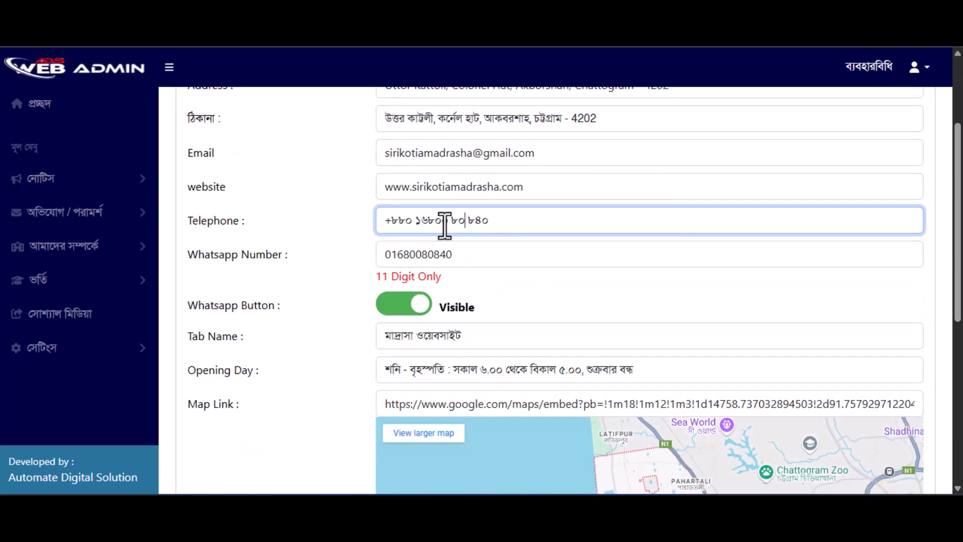
left_click_drag(509, 217, 383, 221)
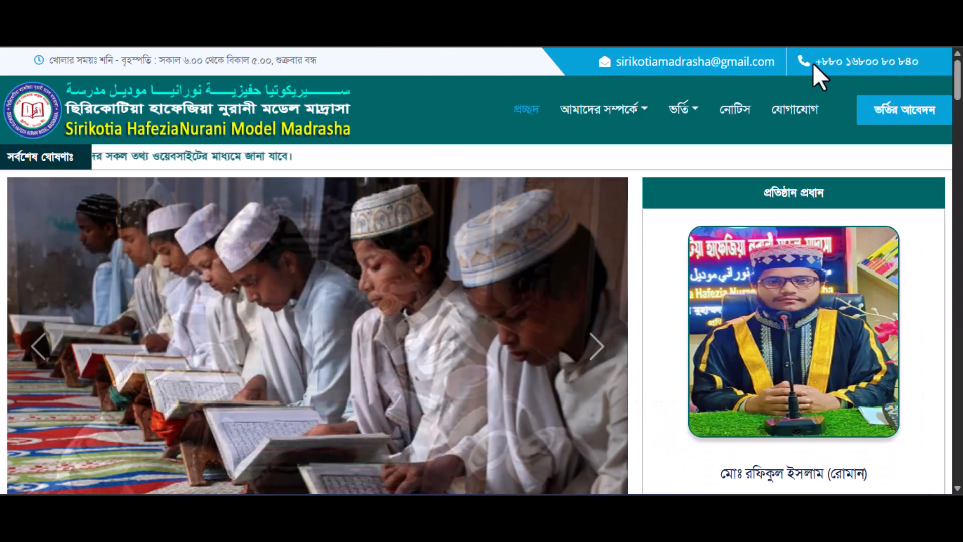
left_click_drag(812, 63, 919, 65)
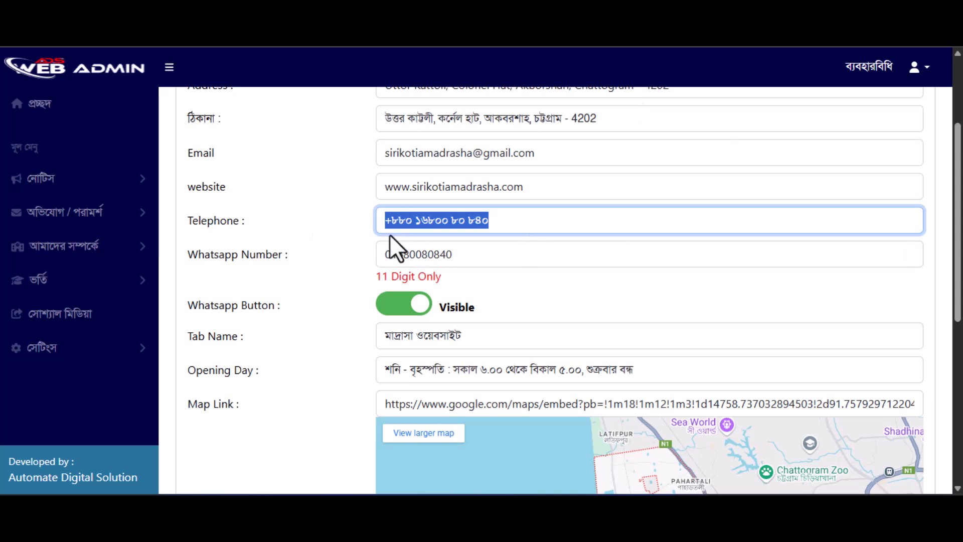
left_click(432, 226)
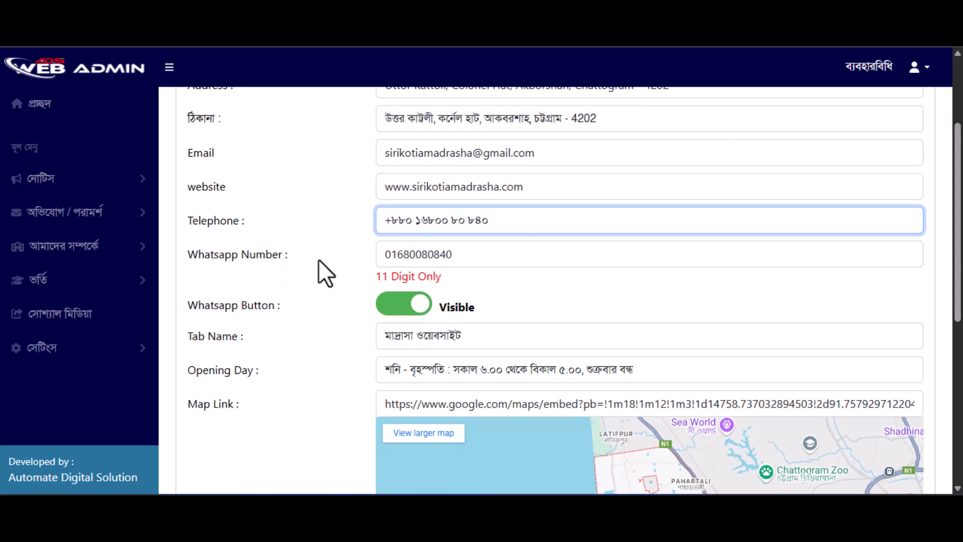
Step: Review the Whatsapp Number field and look for the floating WhatsApp button on the public website
double_click(430, 256)
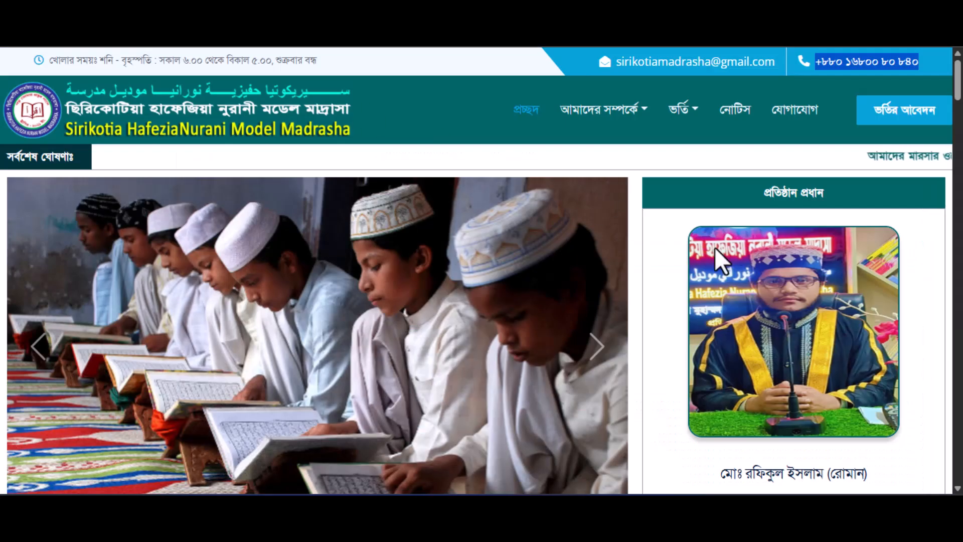
scroll(561, 261, "down", 1)
scroll(561, 260, "down", 2)
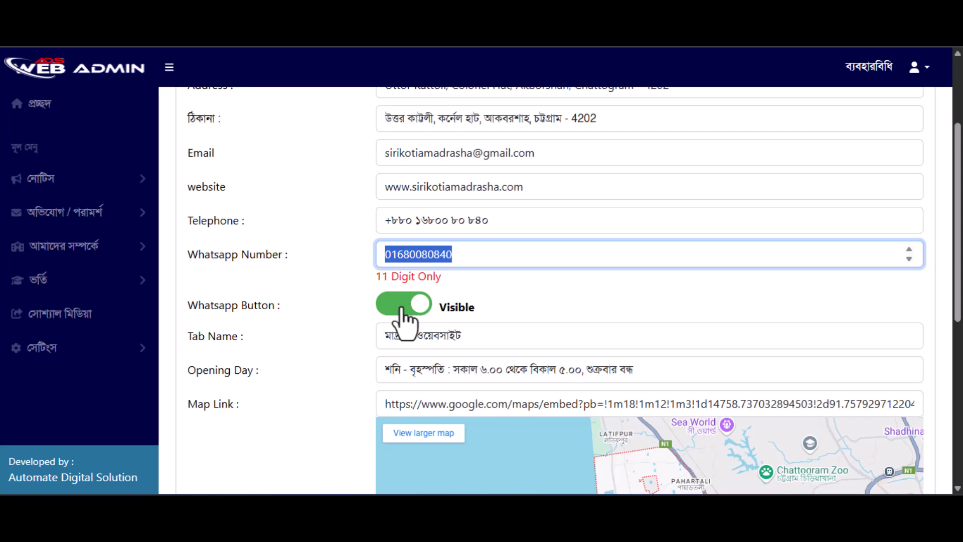
Step: Set the Whatsapp Button to Hide, save the form and check the public website for the floating button
left_click(404, 316)
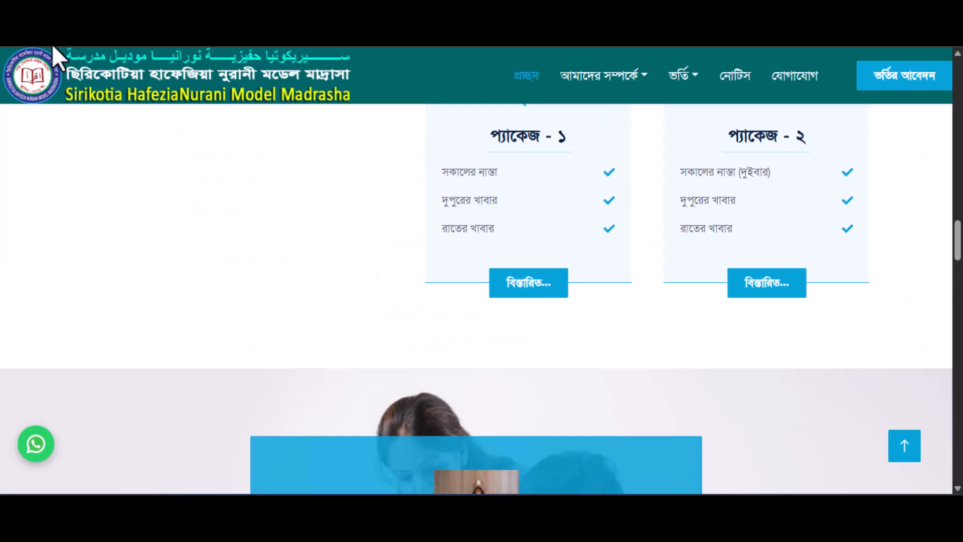
scroll(333, 181, "down", 3)
scroll(333, 182, "up", 15)
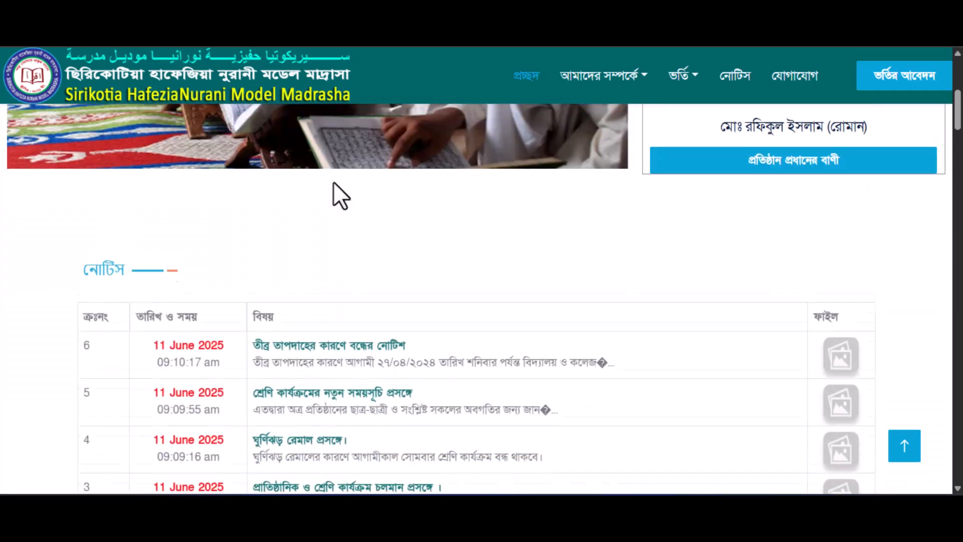
scroll(333, 182, "up", 5)
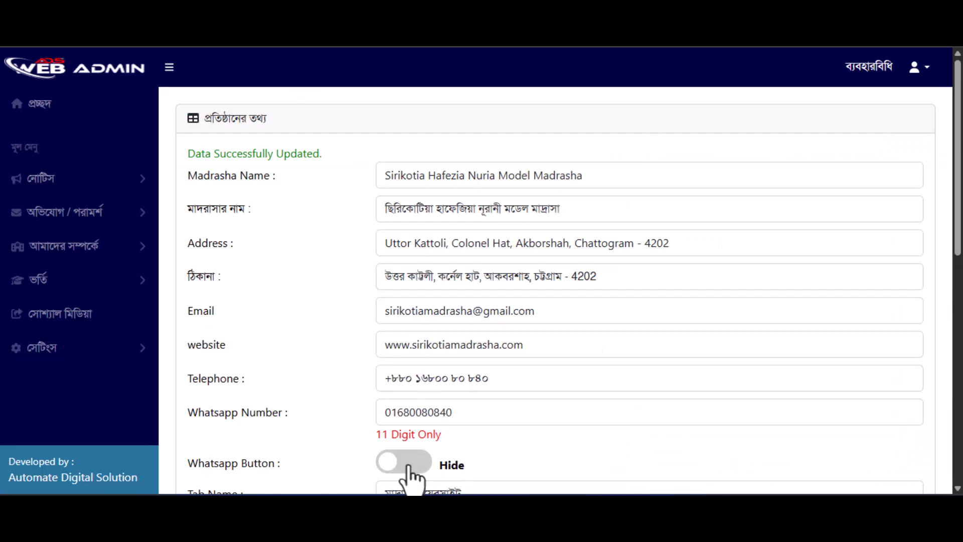
Step: Set the Whatsapp Button to Visible and save the institution information
left_click(408, 464)
scroll(468, 422, "down", 15)
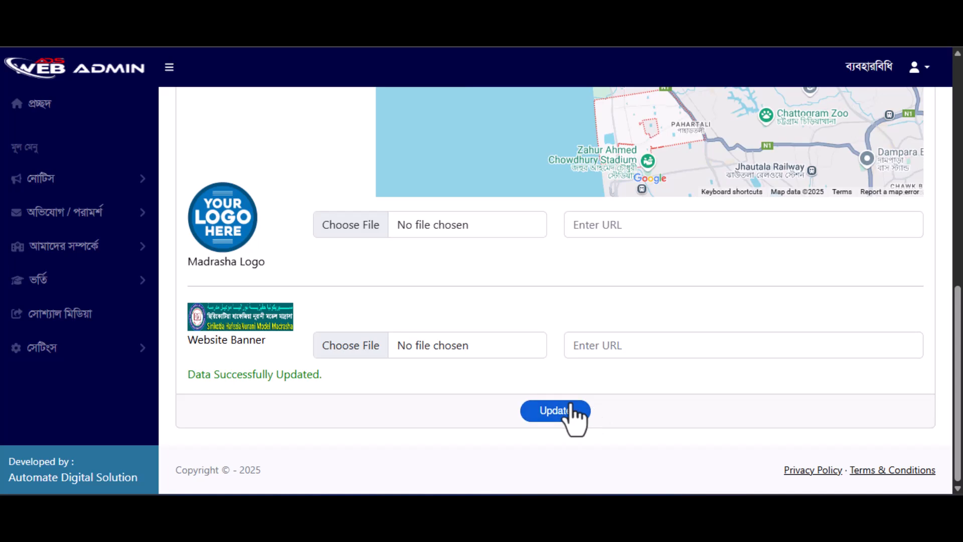
left_click(554, 410)
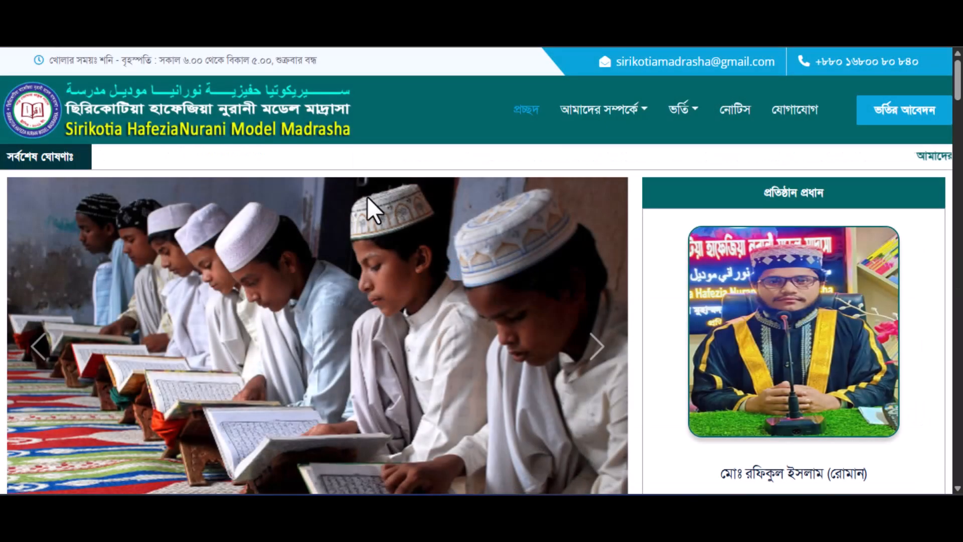
Step: Test the floating WhatsApp button on the public website by opening its chat page and continuing to the chat
scroll(367, 200, "down", 4)
scroll(369, 197, "down", 2)
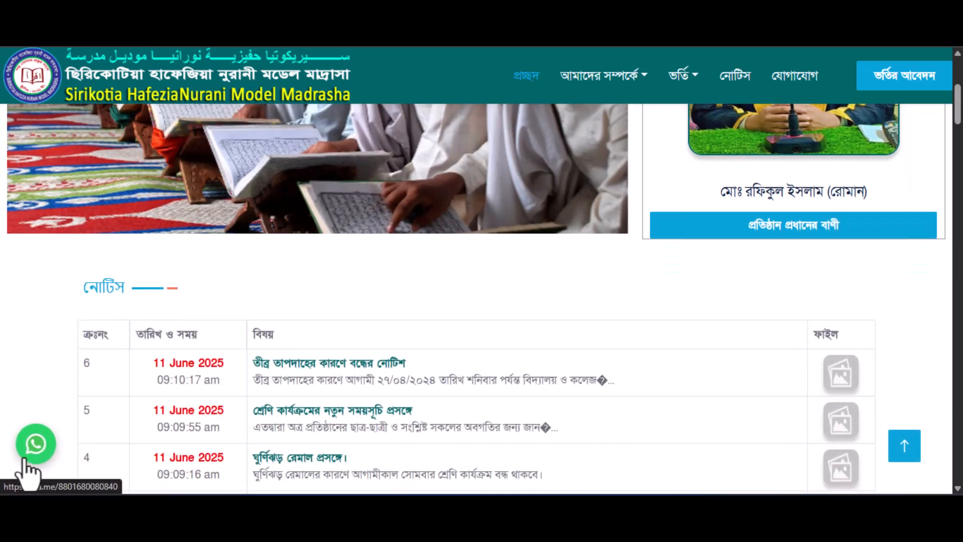
left_click(25, 458)
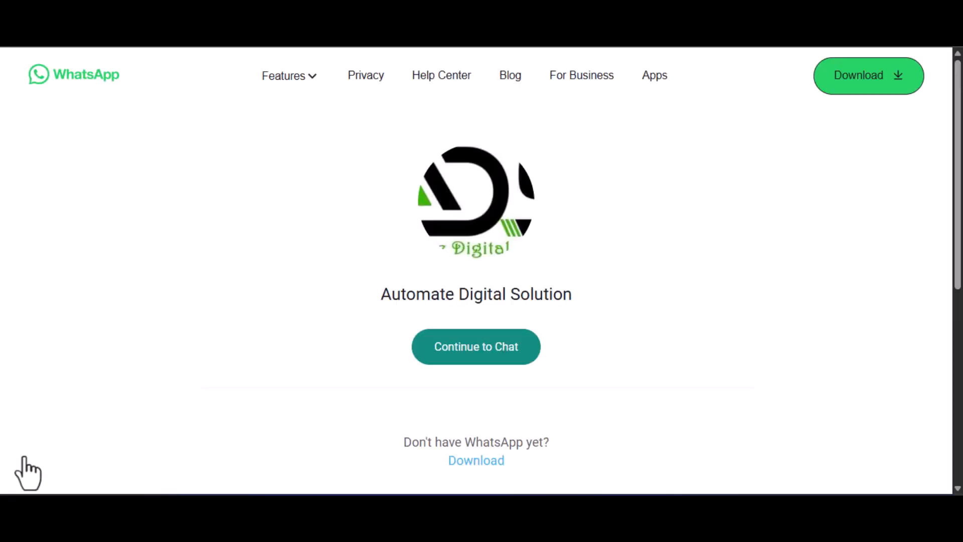
left_click(479, 354)
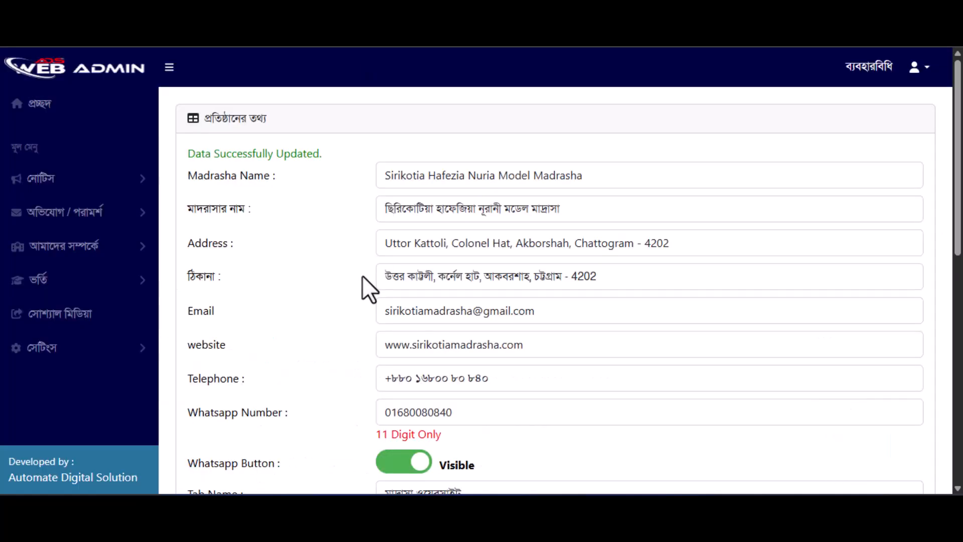
Step: Review the Tab Name and Opening Day fields and compare the opening hours with the public website's header
scroll(362, 275, "down", 3)
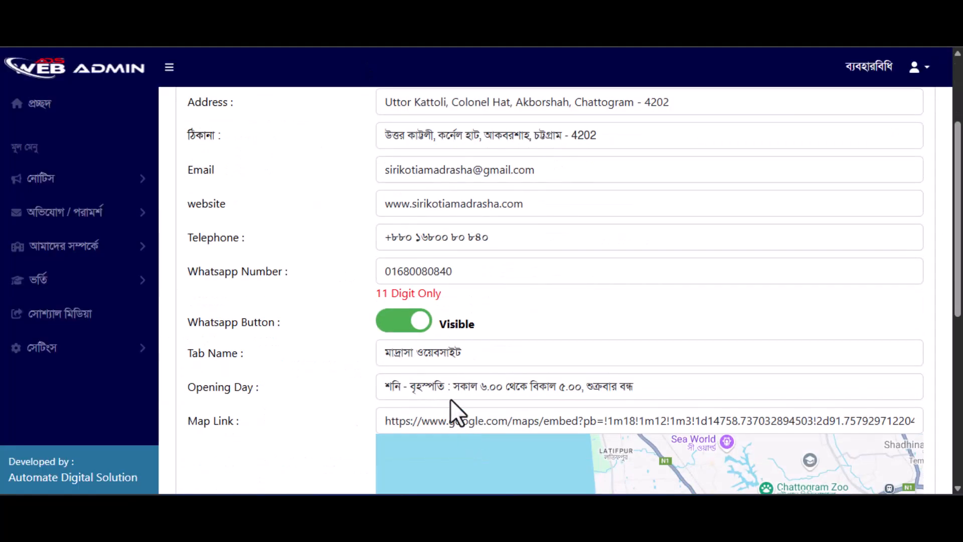
scroll(382, 382, "down", 1)
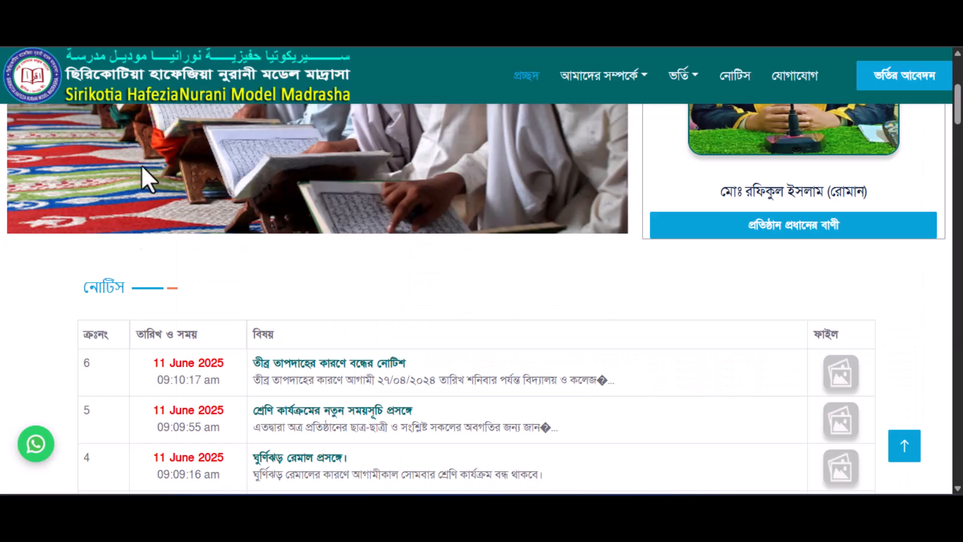
left_click(165, 93)
left_click_drag(49, 60, 341, 60)
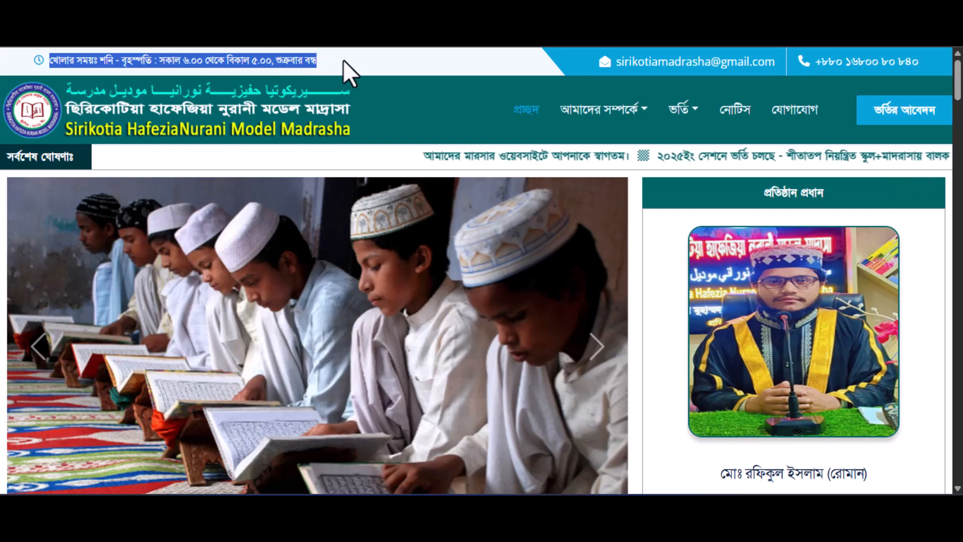
Step: Compare the opening hours in the public website's header with the Opening Day field, and review the Map Link value
left_click(343, 59)
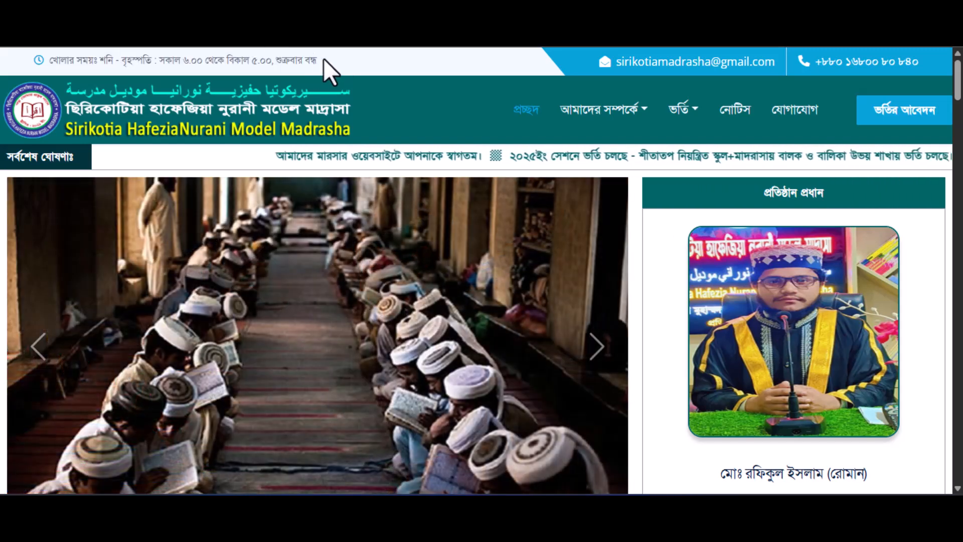
left_click_drag(321, 60, 44, 60)
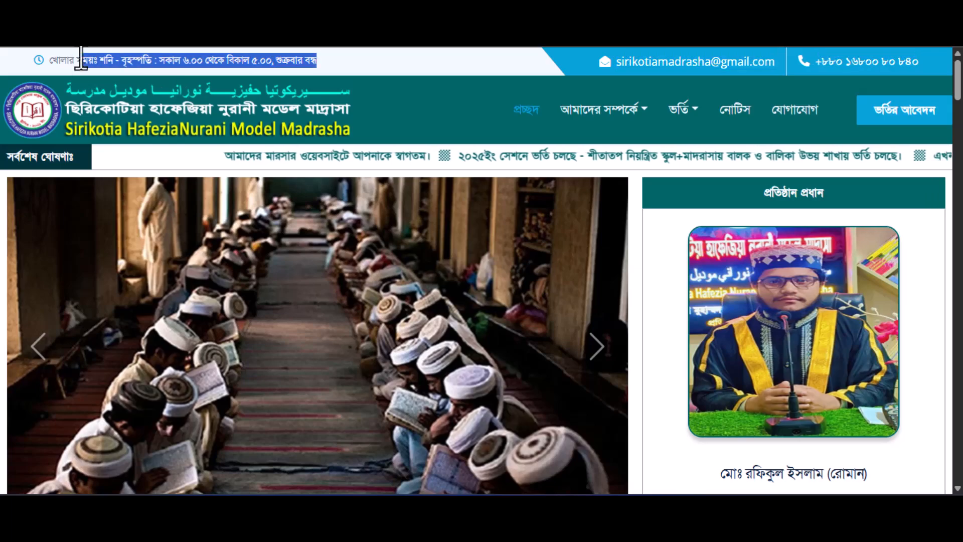
key("ctrl+Tab")
left_click(401, 315)
scroll(401, 316, "down", 3)
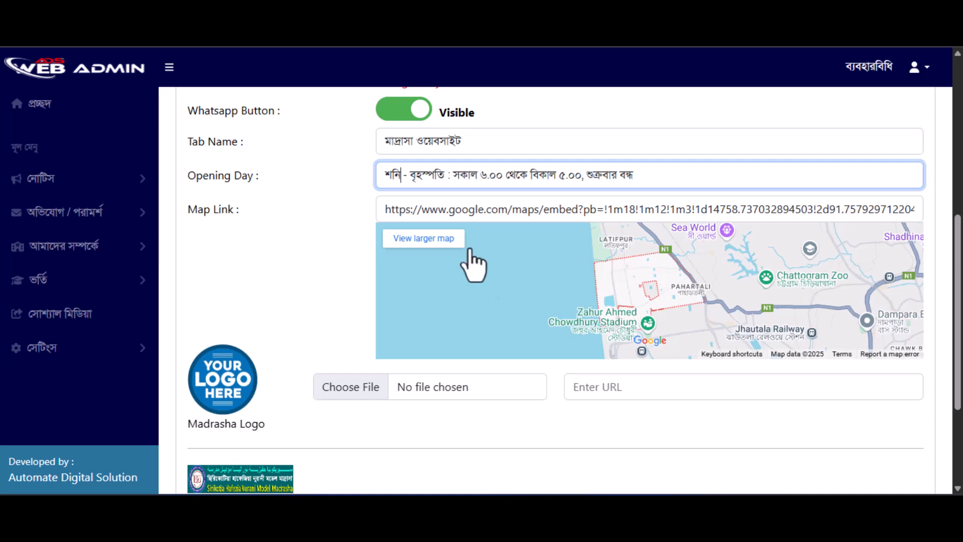
left_click_drag(381, 213, 943, 209)
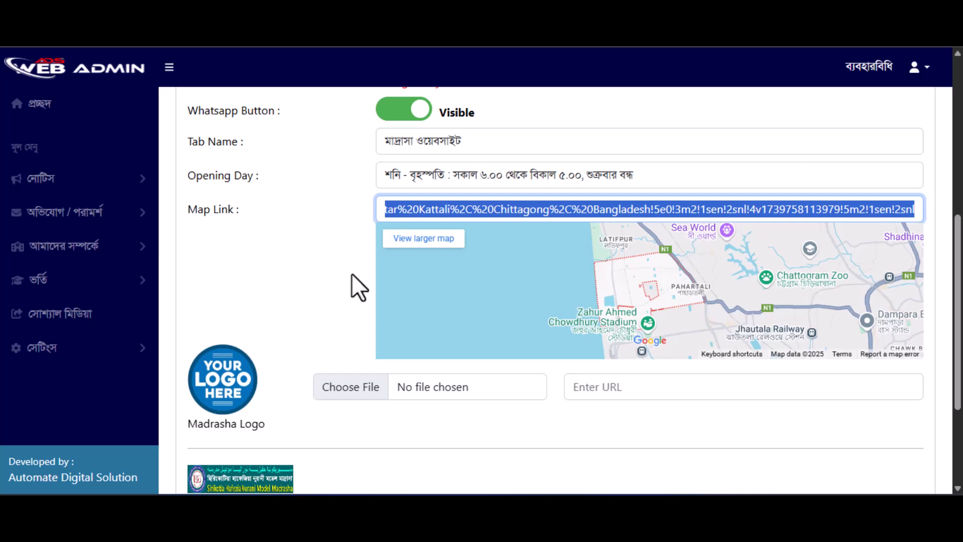
Step: Review the Madrasha Logo and Website Banner file and URL fields, and compare them with the public website's header
scroll(246, 351, "down", 3)
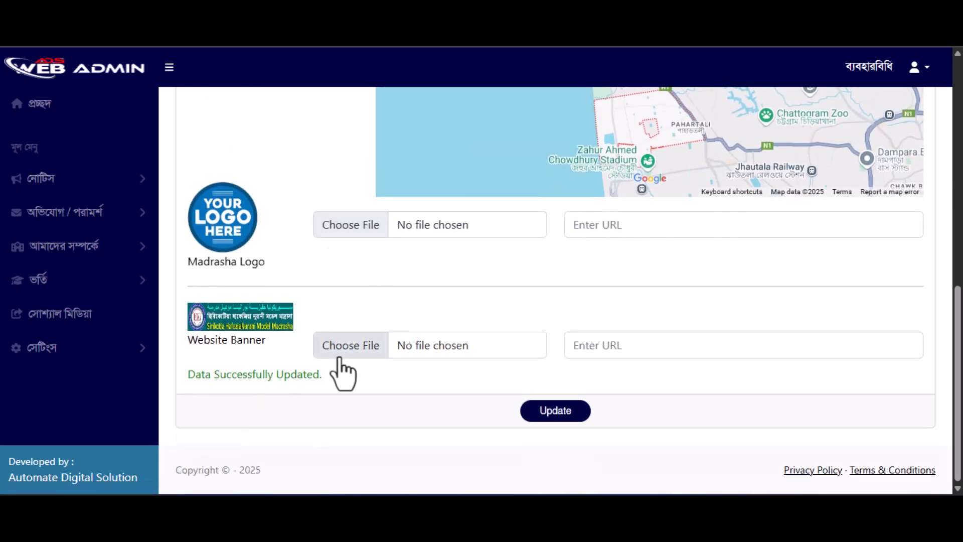
left_click(264, 327)
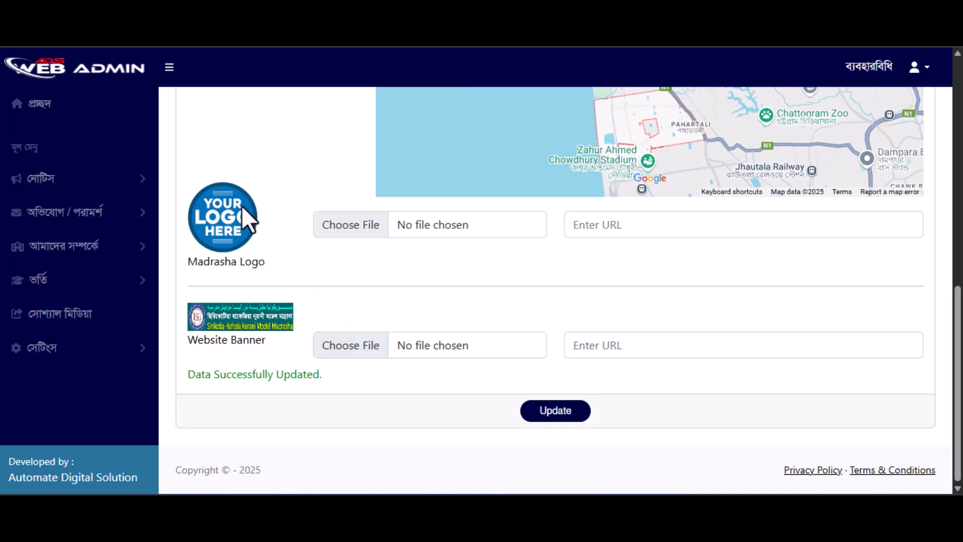
left_click(236, 25)
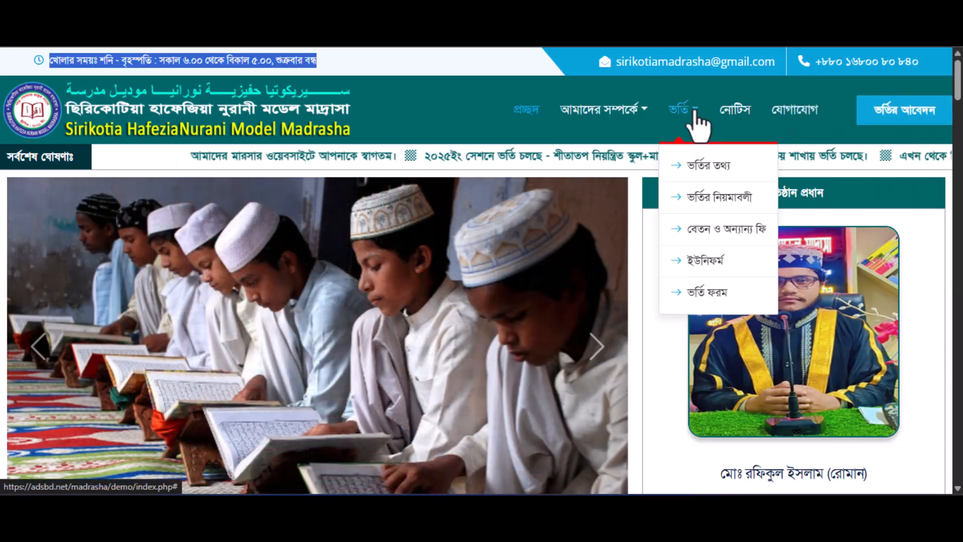
left_click(125, 25)
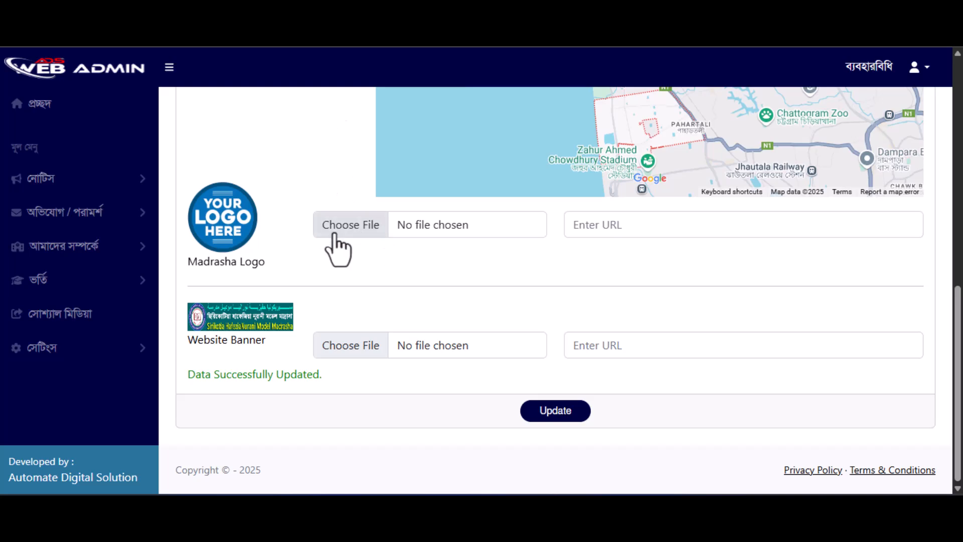
scroll(333, 236, "up", 4)
scroll(333, 235, "down", 4)
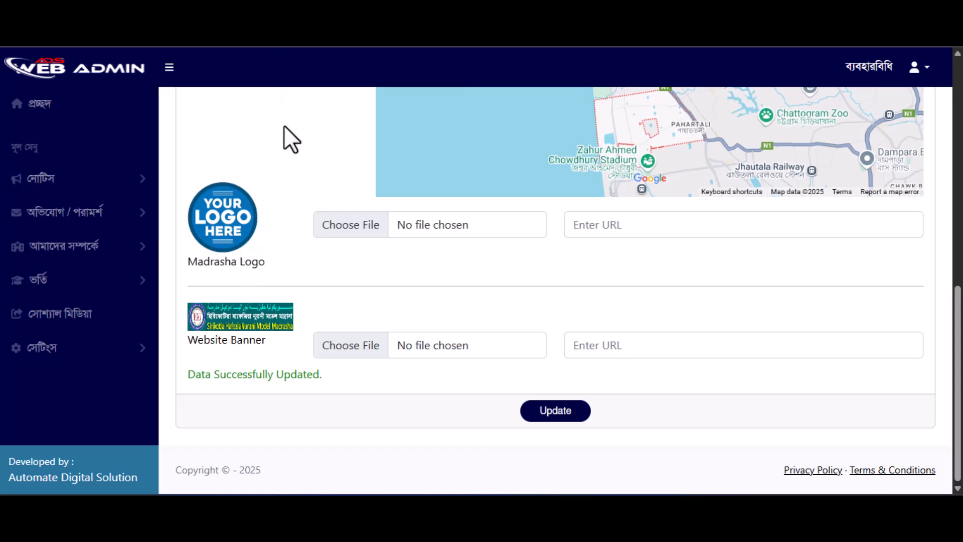
left_click(605, 222)
left_click(633, 350)
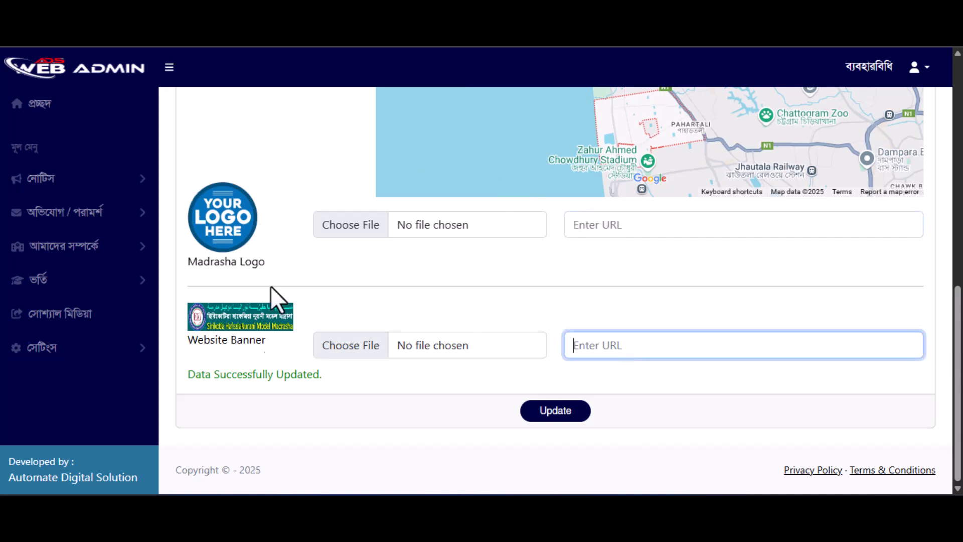
Step: Save the institution information and check the update message and the form's values
scroll(392, 255, "up", 10)
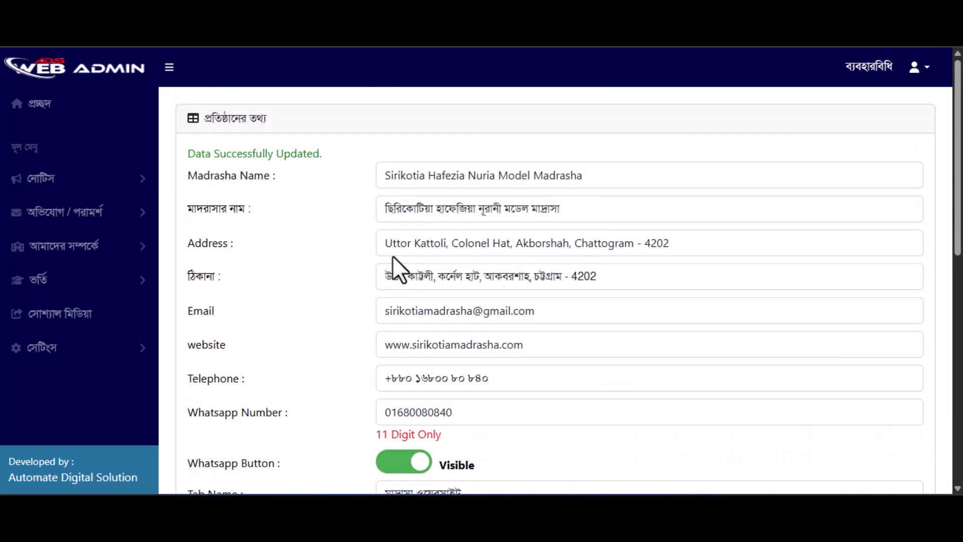
scroll(473, 215, "down", 10)
left_click(564, 422)
left_click_drag(182, 154, 347, 154)
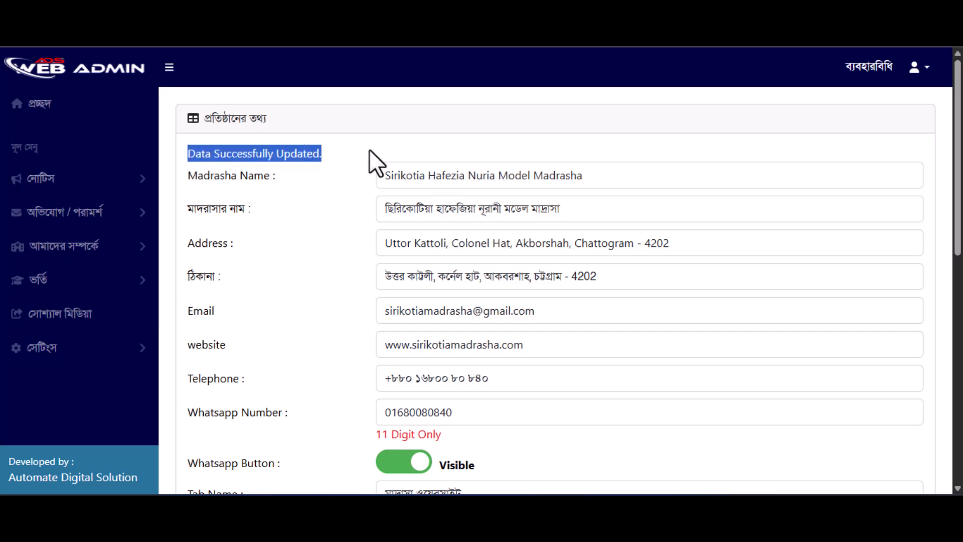
scroll(370, 149, "down", 3)
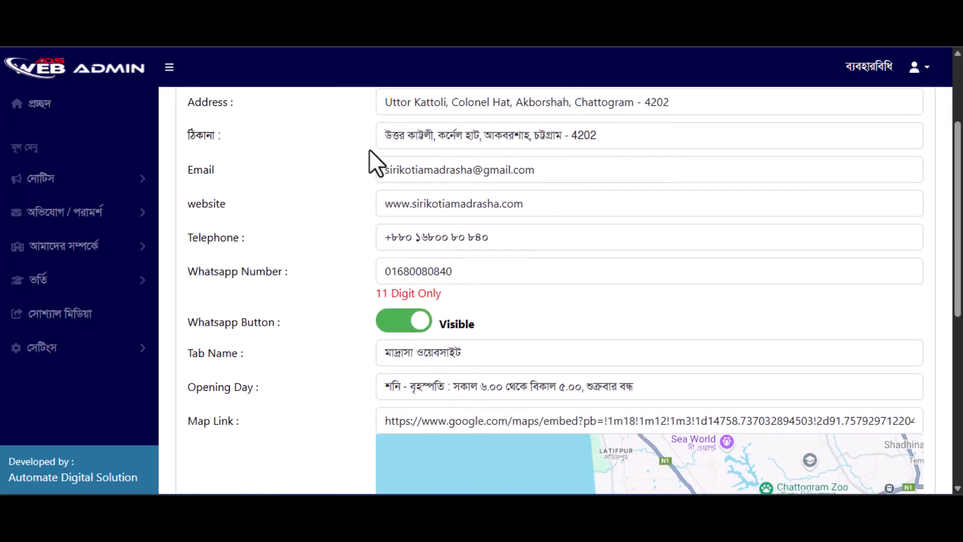
scroll(336, 204, "down", 1)
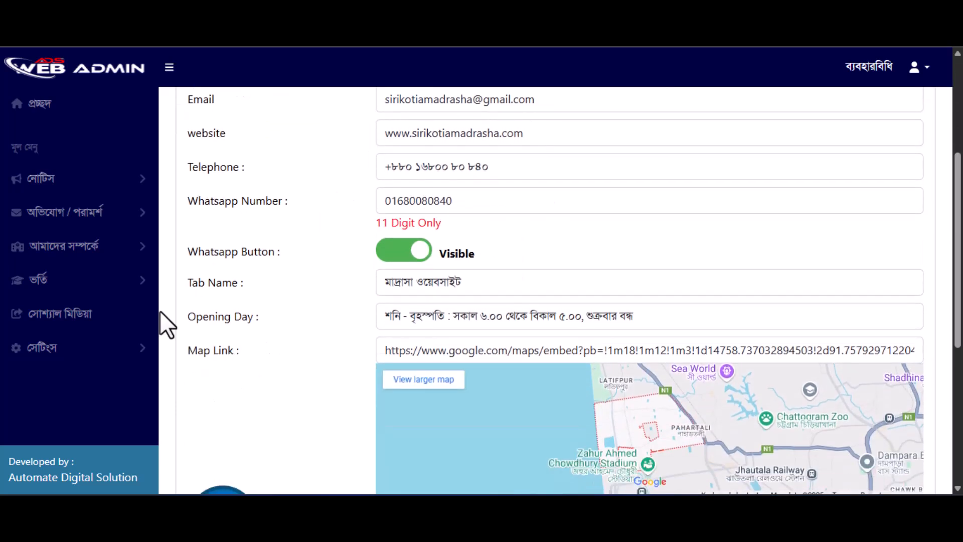
Step: Open the গুরুত্বপূর্ণ লিংক settings and locate the corresponding links section in the public website's footer
left_click(145, 362)
scroll(145, 362, "down", 1)
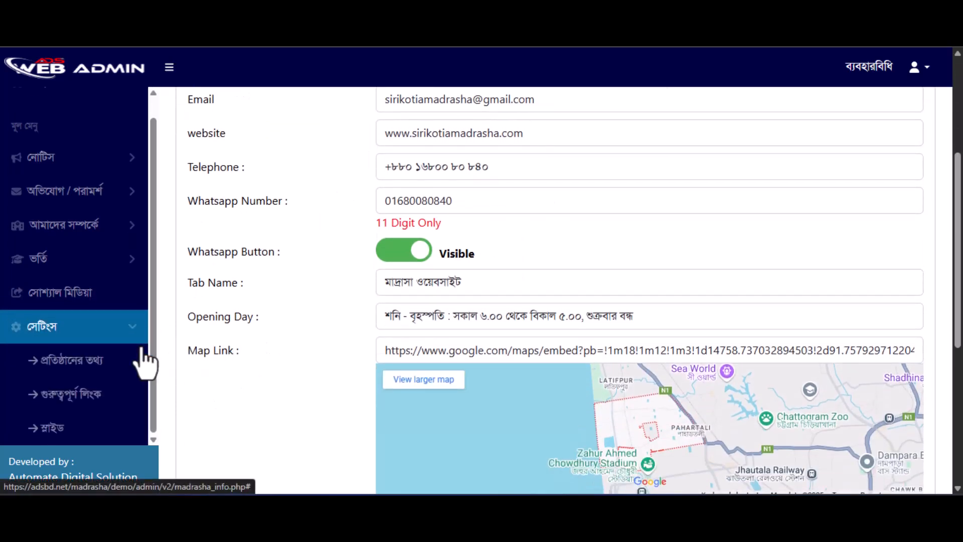
left_click(86, 401)
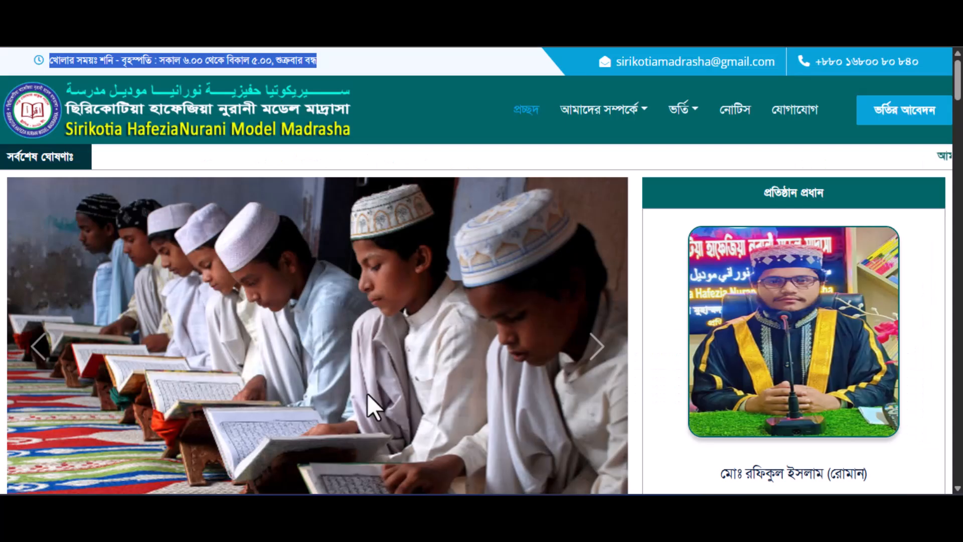
scroll(369, 393, "down", 10)
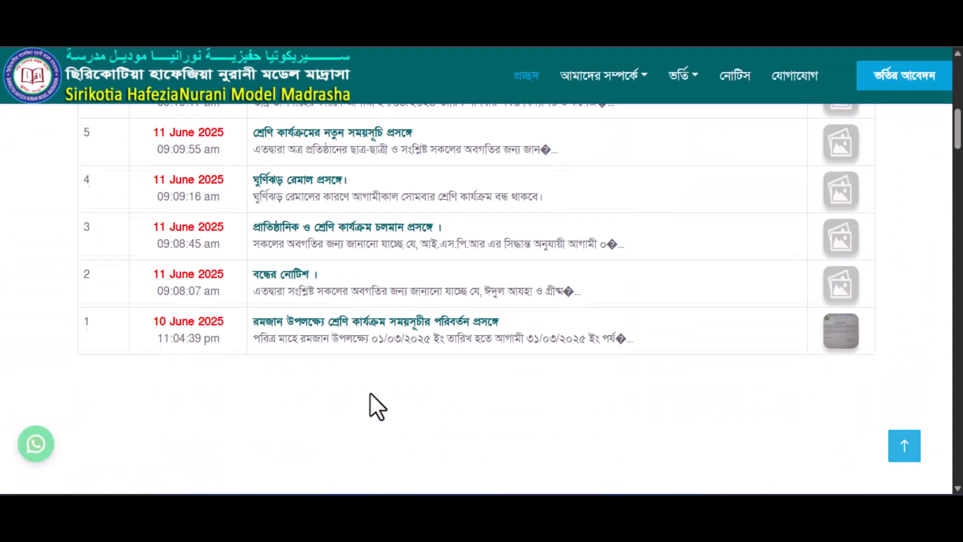
scroll(960, 249, "down", 15)
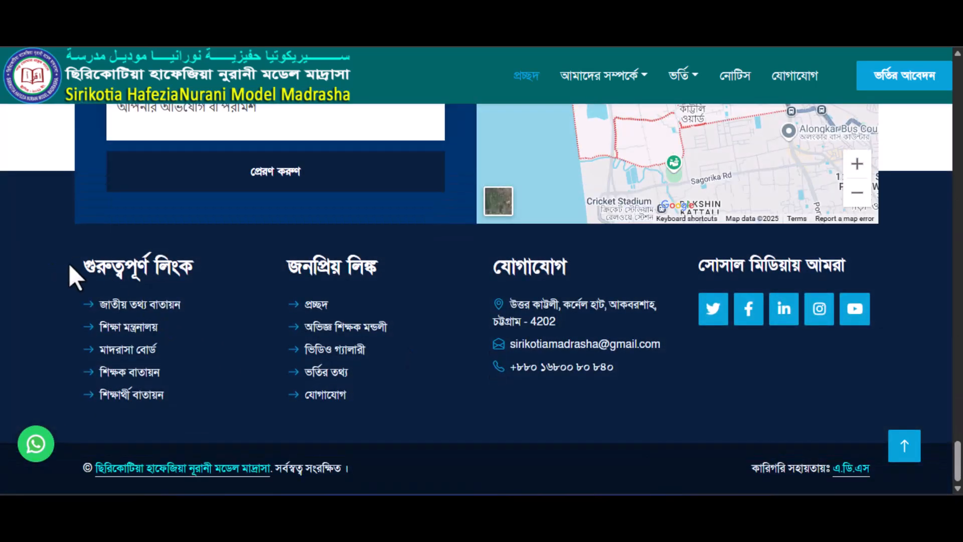
left_click_drag(68, 263, 201, 266)
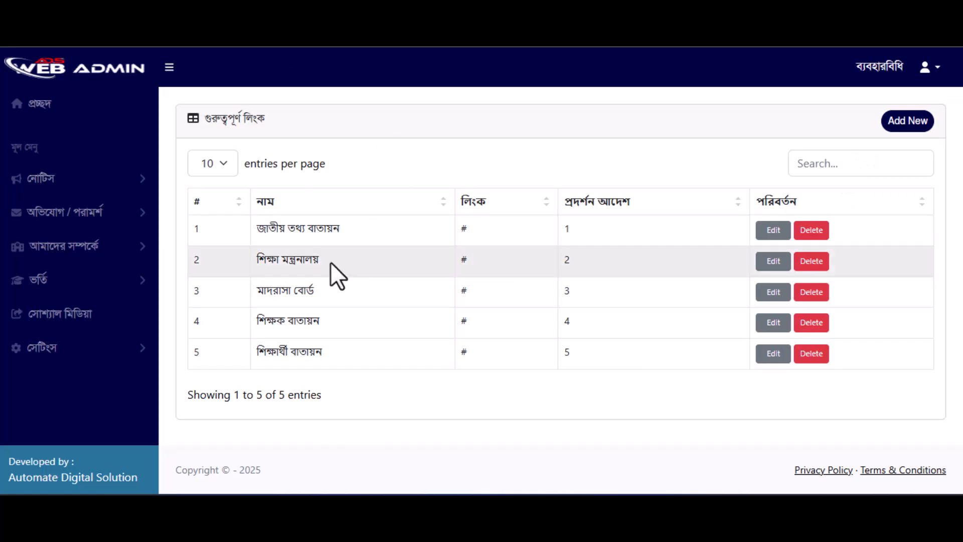
Step: Inspect the edit form of the জাতীয় তথ্য বাতায়ন link and close it without changes
left_click_drag(303, 229, 241, 233)
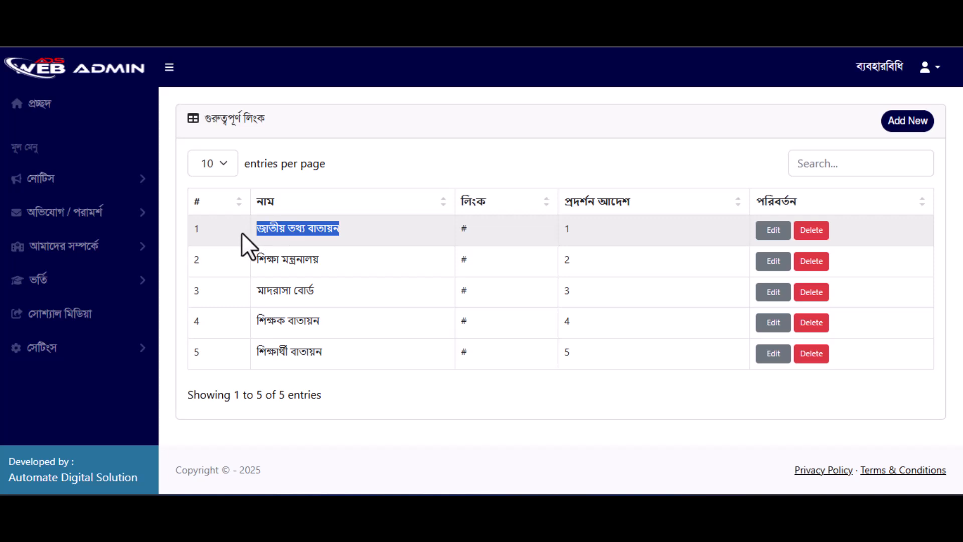
left_click(764, 230)
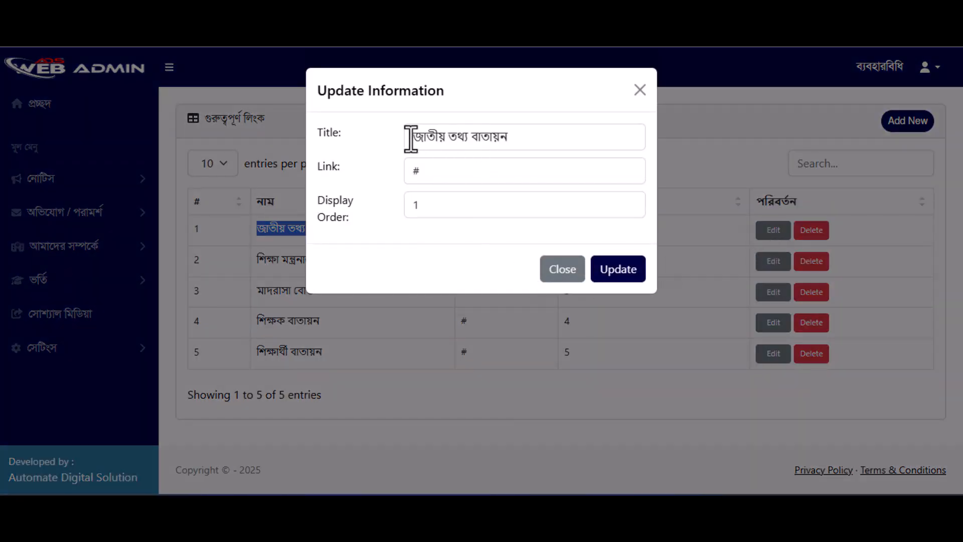
left_click_drag(408, 137, 539, 129)
left_click(553, 275)
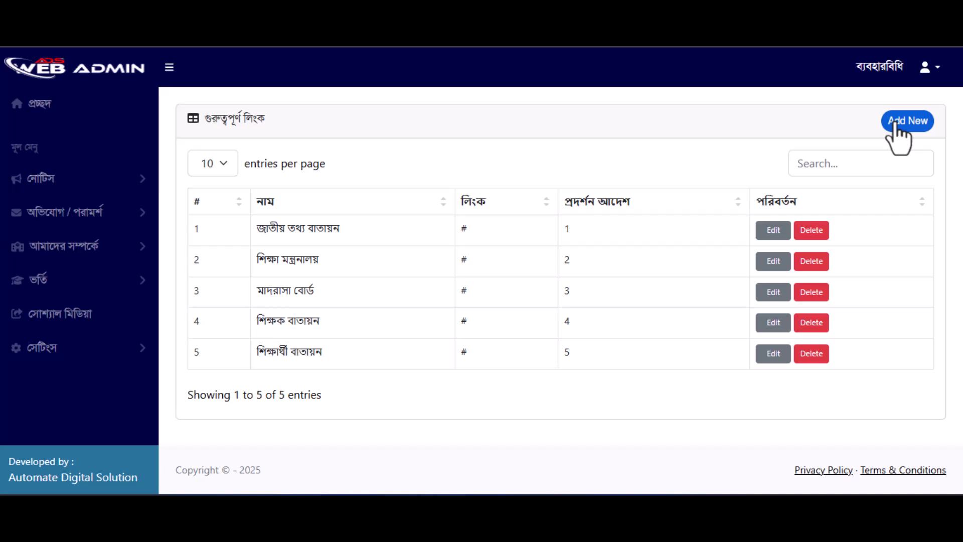
Step: Open the স্লাইড settings and browse the image slider on the public website's home page
left_click(78, 347)
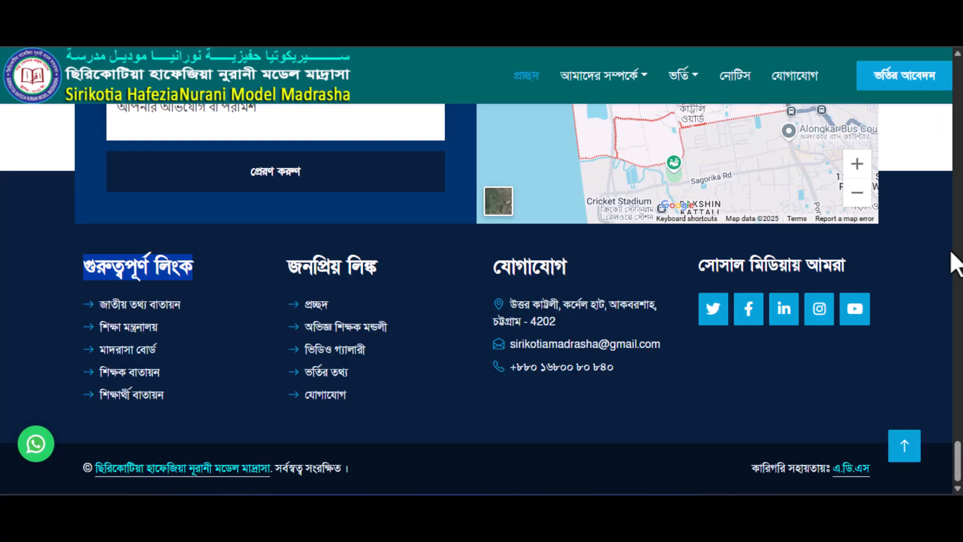
scroll(956, 263, "up", 8)
left_click_drag(956, 417, 941, 47)
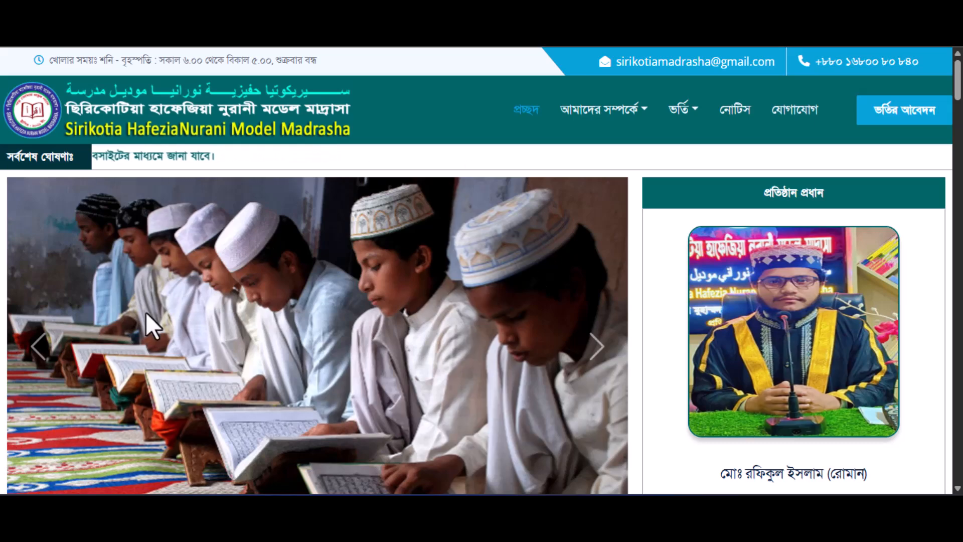
left_click(24, 353)
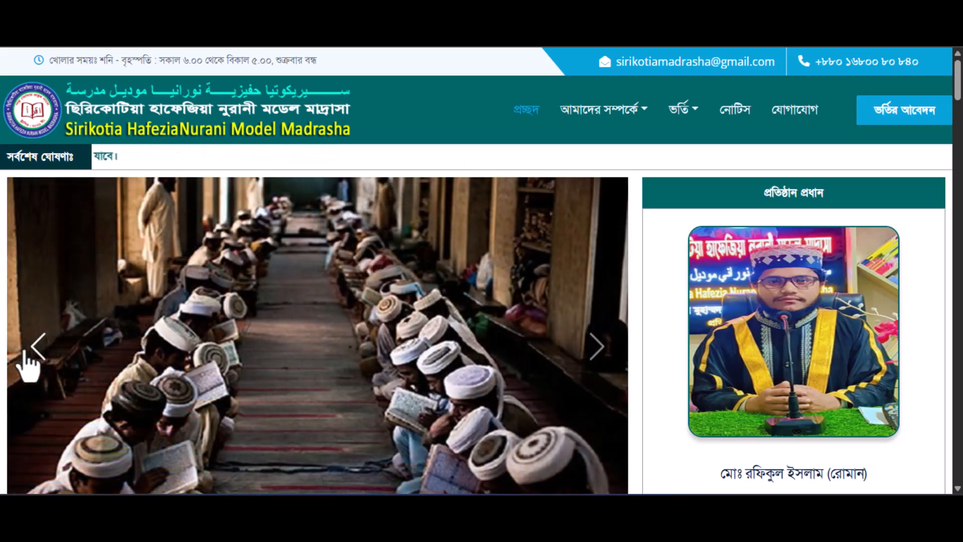
left_click(24, 354)
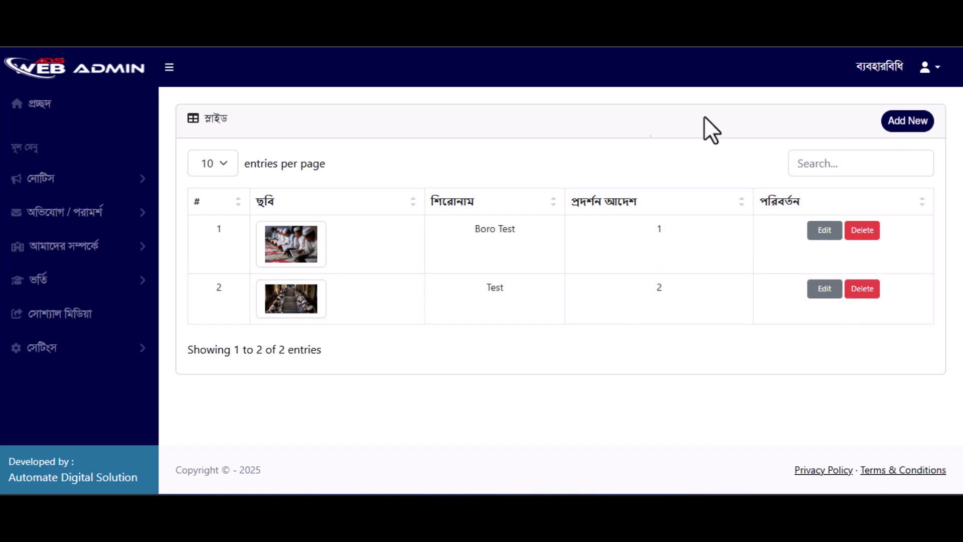
Step: Start a new slide with the title "Test 3" and display order 3
left_click(913, 122)
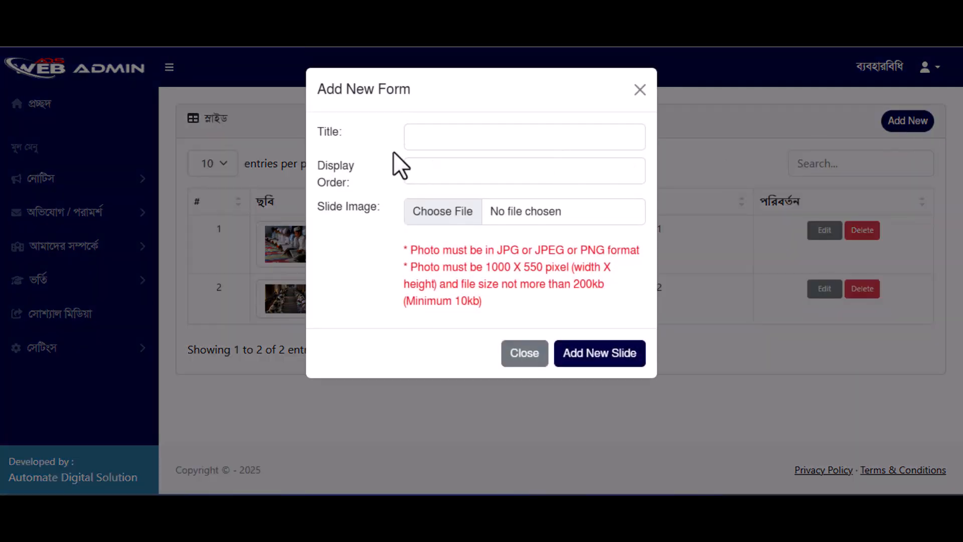
left_click(458, 141)
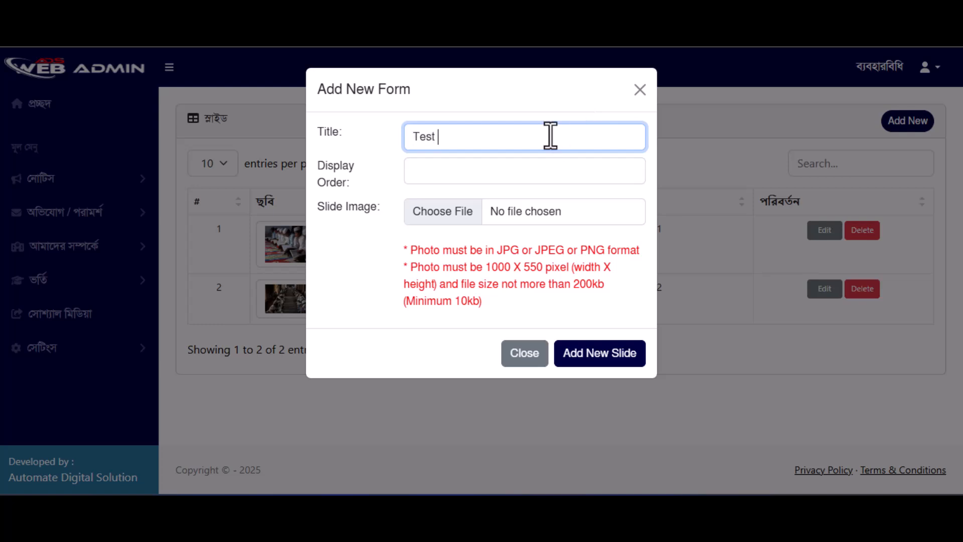
left_click(499, 169)
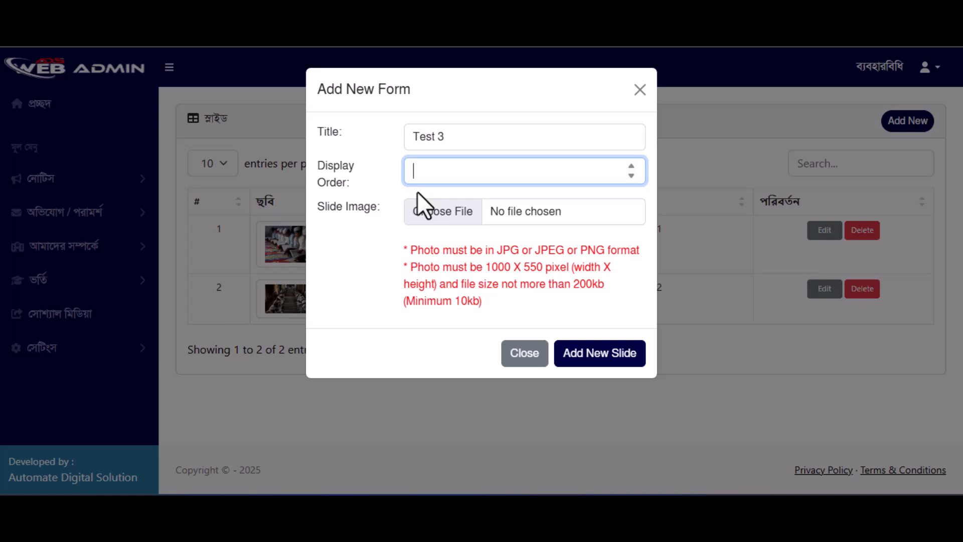
type("3")
Step: Review the slide image's format, pixel size and file size requirements in the new slide form
left_click(460, 211)
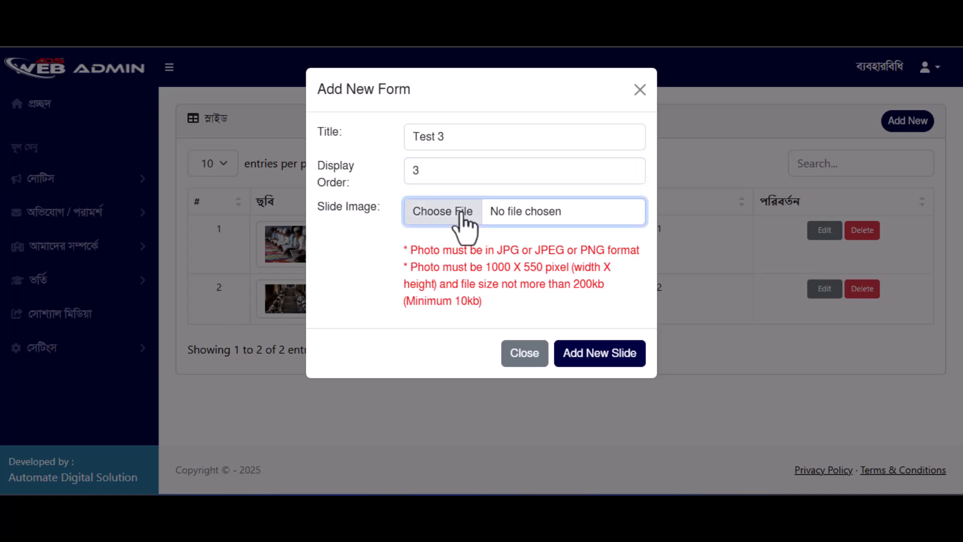
left_click(420, 315)
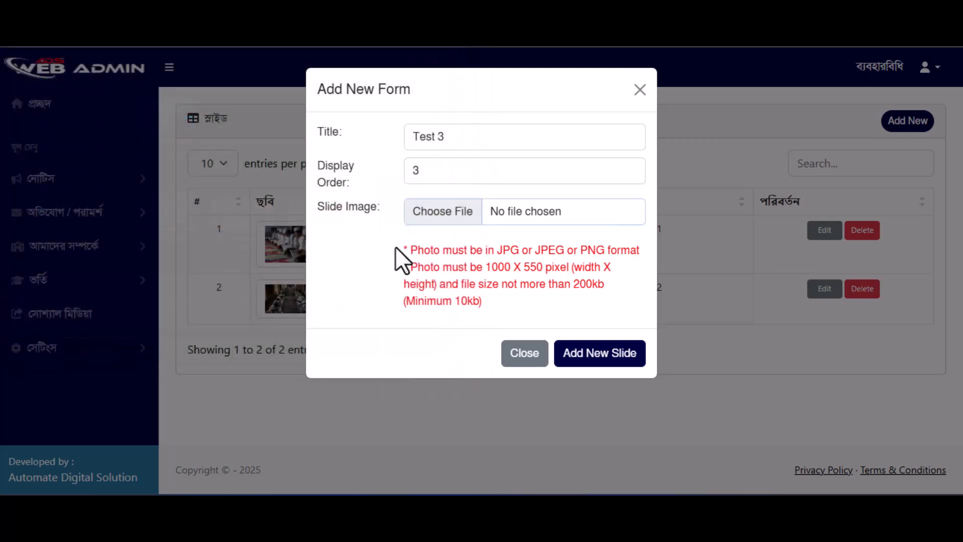
left_click_drag(396, 245, 512, 308)
left_click(547, 278)
left_click_drag(489, 267, 521, 266)
left_click(531, 265)
Step: Try to use the "madrasa-image Large size" picture as the new slide's image
left_click(436, 214)
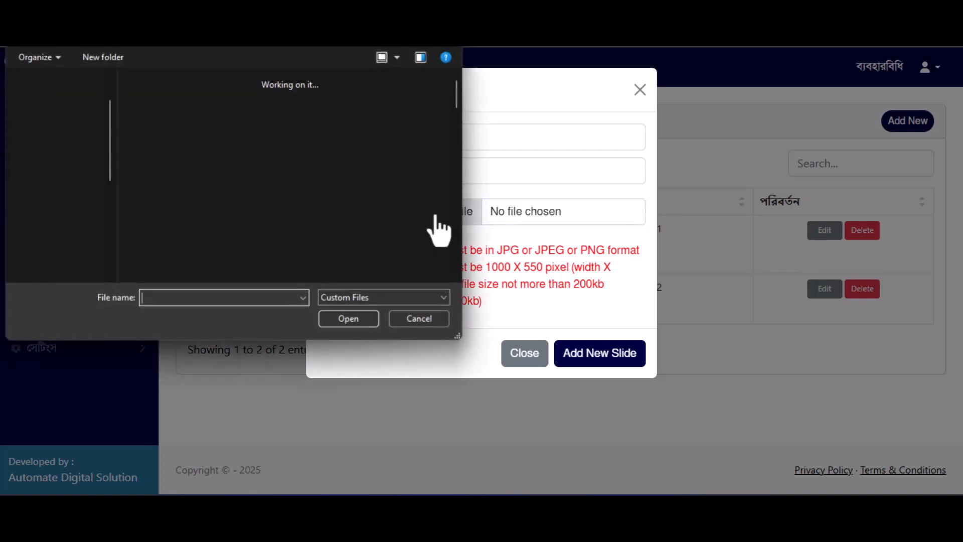
scroll(306, 180, "down", 10)
scroll(310, 189, "up", 6)
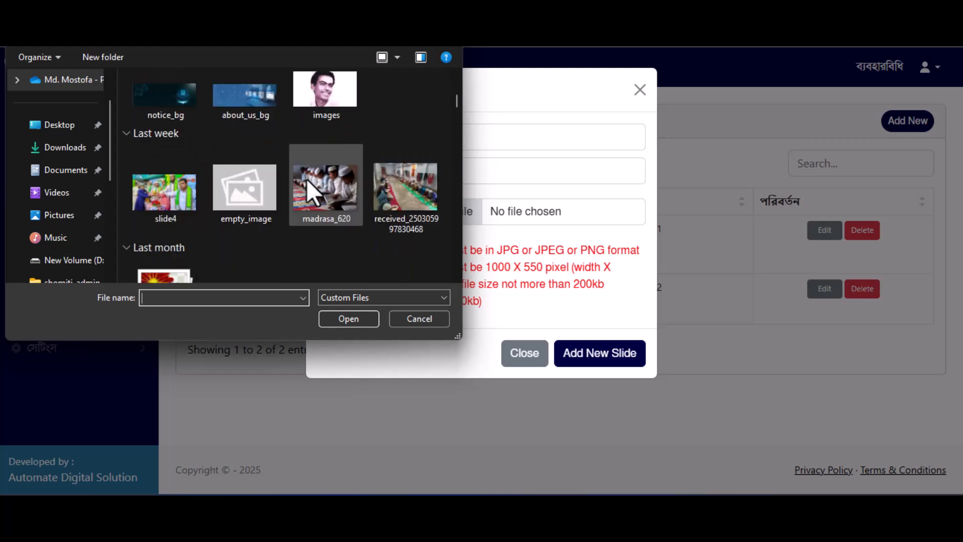
scroll(371, 183, "up", 3)
scroll(371, 182, "down", 12)
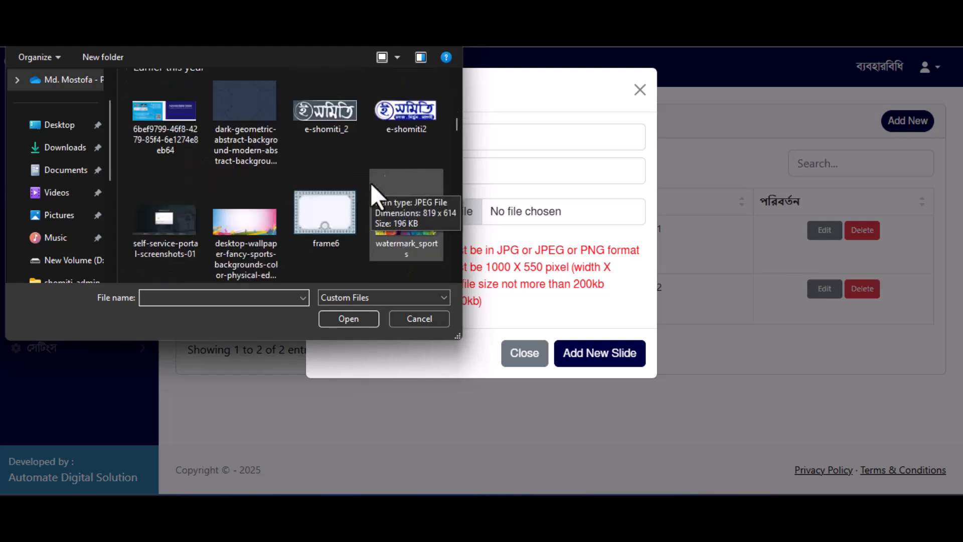
scroll(371, 183, "up", 5)
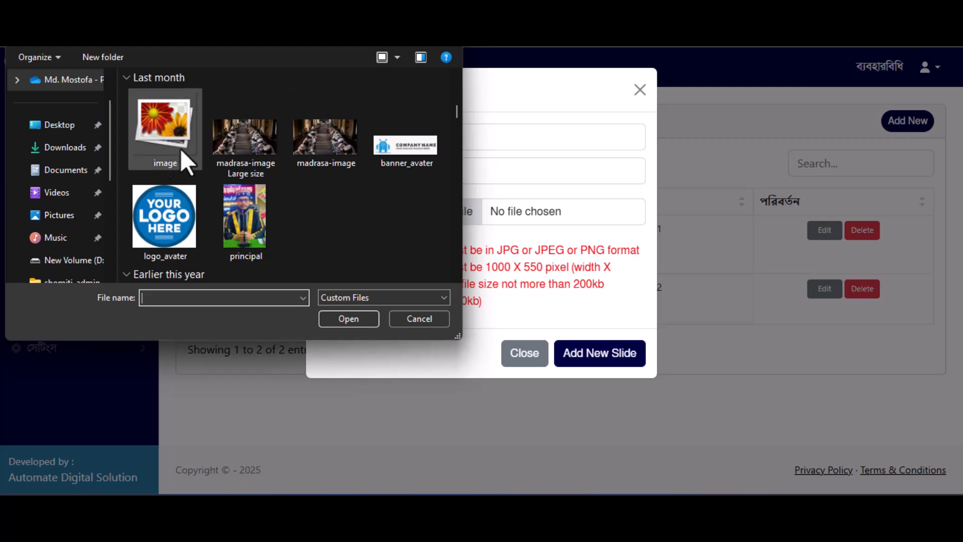
mouse_move(261, 177)
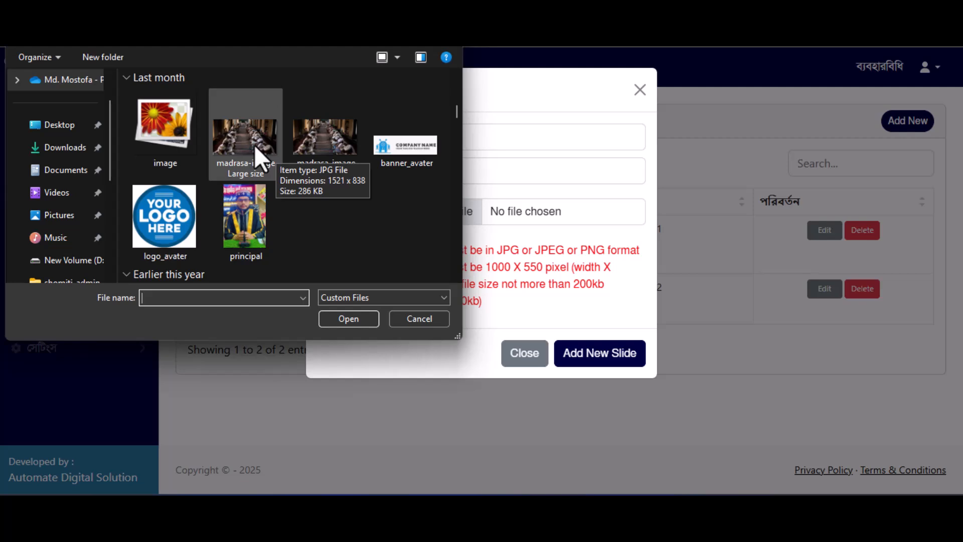
double_click(254, 145)
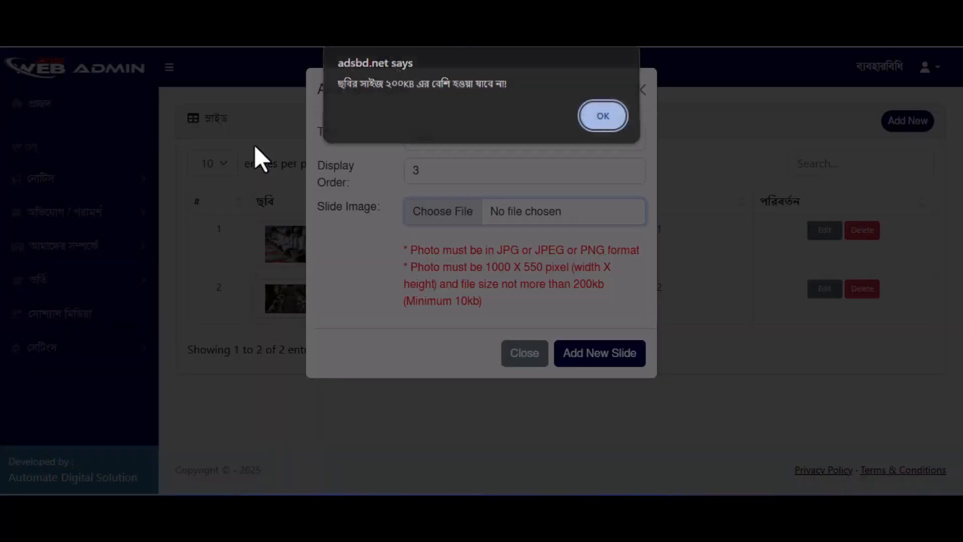
left_click_drag(343, 93, 519, 90)
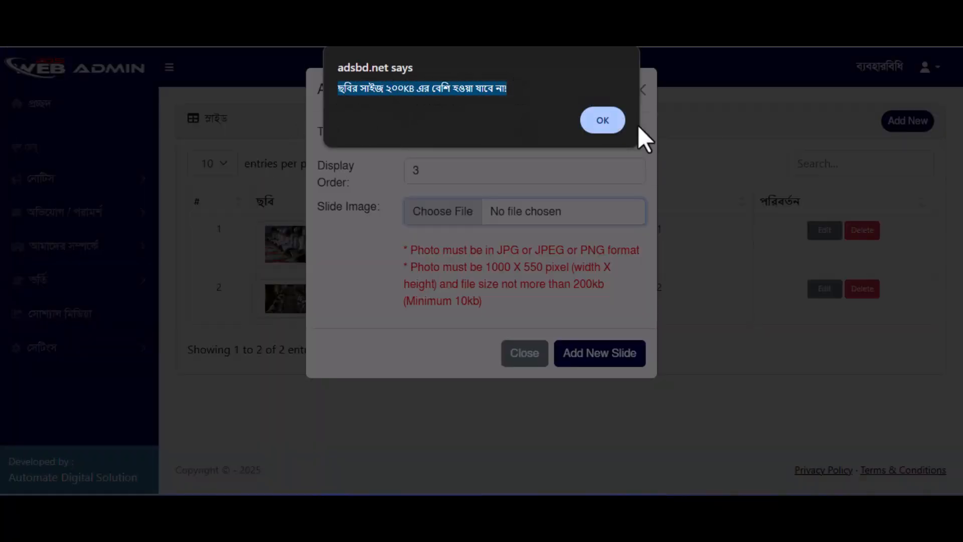
left_click(608, 117)
Step: Choose madrasa-image.jpg as the slide image and add the new slide
left_click(537, 215)
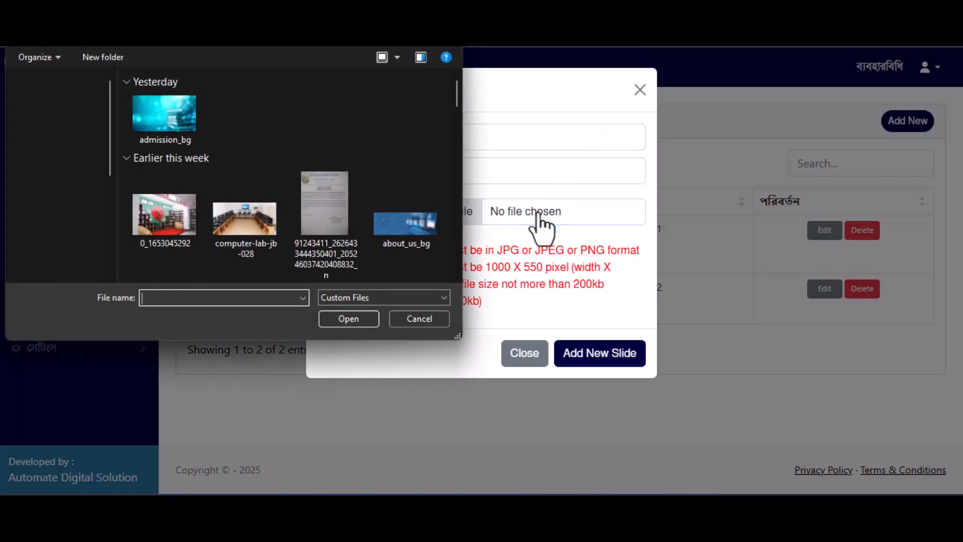
scroll(299, 185, "down", 3)
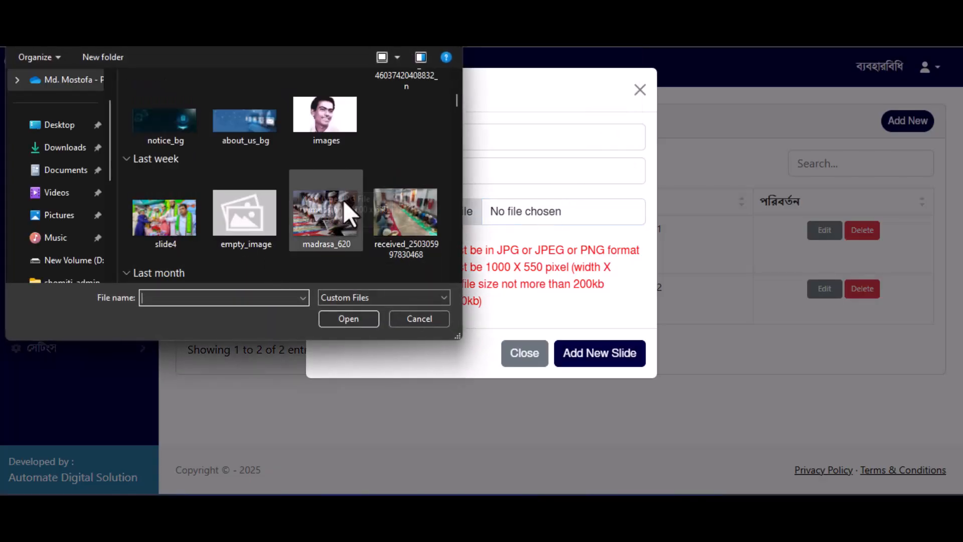
scroll(362, 155, "up", 2)
scroll(362, 155, "down", 5)
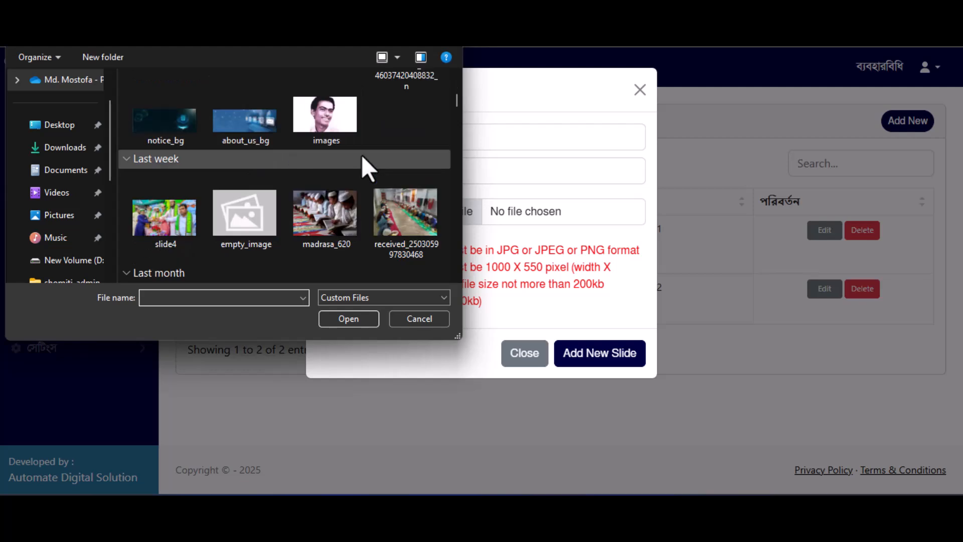
mouse_move(328, 173)
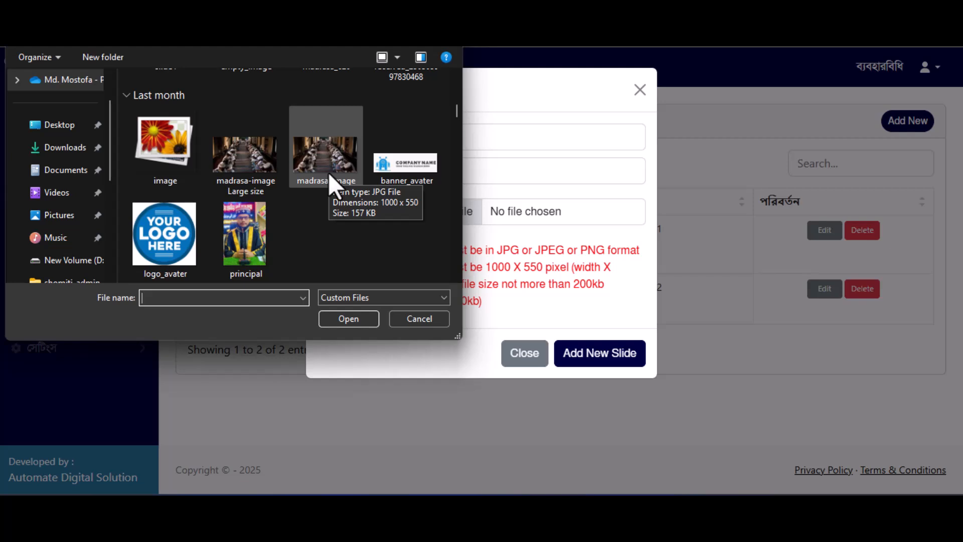
double_click(329, 172)
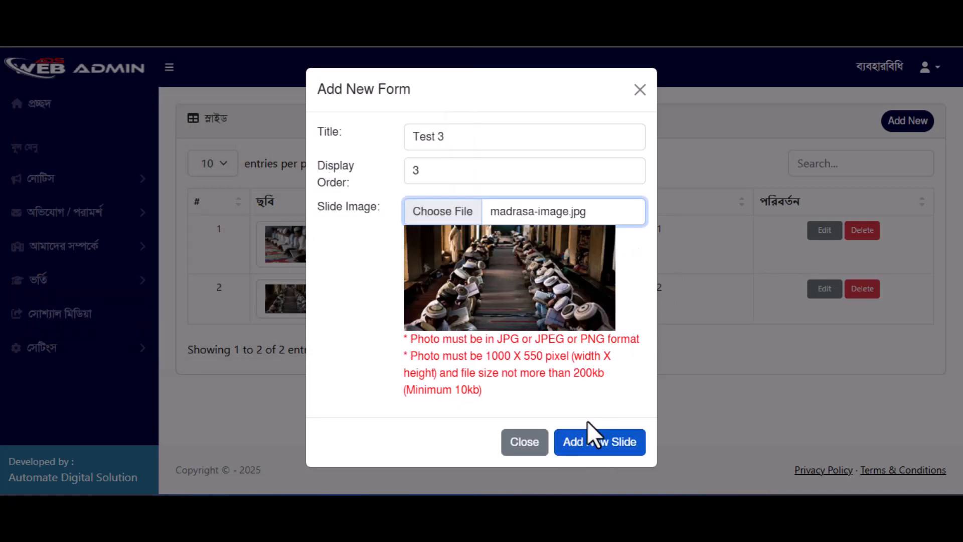
left_click(600, 451)
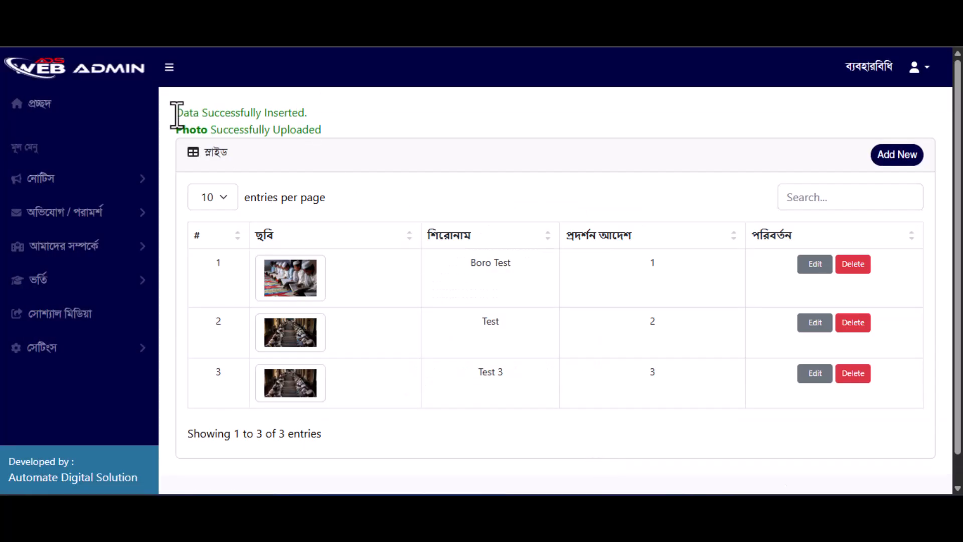
left_click_drag(176, 112, 264, 113)
left_click_drag(334, 122, 355, 120)
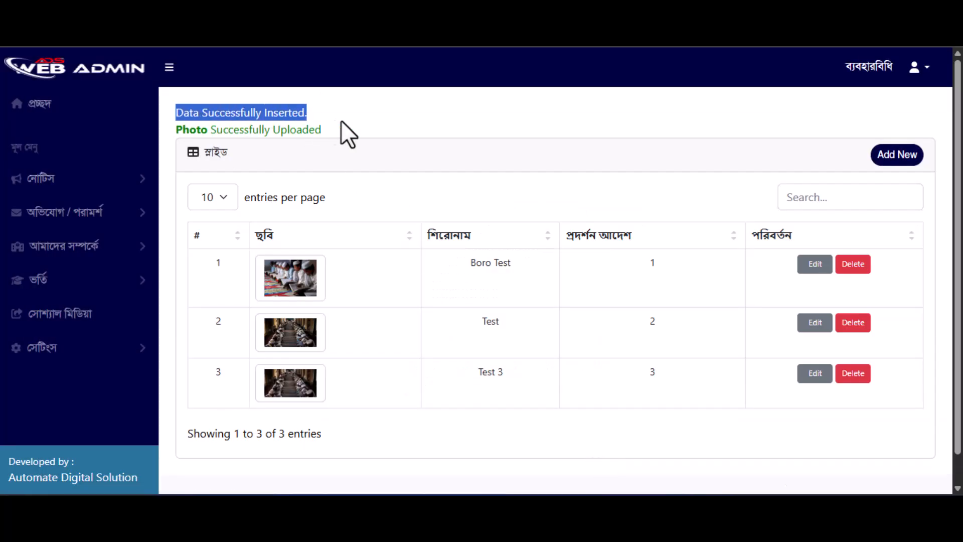
left_click_drag(182, 128, 324, 131)
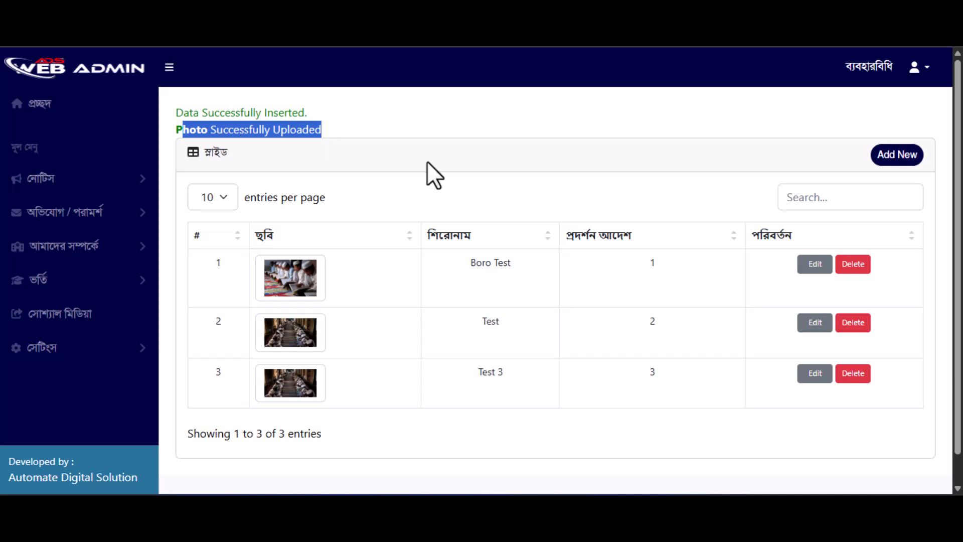
Step: Change the title of the "Test 3" slide to "New Slide" and save the update
scroll(426, 161, "down", 1)
left_click(660, 345)
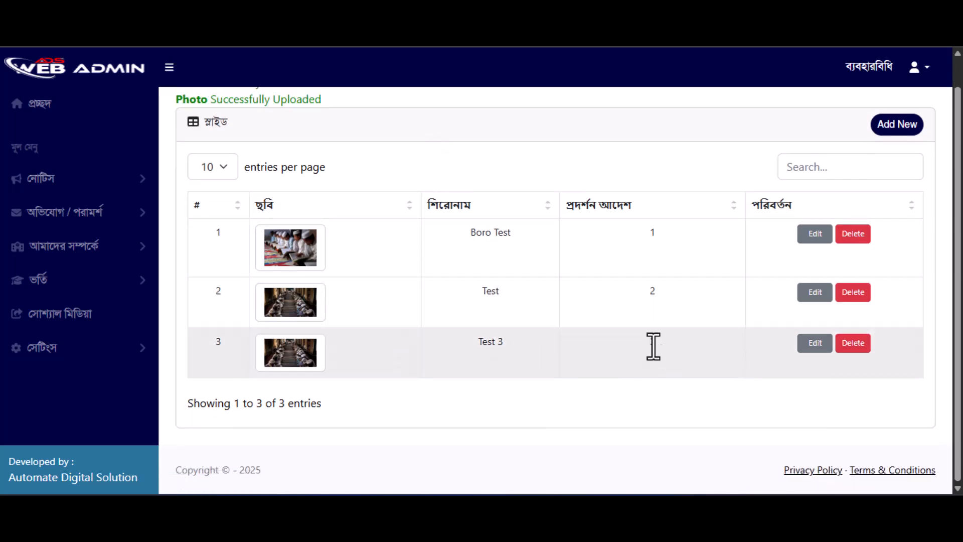
left_click(579, 357)
left_click(812, 343)
left_click(461, 143)
left_click_drag(461, 143, 371, 146)
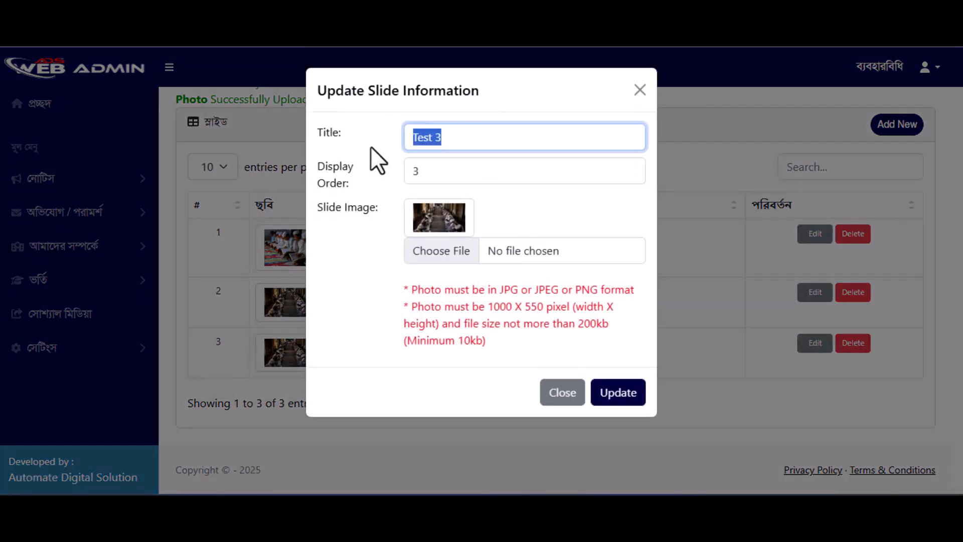
type("Ne")
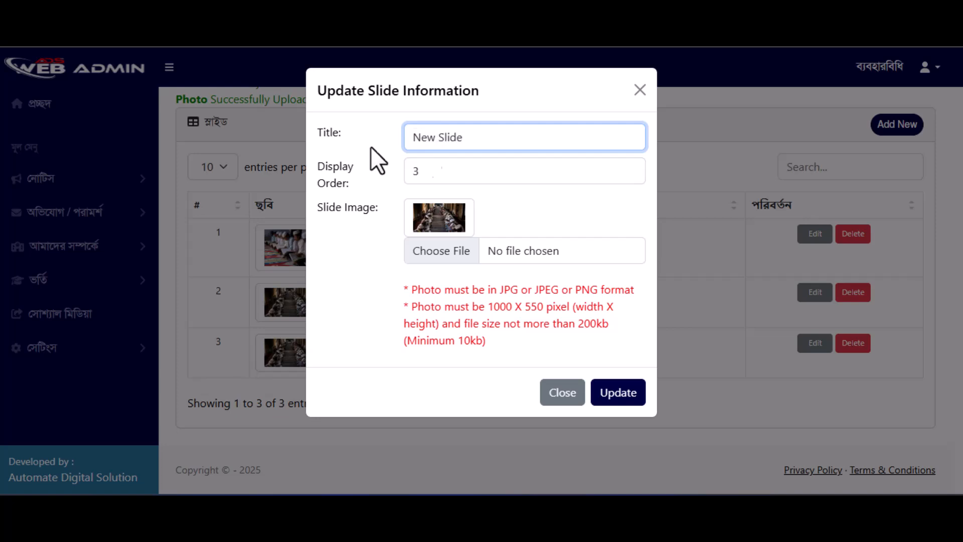
type("w Slide")
left_click(613, 395)
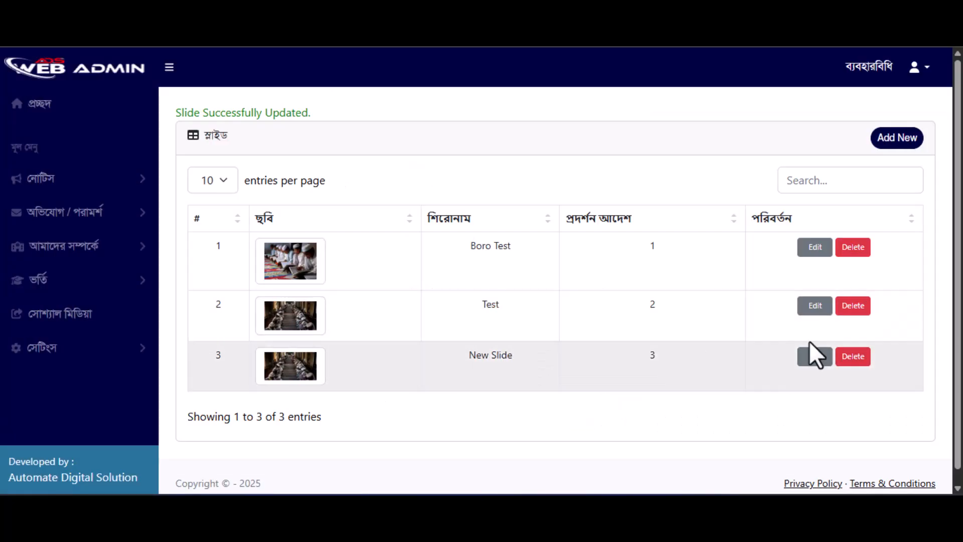
Step: Delete the slide titled "New Slide" and confirm the deletion
left_click(855, 357)
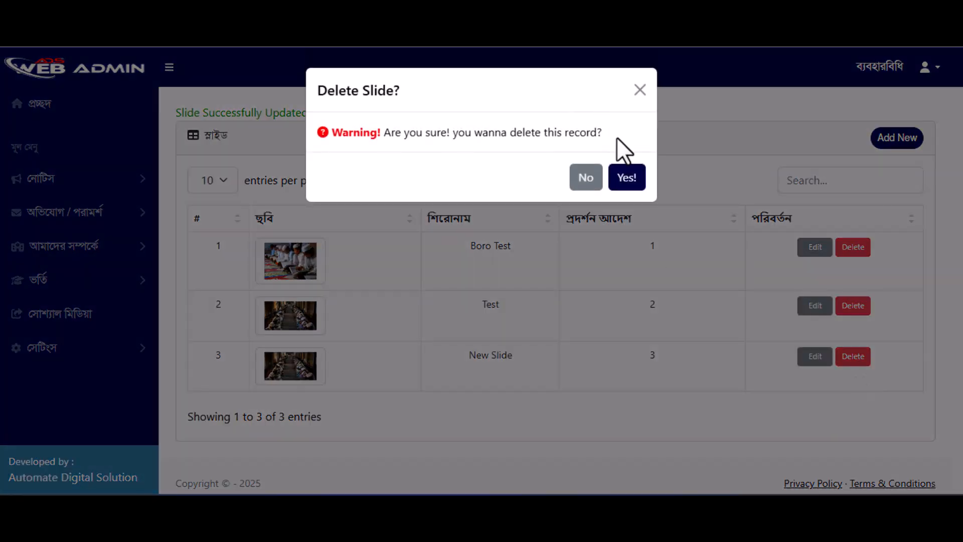
left_click(626, 177)
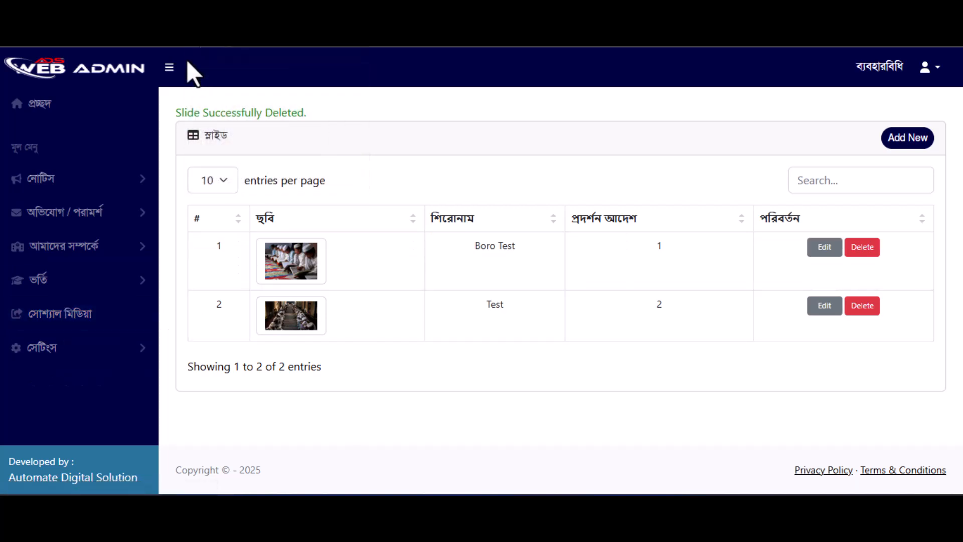
Step: Open the সোশ্যাল মিডিয়া settings and check the social media links in the public website's footer
left_click(73, 325)
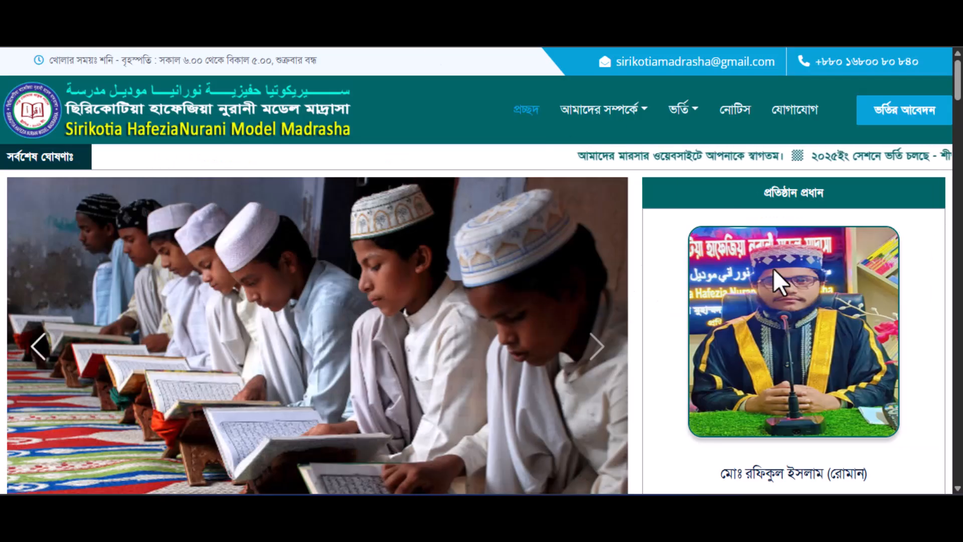
scroll(784, 283, "down", 10)
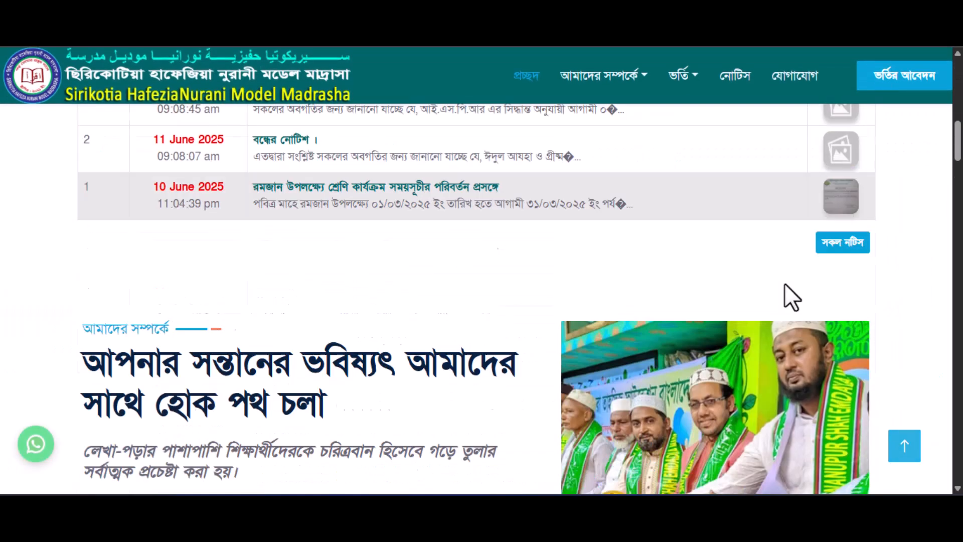
left_click_drag(958, 197, 962, 459)
left_click(702, 341)
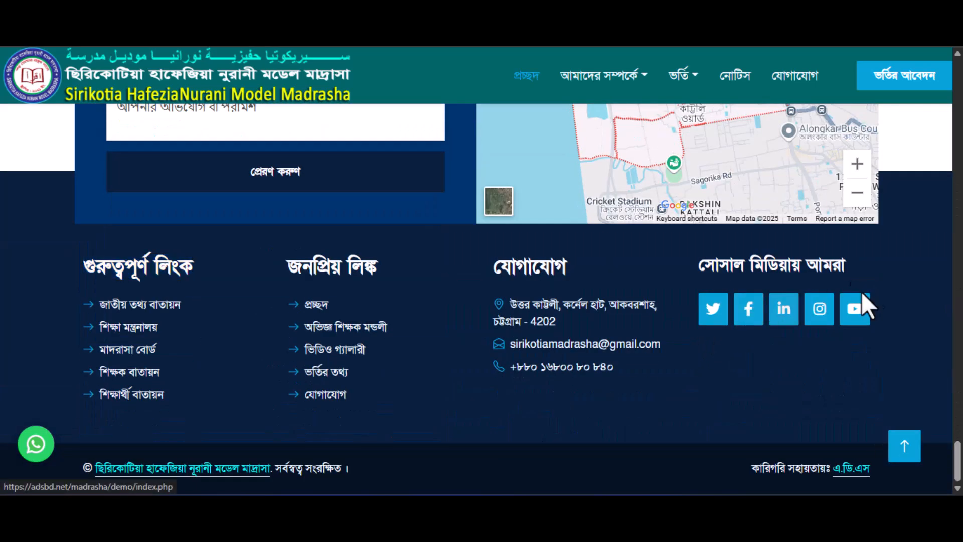
left_click_drag(696, 258, 798, 282)
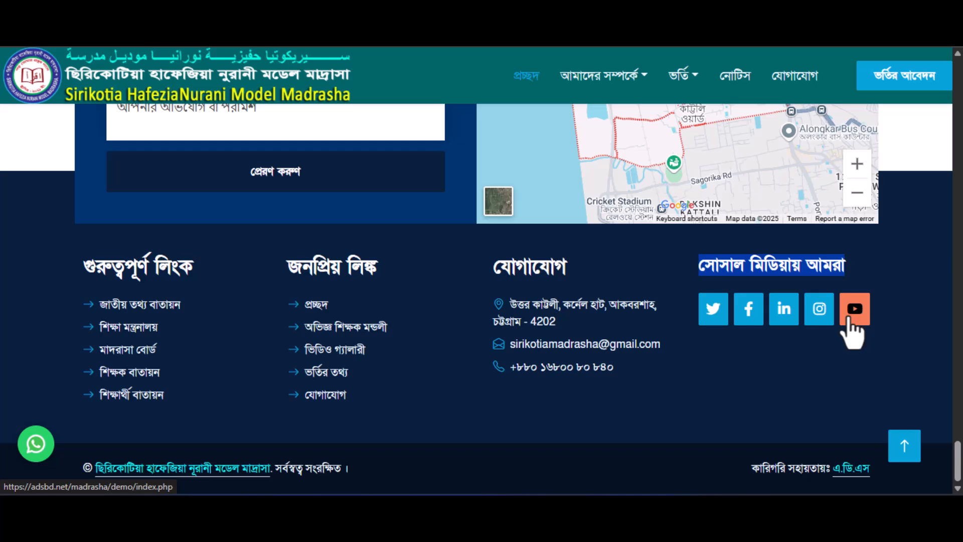
left_click(732, 280)
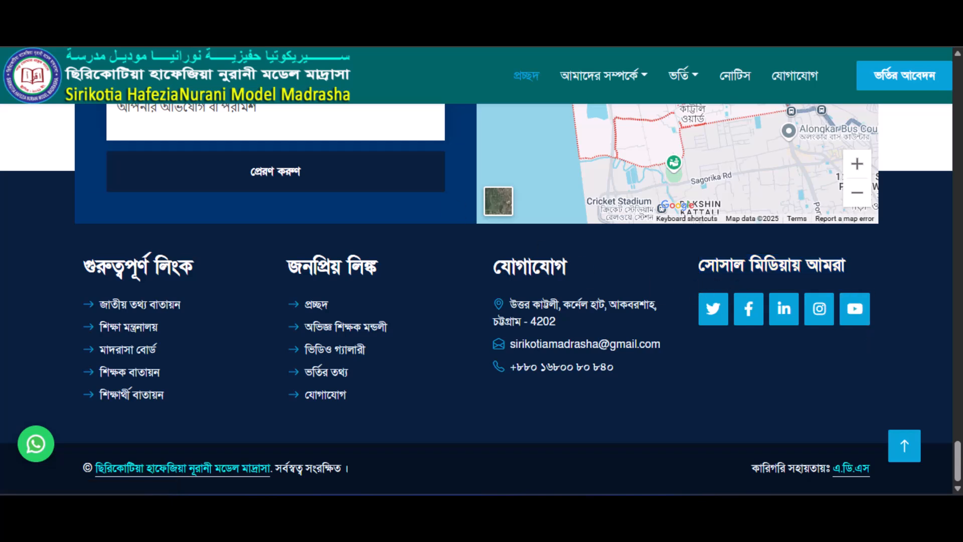
Step: Review the Tweeter, Facebook, Linkedin, Instagram and Youtube link fields in the admin panel and save the social media form
left_click(70, 11)
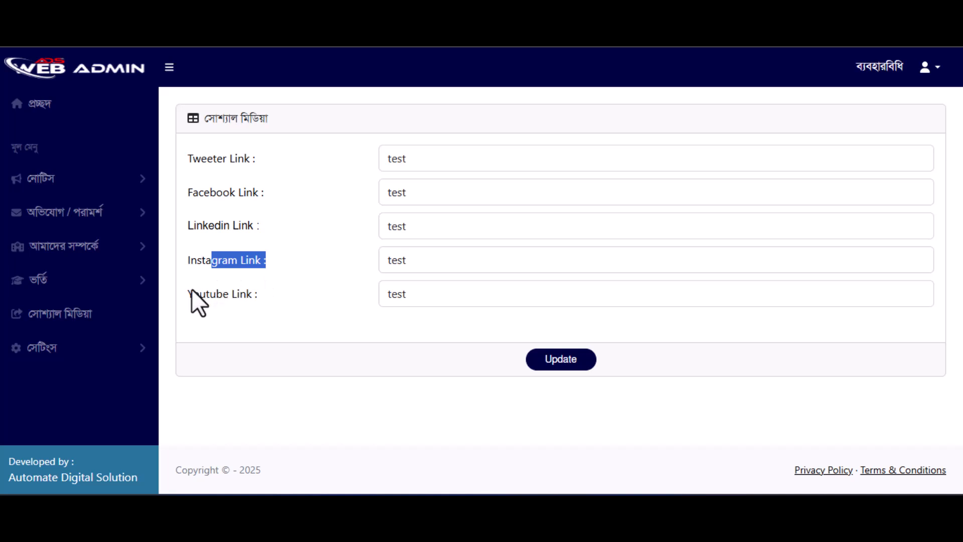
left_click_drag(192, 291, 257, 293)
left_click(473, 164)
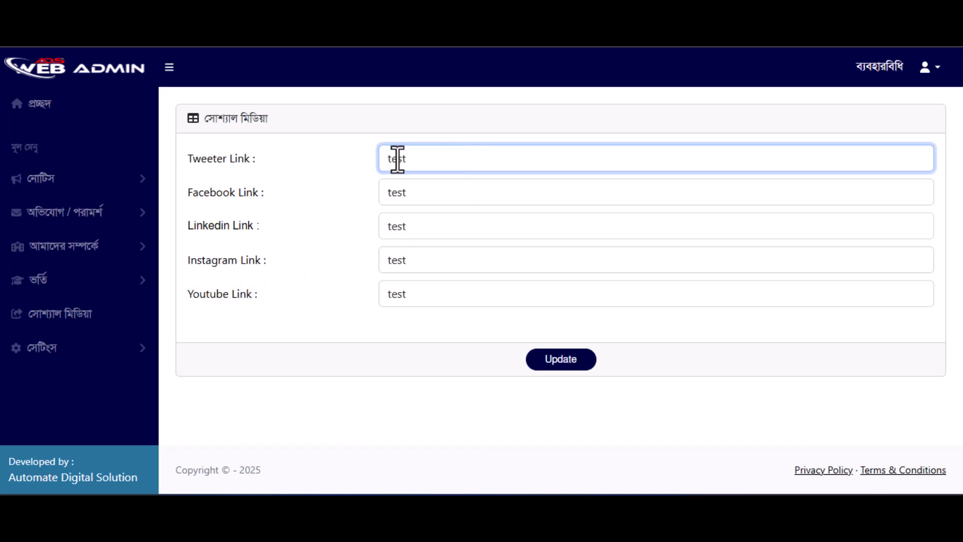
left_click(564, 360)
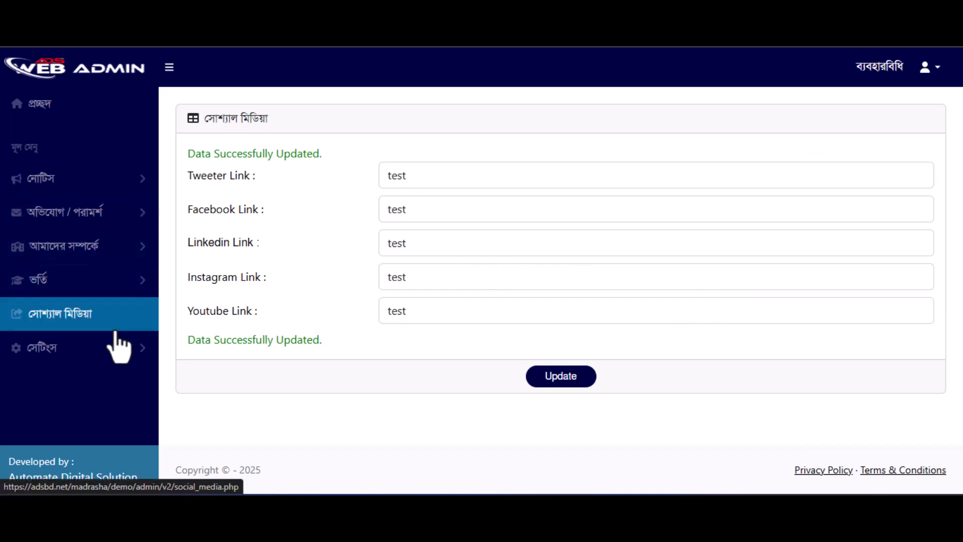
Step: Open the সর্বশেষ ঘোষণা list under নোটিস and locate the announcement ticker on the public home page
left_click(117, 176)
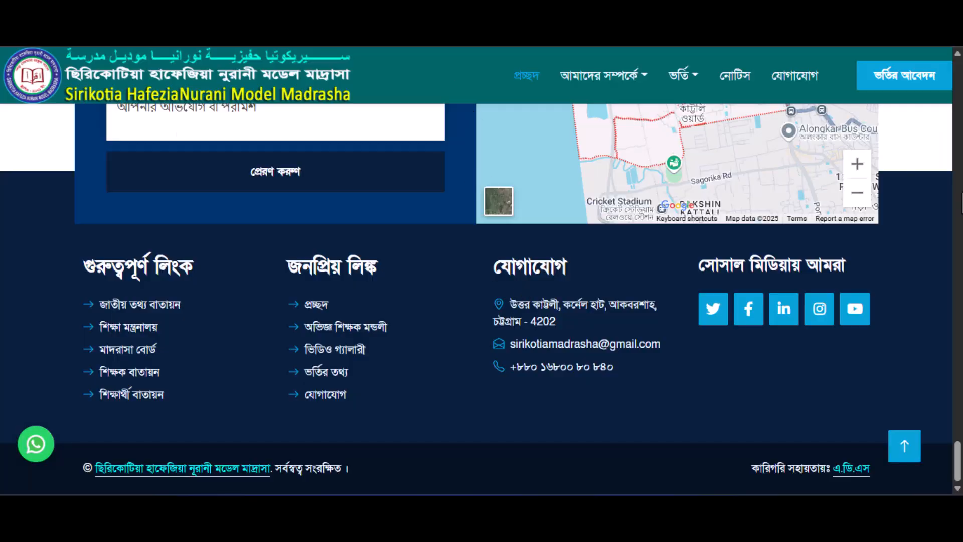
scroll(482, 298, "up", 10)
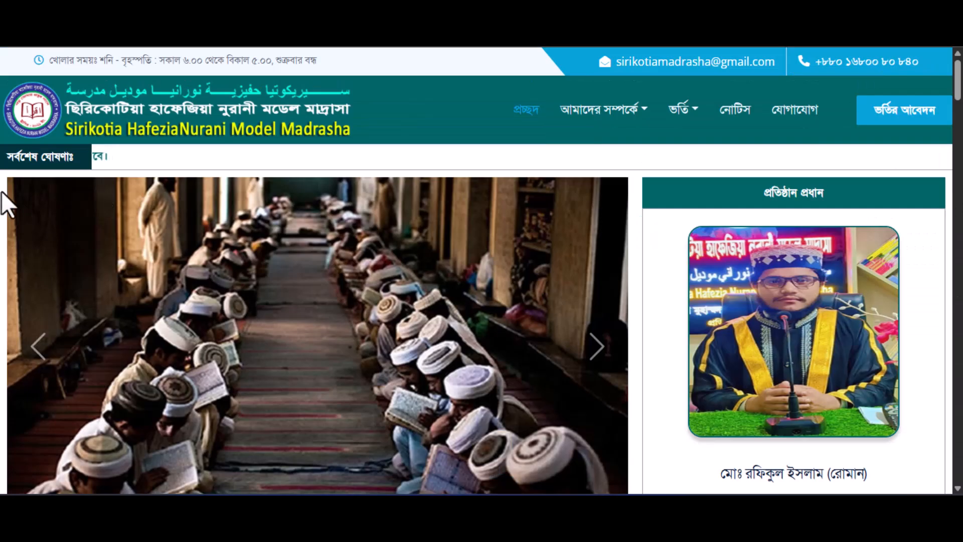
left_click_drag(2, 161, 86, 161)
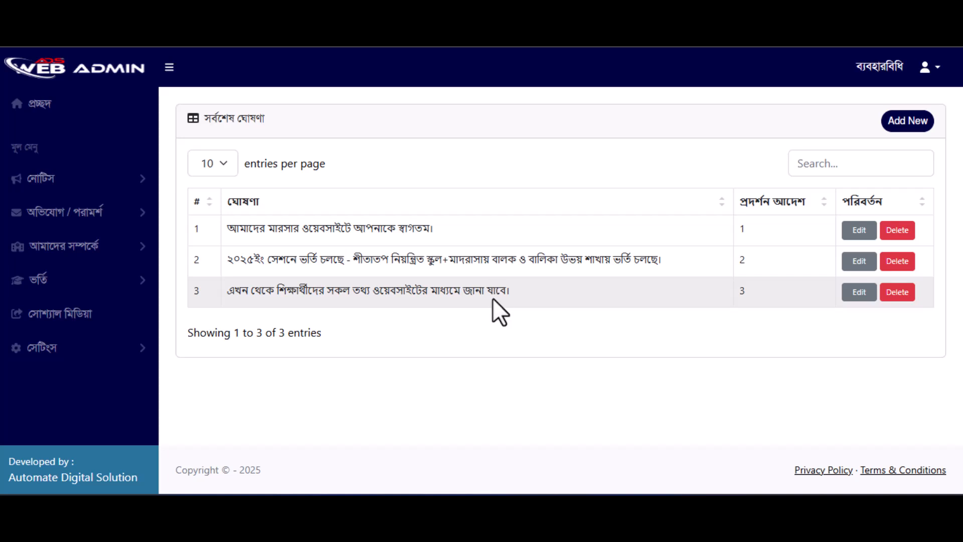
Step: Inspect the new announcement form and the third announcement's delete confirmation, closing both without changes
left_click(901, 124)
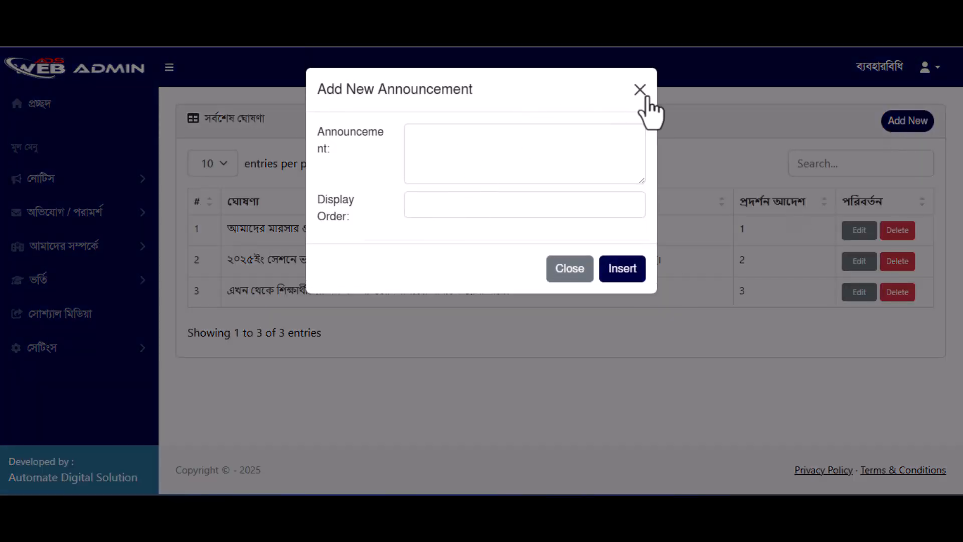
left_click(645, 98)
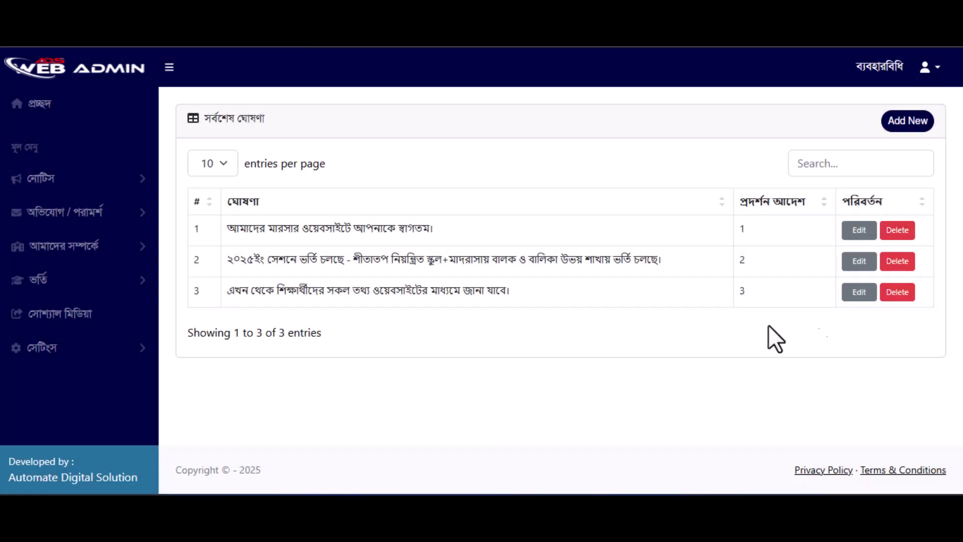
left_click(897, 291)
left_click(592, 170)
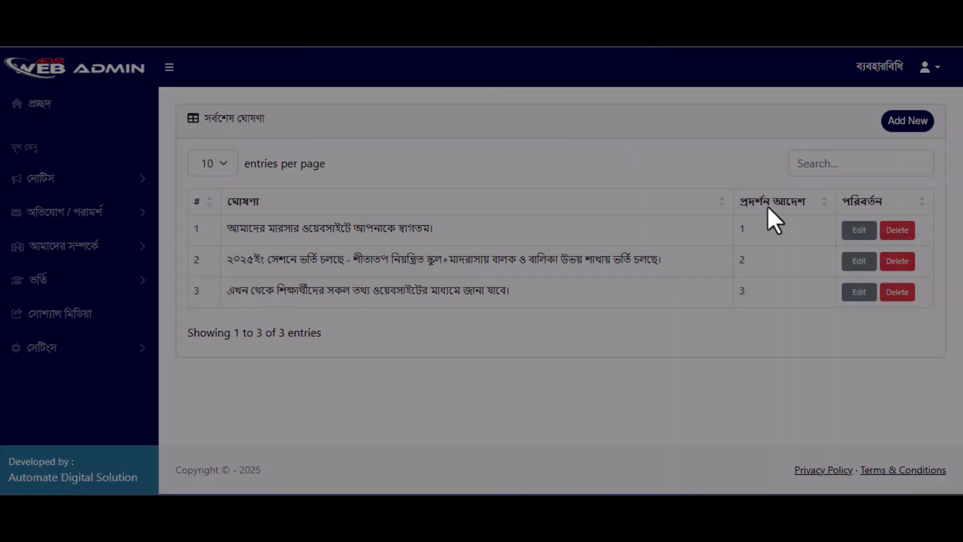
Step: Update the third announcement from its edit form with its text and display order kept, and open the বিজ্ঞপ্তি list under নোটিস
left_click(858, 293)
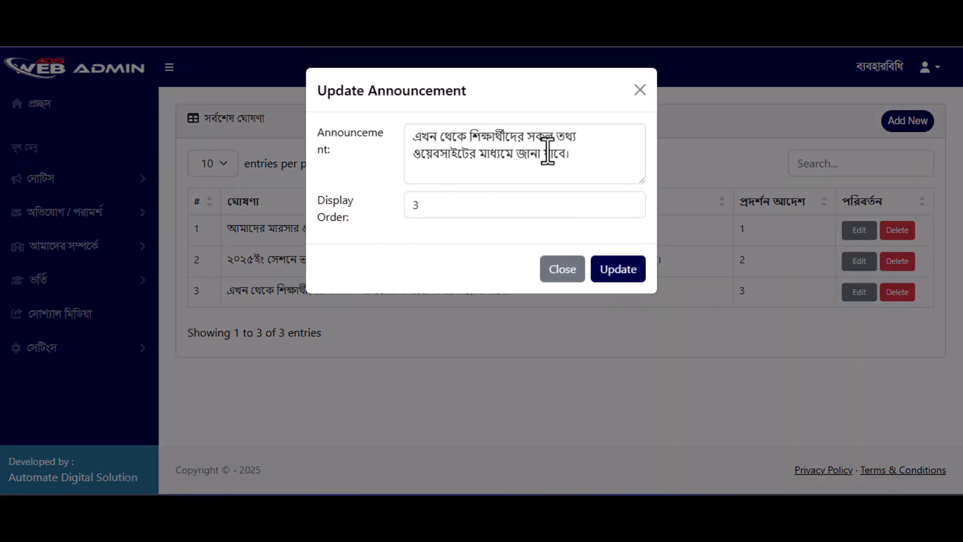
left_click(619, 273)
left_click(118, 191)
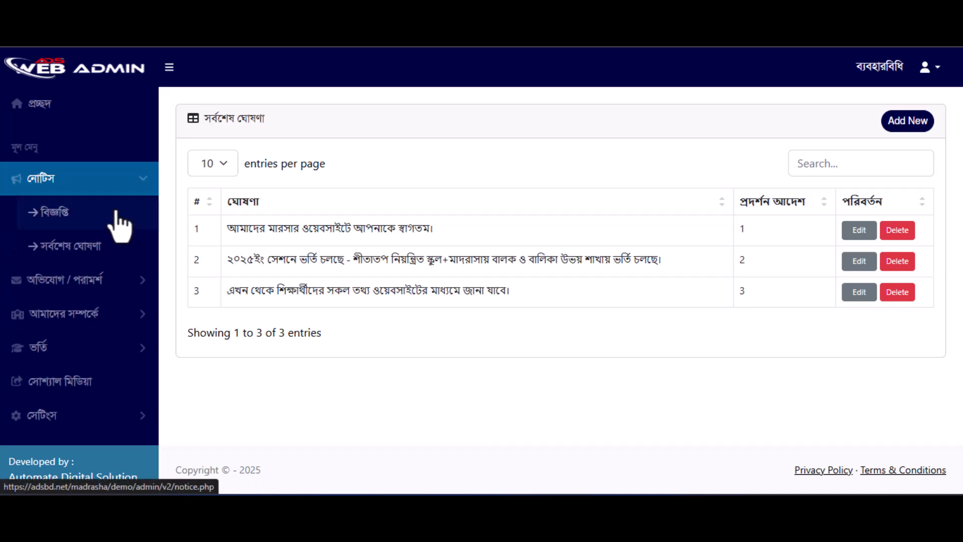
left_click(76, 227)
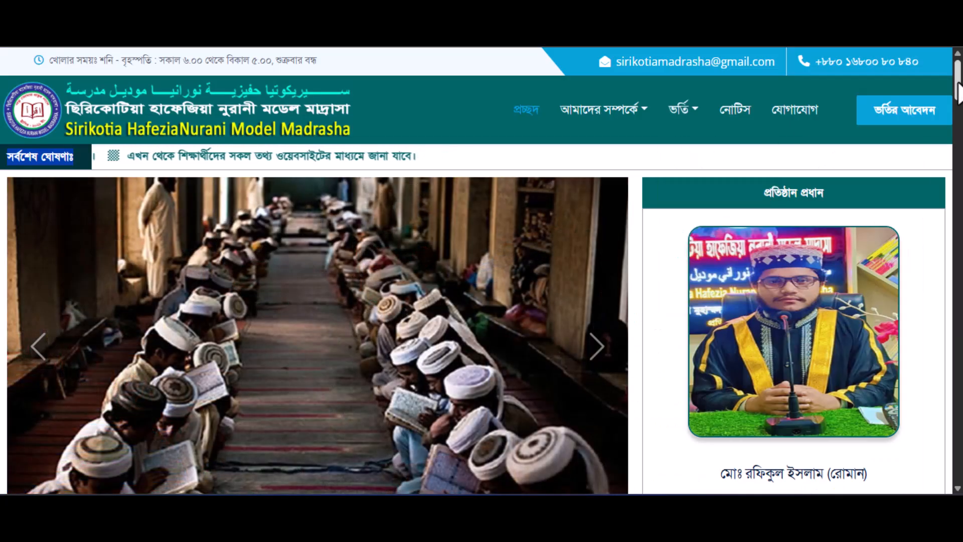
Step: Locate the নোটিস table on the public website's home page
scroll(958, 93, "down", 10)
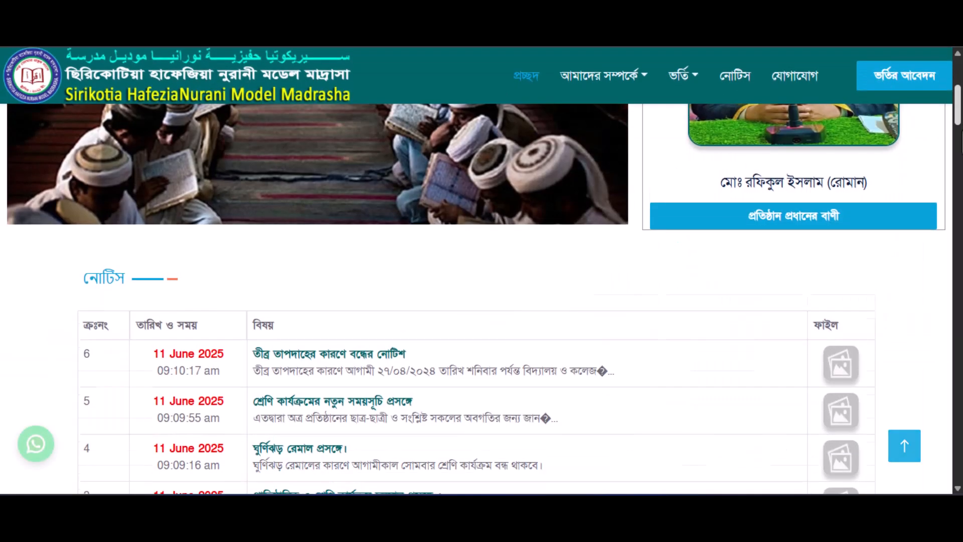
scroll(958, 161, "up", 2)
left_click_drag(76, 156, 712, 351)
left_click(576, 160)
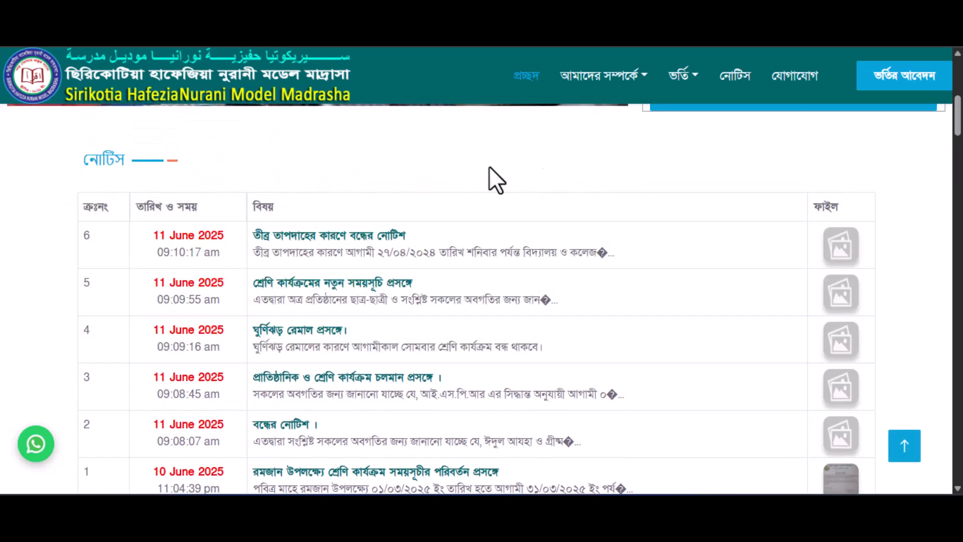
Step: Return to the admin panel's বিজ্ঞপ্তি list and look through the notices with their times, images, titles and descriptions
left_click(155, 13)
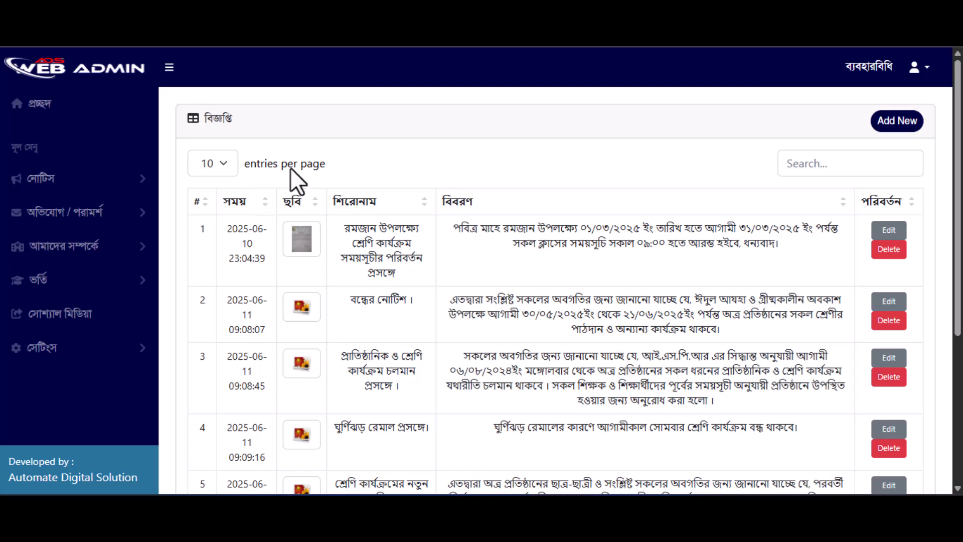
left_click(113, 187)
left_click(86, 221)
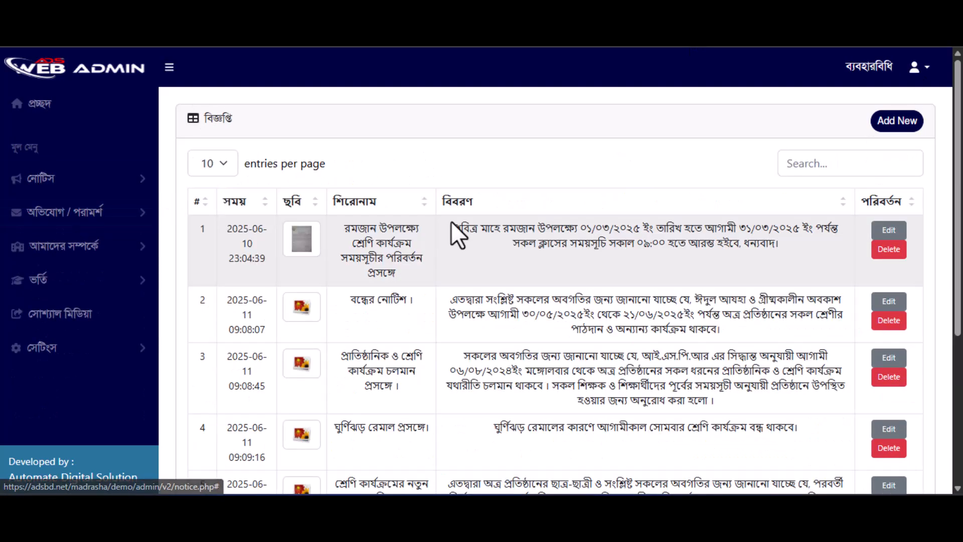
scroll(677, 250, "down", 3)
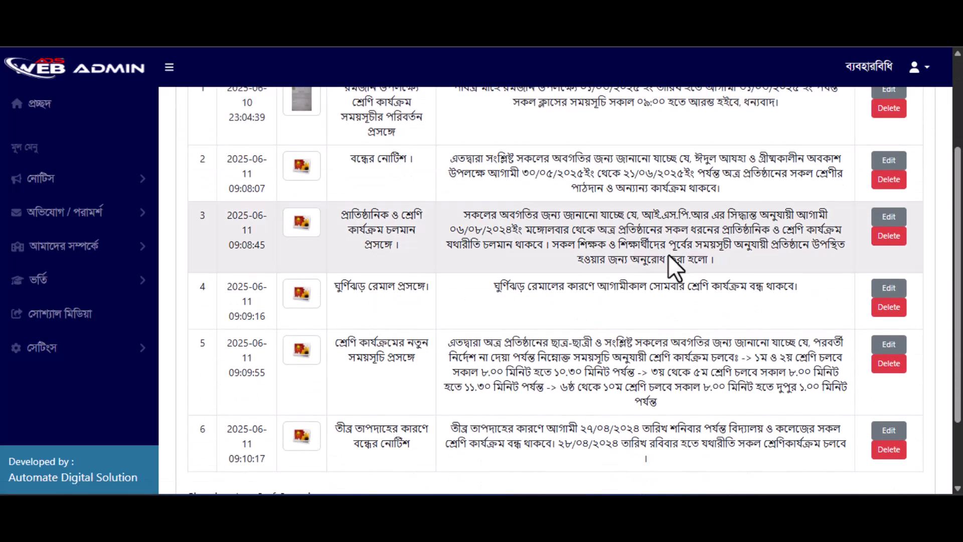
scroll(738, 255, "up", 3)
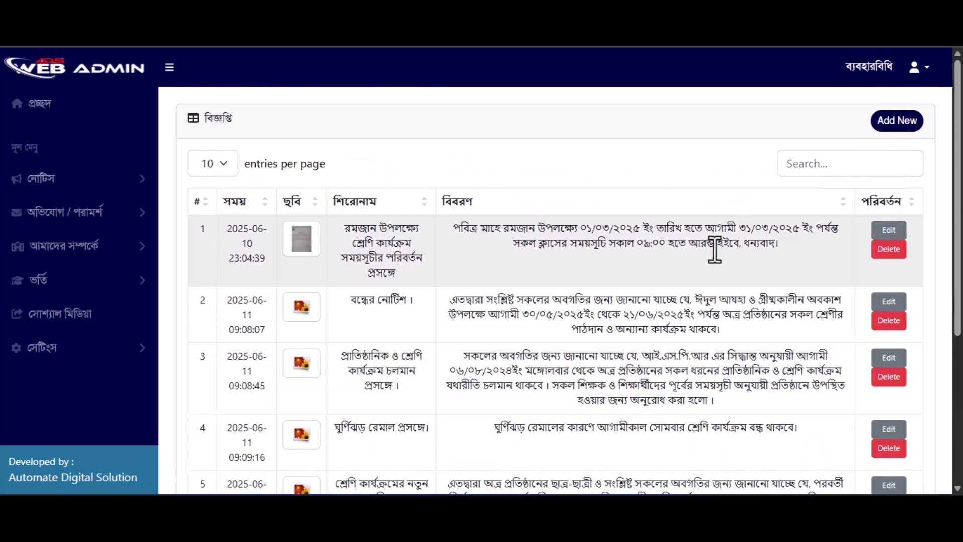
Step: Open the new notice form and match its Title and Message fields to the latest notice in the public home page table
left_click(897, 123)
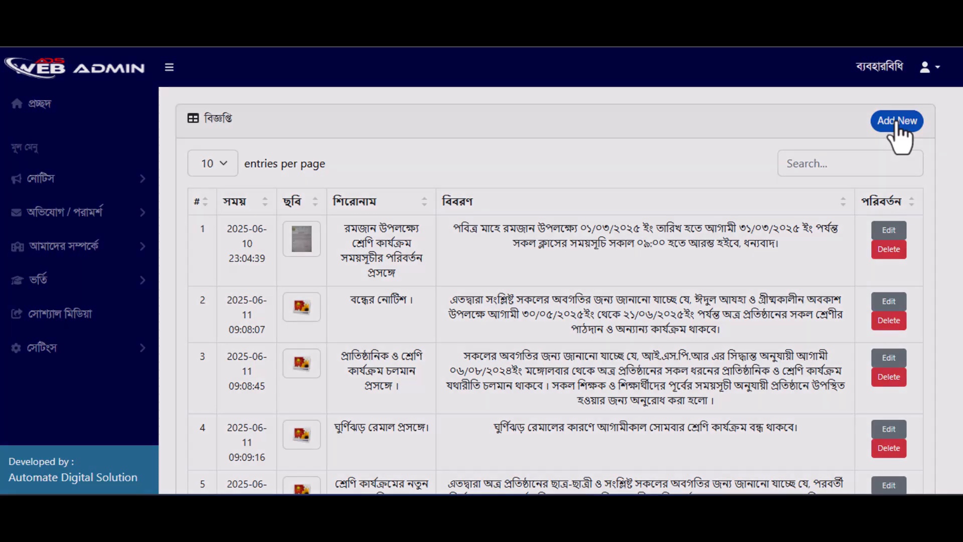
left_click(524, 135)
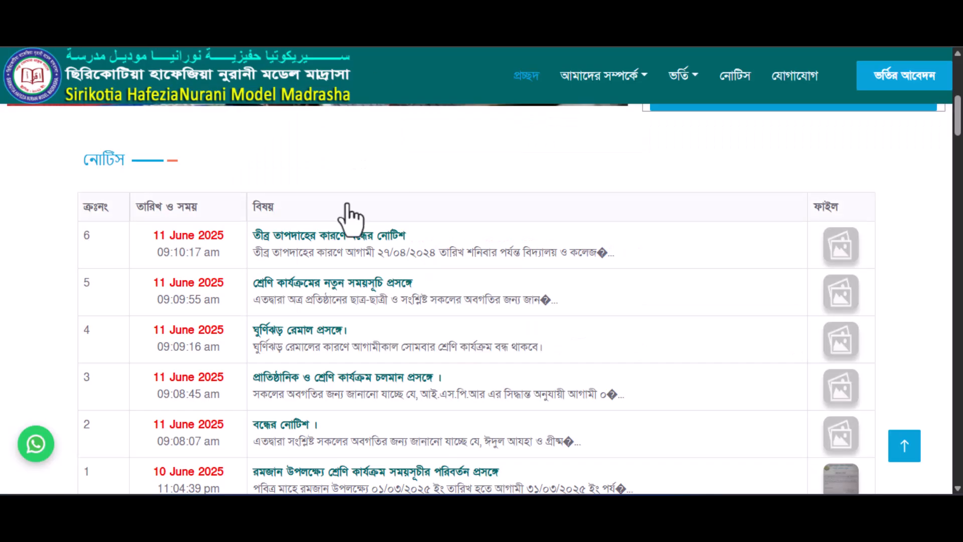
left_click_drag(406, 236, 275, 124)
left_click(276, 120)
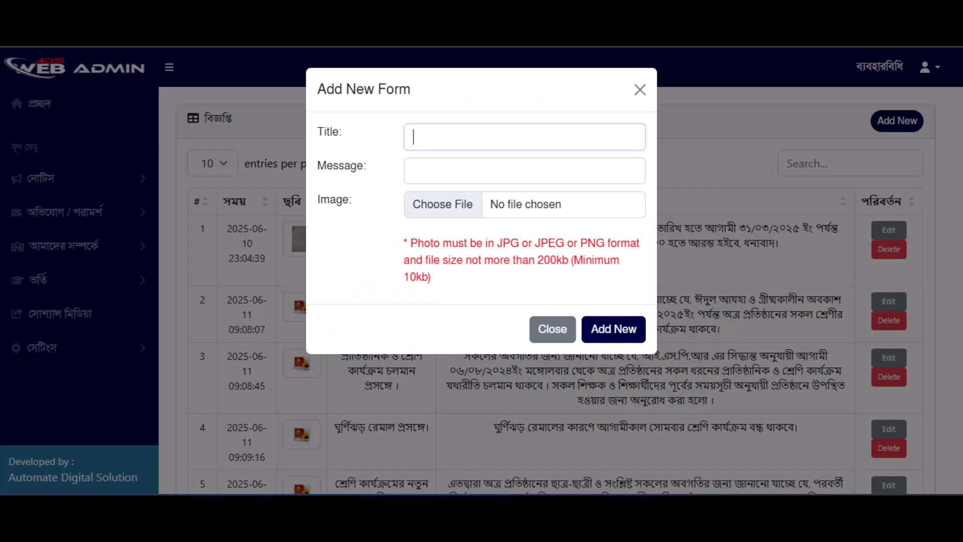
left_click(454, 173)
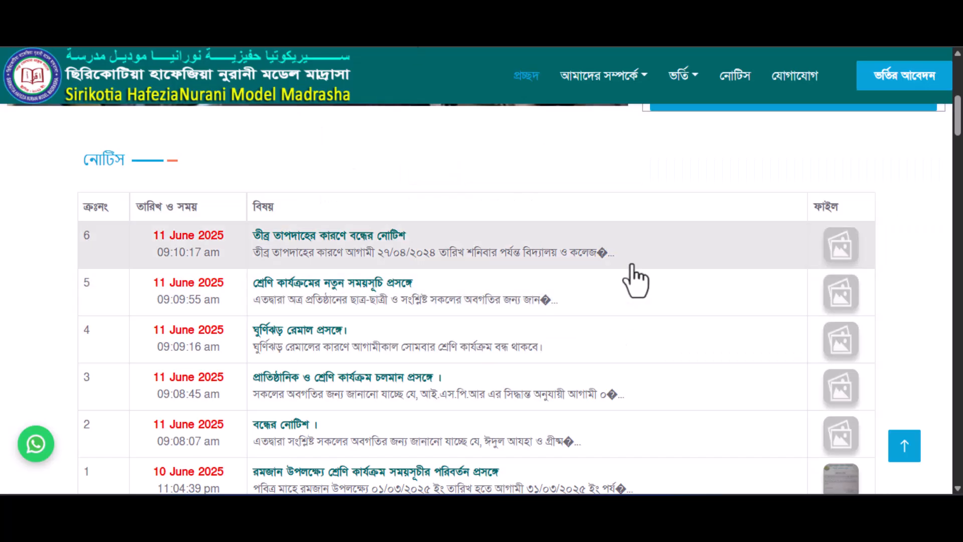
left_click_drag(629, 264, 252, 264)
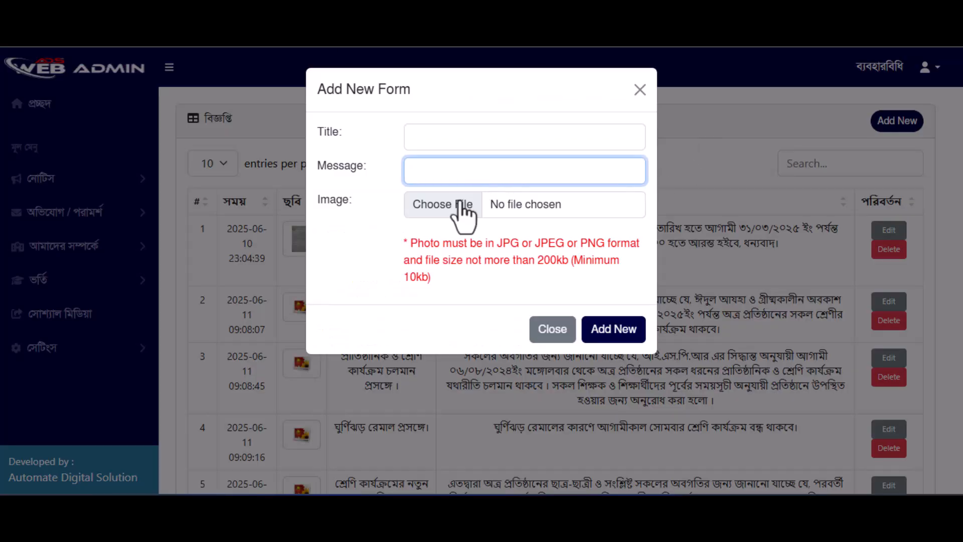
Step: Choose a JPG notice image in the new notice form, check the photo format and size requirements, and close the form without adding
left_click(457, 202)
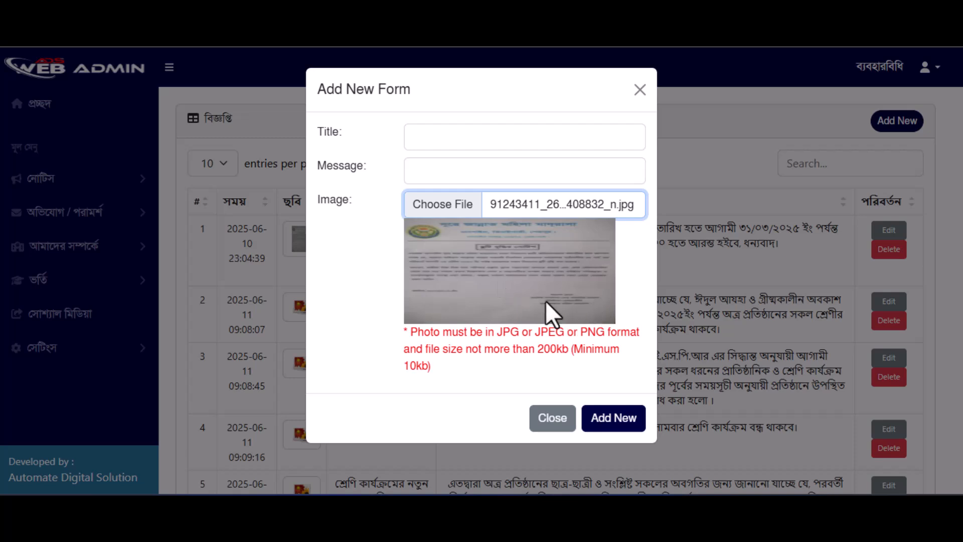
left_click_drag(406, 335, 466, 371)
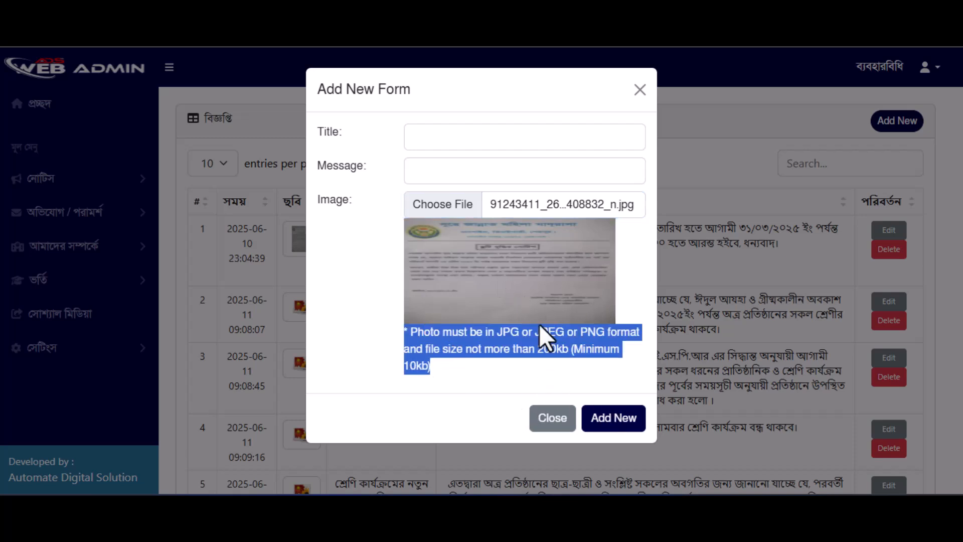
left_click(550, 350)
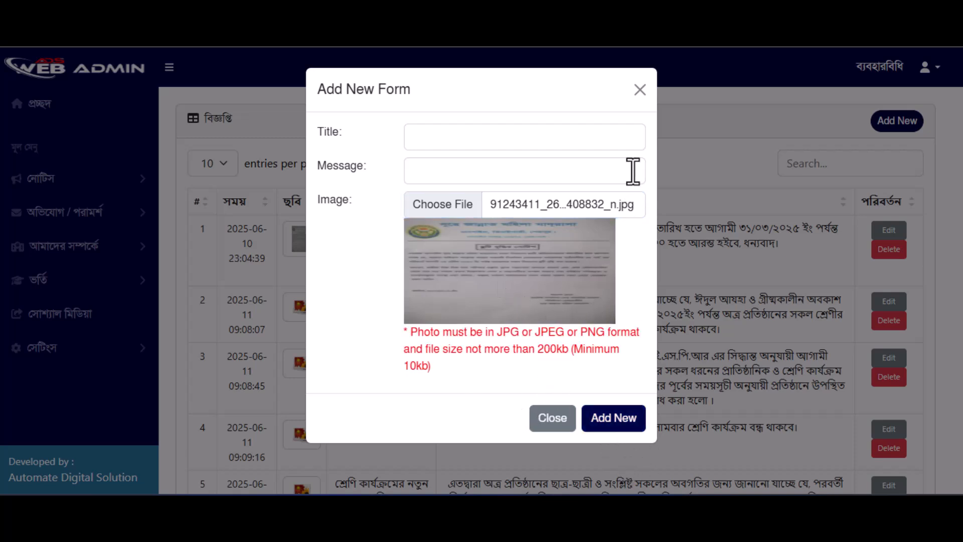
left_click(640, 90)
Step: Inspect the first notice's edit form and delete confirmation in the বিজ্ঞপ্তি list, closing both without changes
scroll(630, 305, "down", 2)
scroll(630, 303, "up", 1)
scroll(629, 304, "down", 1)
left_click(888, 160)
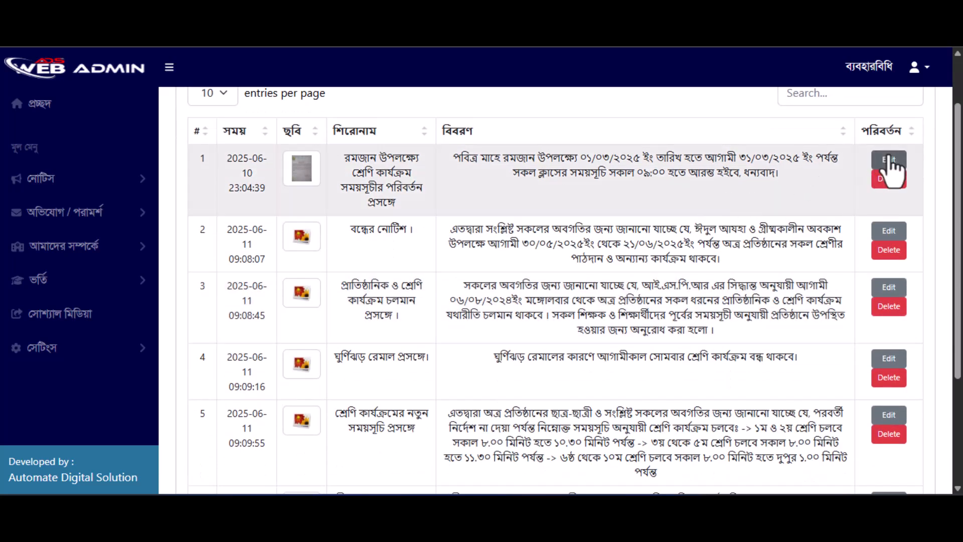
left_click(640, 91)
left_click(893, 181)
left_click(638, 92)
scroll(506, 281, "up", 1)
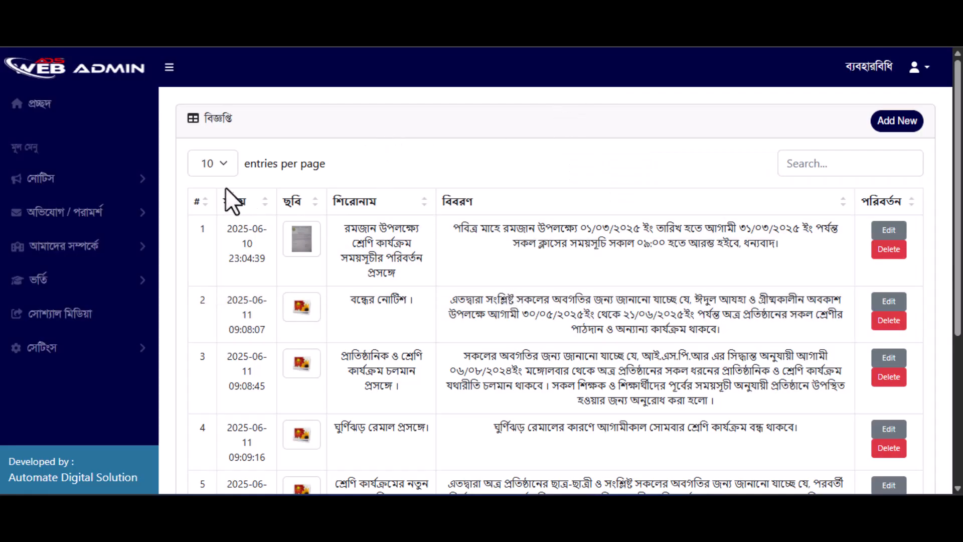
Step: Compare the order of notices in the public home page's নোটিস table with the admin panel's বিজ্ঞপ্তি list
scroll(317, 240, "down", 5)
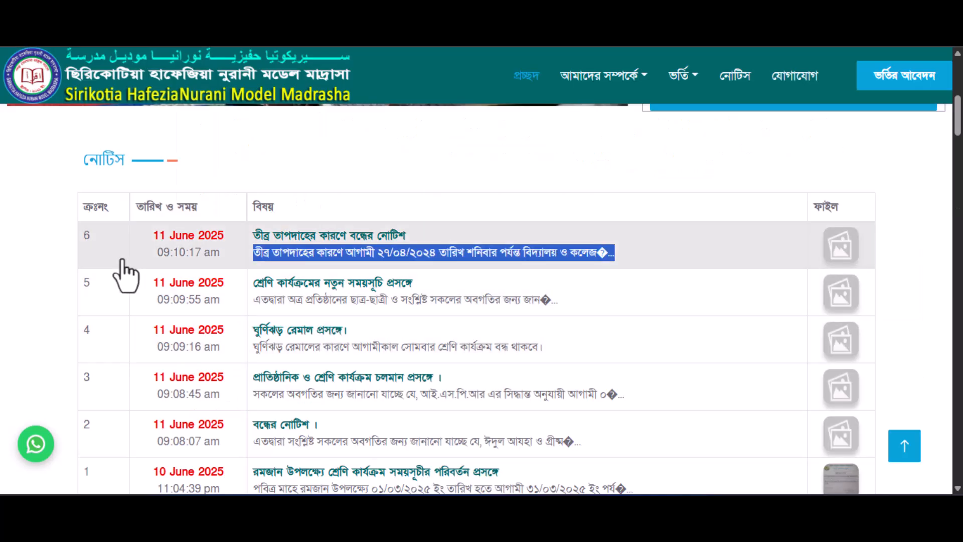
scroll(197, 275, "down", 4)
scroll(224, 293, "up", 5)
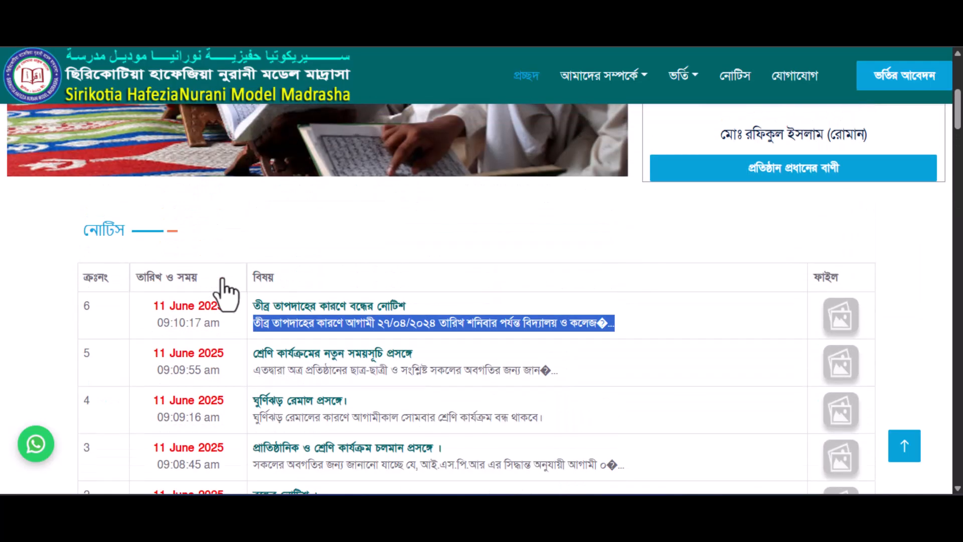
scroll(221, 279, "down", 3)
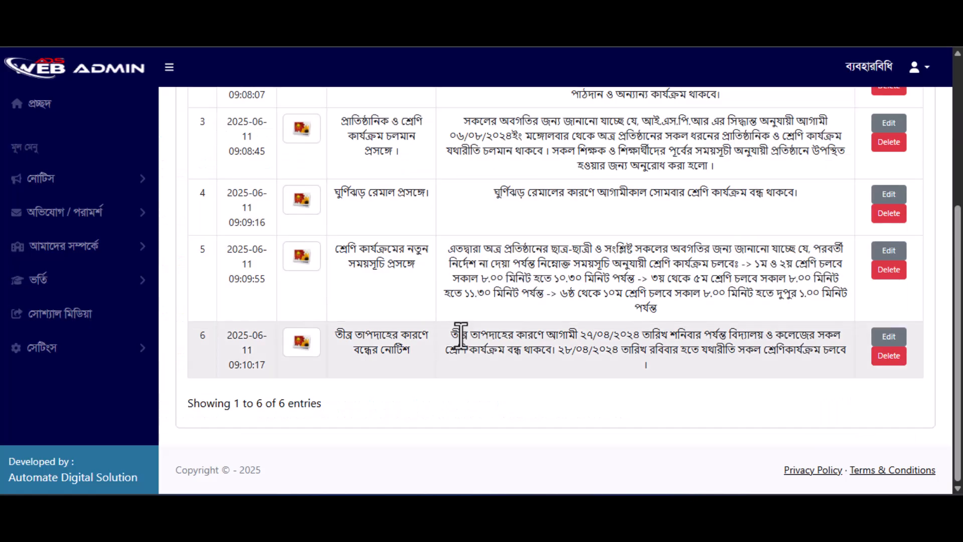
scroll(453, 337, "up", 4)
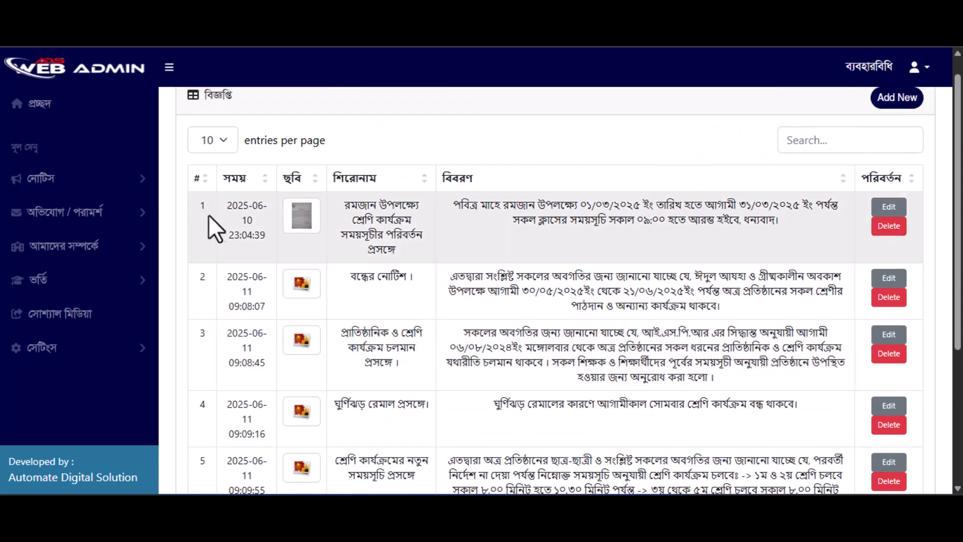
scroll(316, 311, "down", 3)
scroll(311, 290, "down", 1)
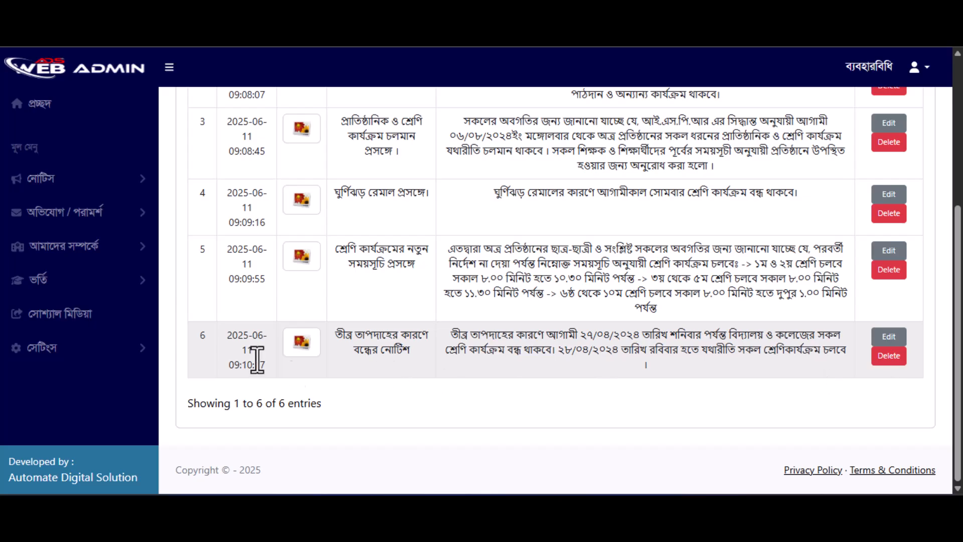
Step: Open the full notice page through সকল নটিস below the public home page's notice table and look through its notices
left_click(280, 20)
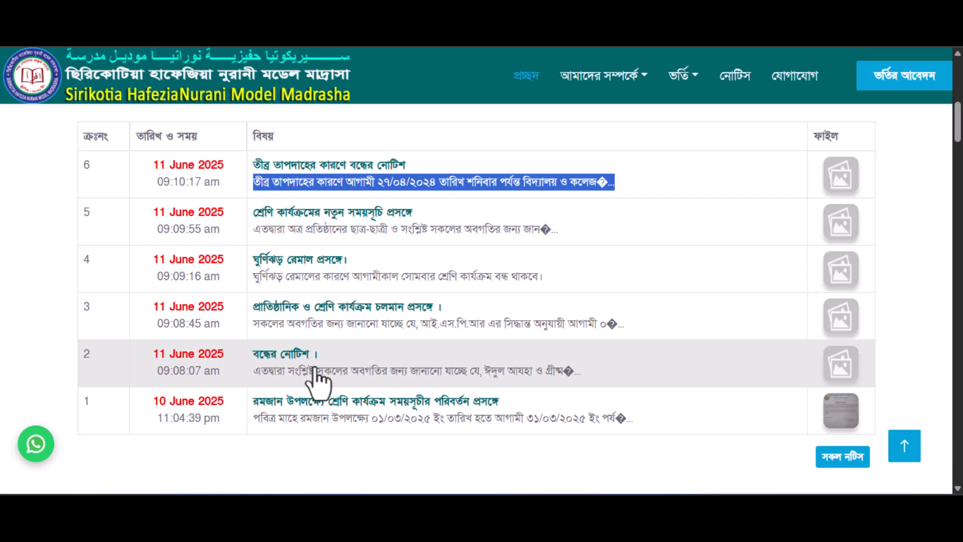
scroll(322, 247, "up", 4)
scroll(322, 247, "down", 4)
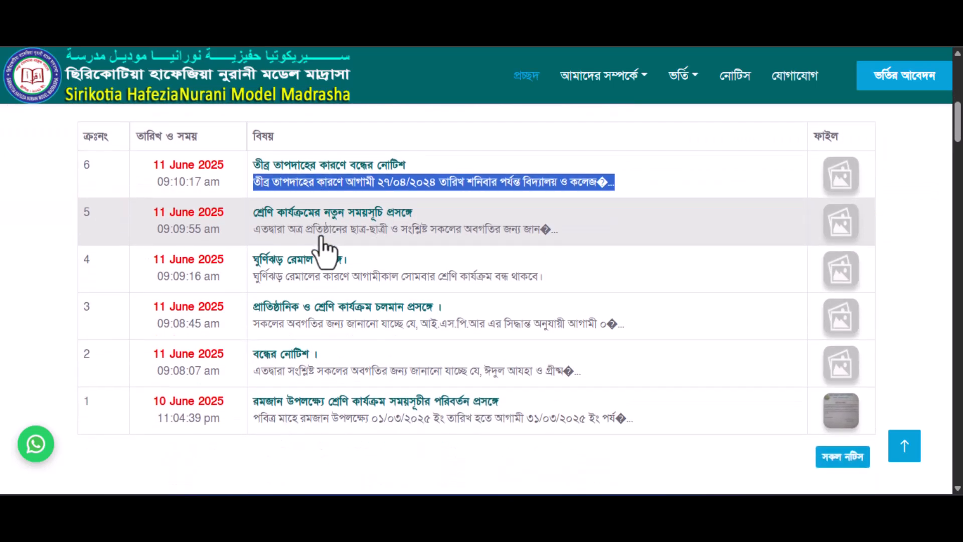
scroll(323, 247, "down", 4)
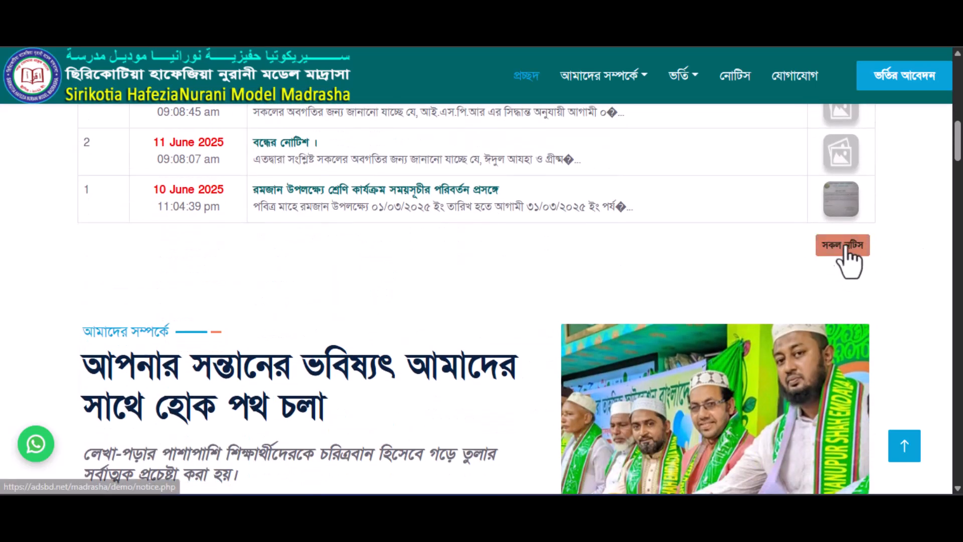
left_click(836, 248)
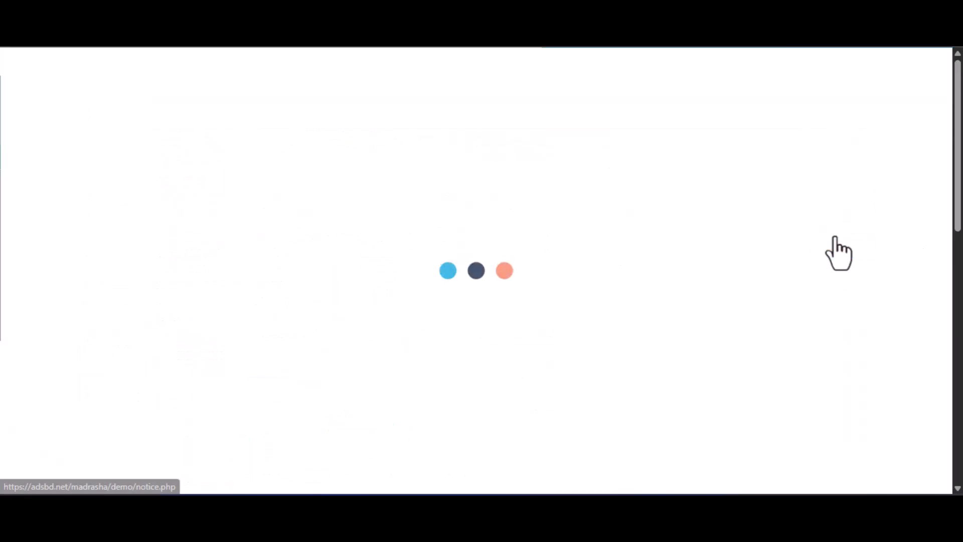
scroll(301, 273, "down", 12)
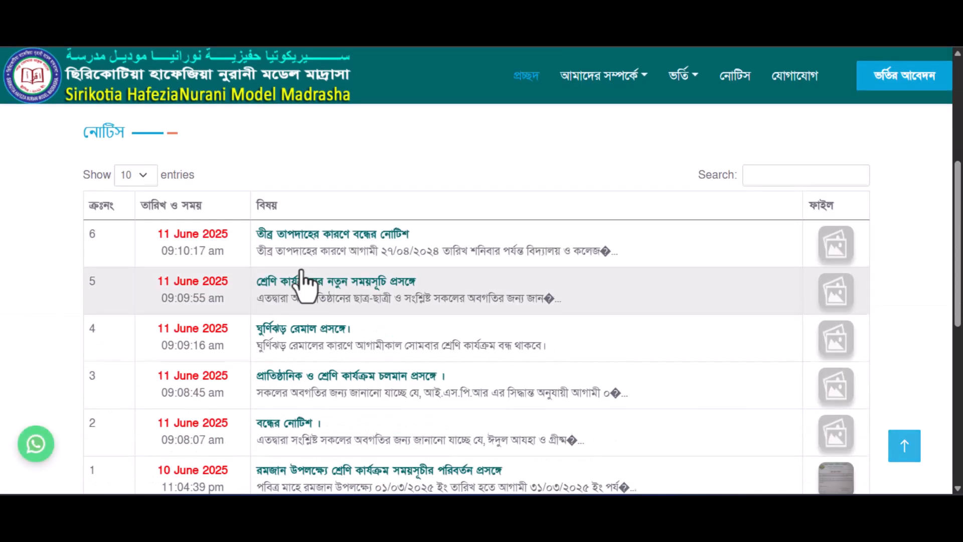
scroll(301, 270, "up", 5)
scroll(301, 269, "up", 2)
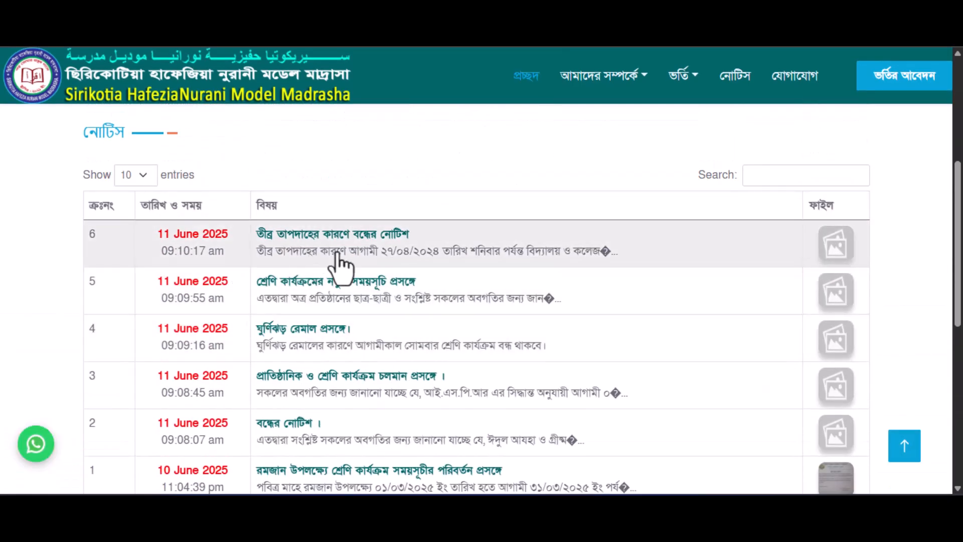
scroll(341, 266, "down", 5)
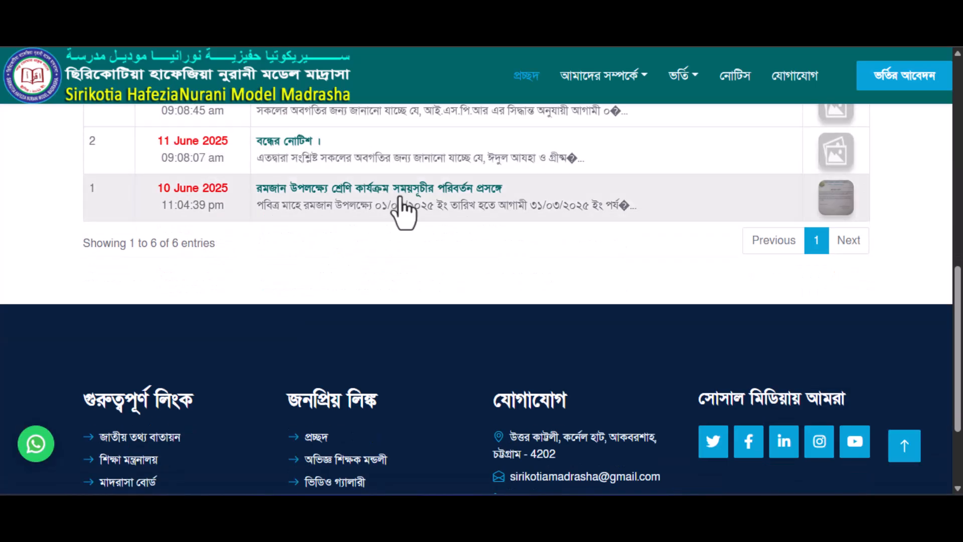
Step: Open the রমজান উপলক্ষ্যে শ্রেণি কার্যক্রম সময়সূচীর পরিবর্তন প্রসঙ্গে notice and examine its number, title, date, description and image
left_click(399, 197)
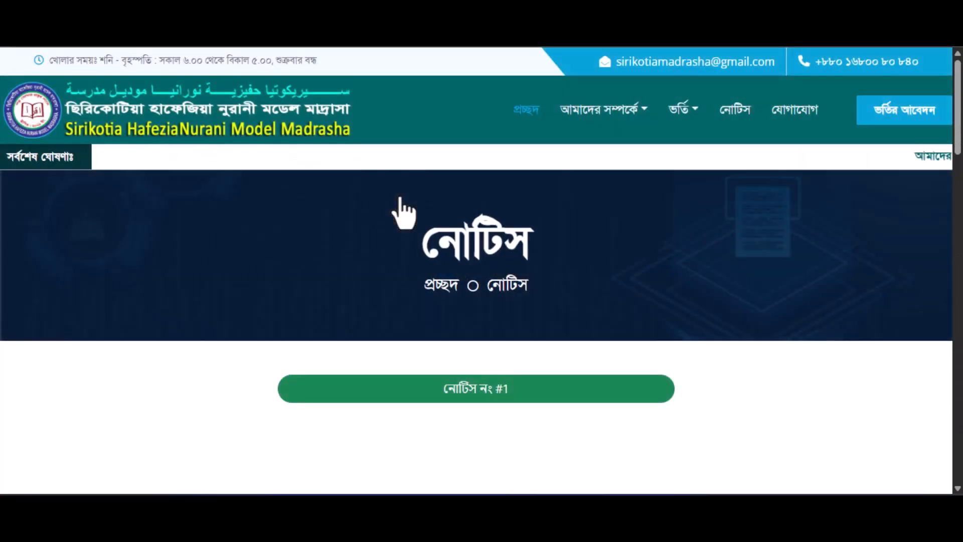
scroll(398, 208, "down", 3)
left_click_drag(485, 248, 519, 246)
scroll(242, 338, "down", 3)
left_click_drag(88, 181, 606, 177)
left_click_drag(88, 211, 236, 207)
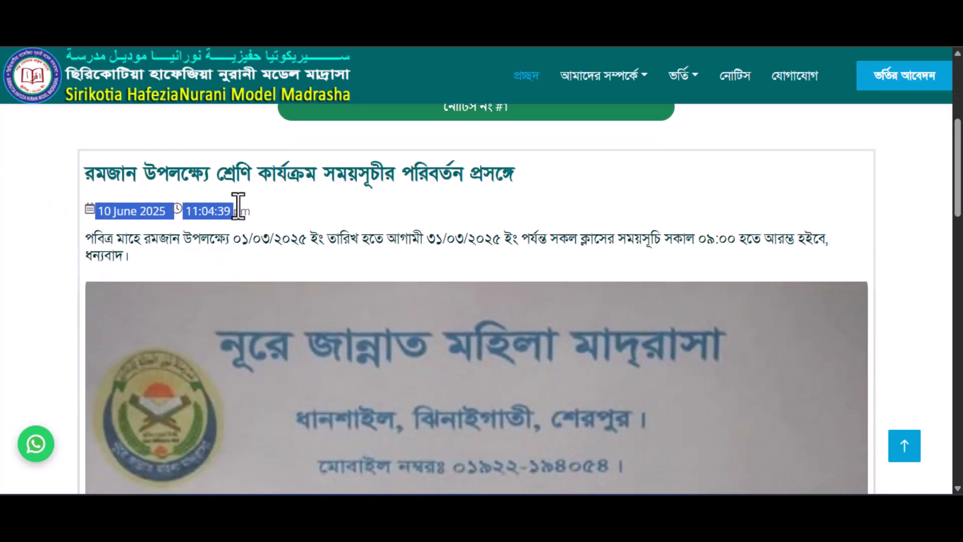
left_click(82, 236)
left_click_drag(83, 237, 206, 255)
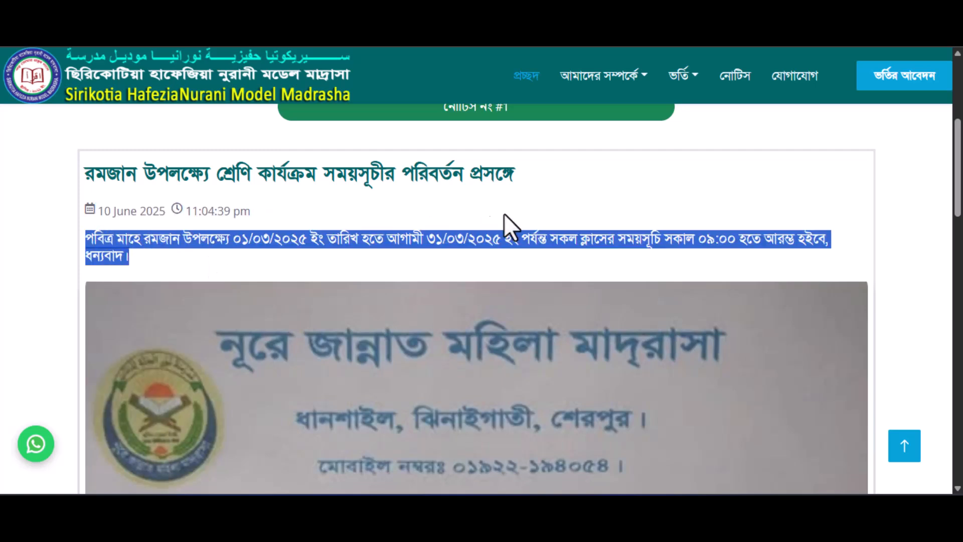
scroll(560, 230, "down", 1)
scroll(560, 229, "down", 2)
scroll(370, 243, "down", 12)
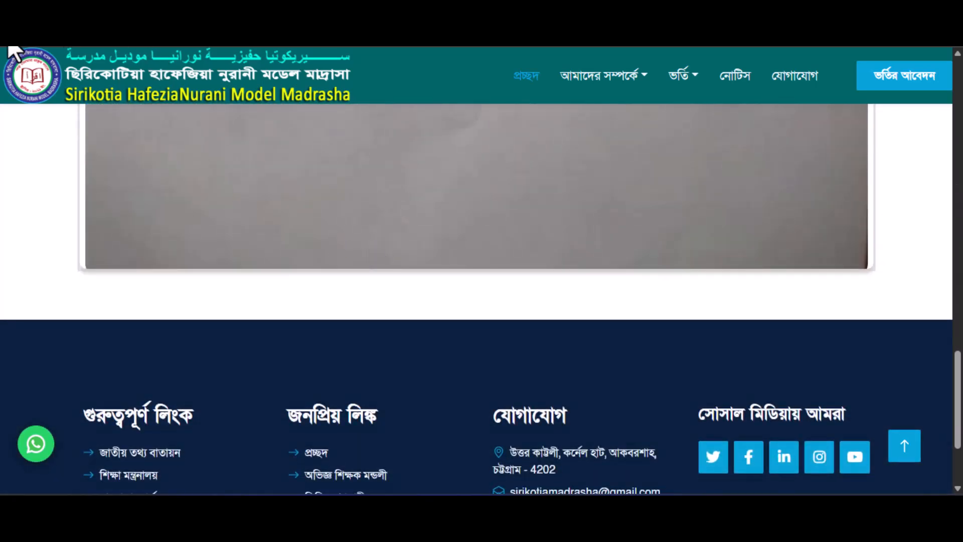
Step: Return from the opened notice page to the admin panel and expand its অভিযোগ / পরামর্শ section
left_click(12, 34)
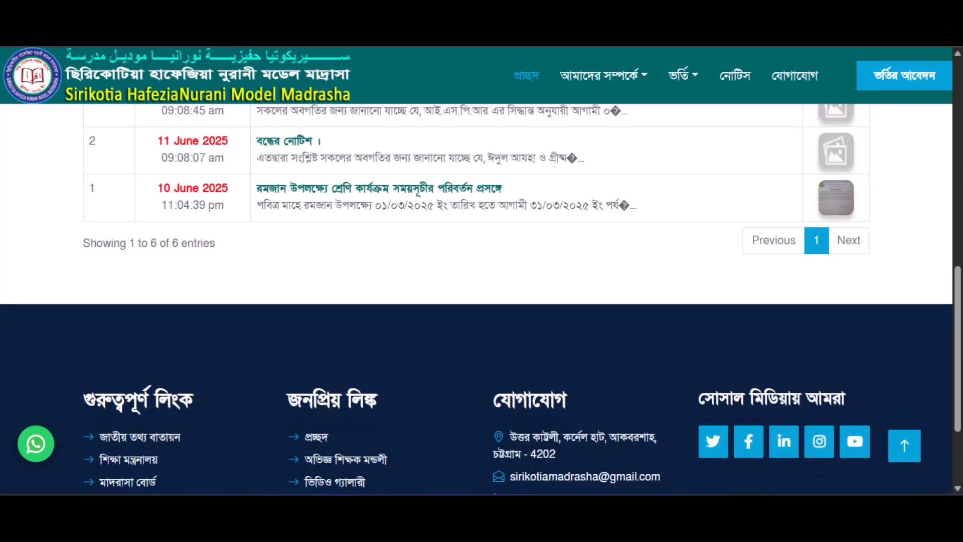
left_click(210, 12)
scroll(415, 263, "up", 1)
scroll(415, 263, "up", 3)
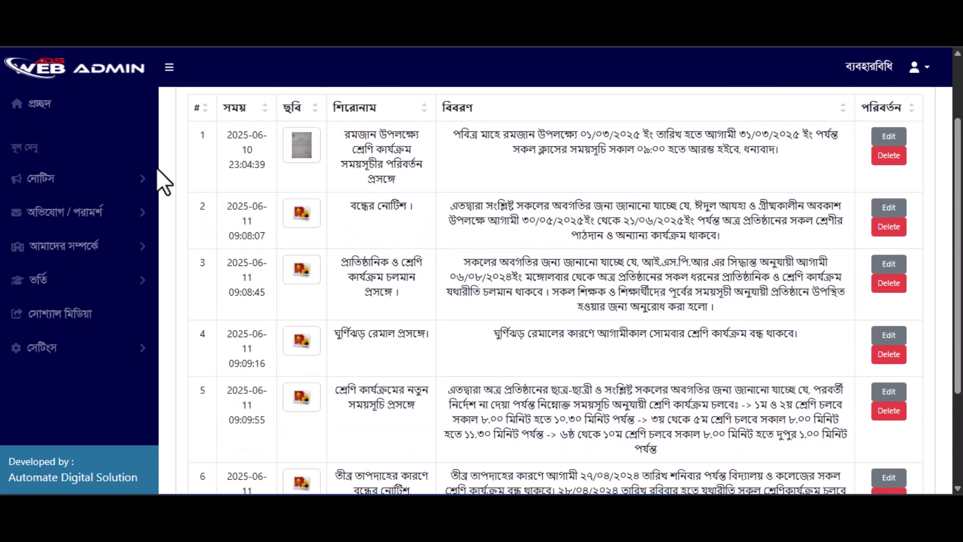
left_click(118, 215)
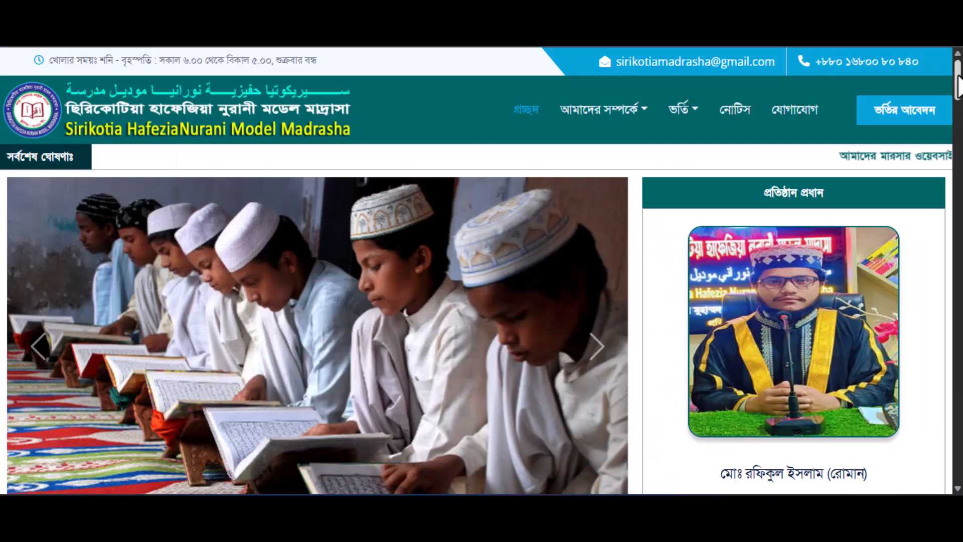
Step: Examine the name, mobile number and complaint or suggestion fields of the আমাদের সাথে যোগাযোগ করুণ form near the public home page's end
left_click_drag(958, 76, 961, 482)
scroll(585, 352, "up", 2)
scroll(189, 145, "up", 2)
left_click_drag(84, 130, 230, 138)
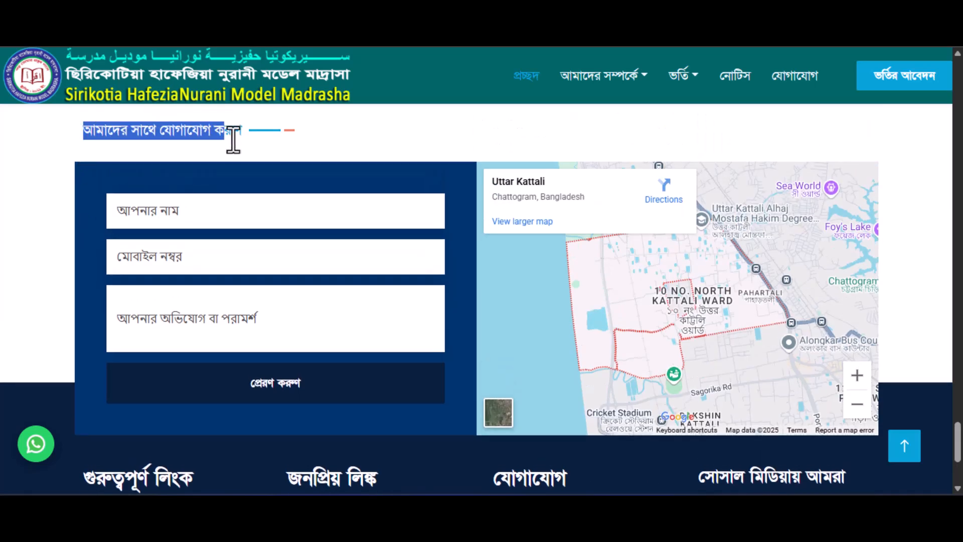
left_click(181, 210)
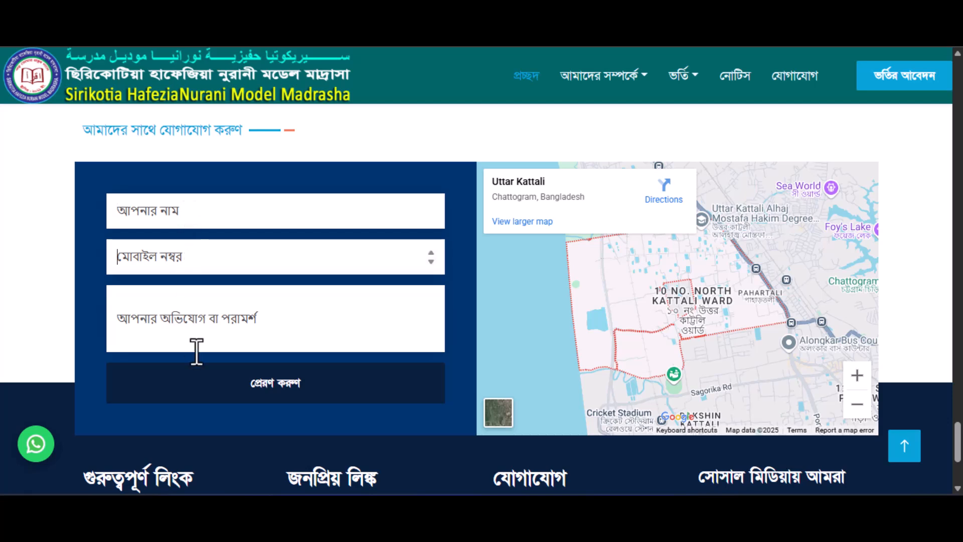
left_click(226, 323)
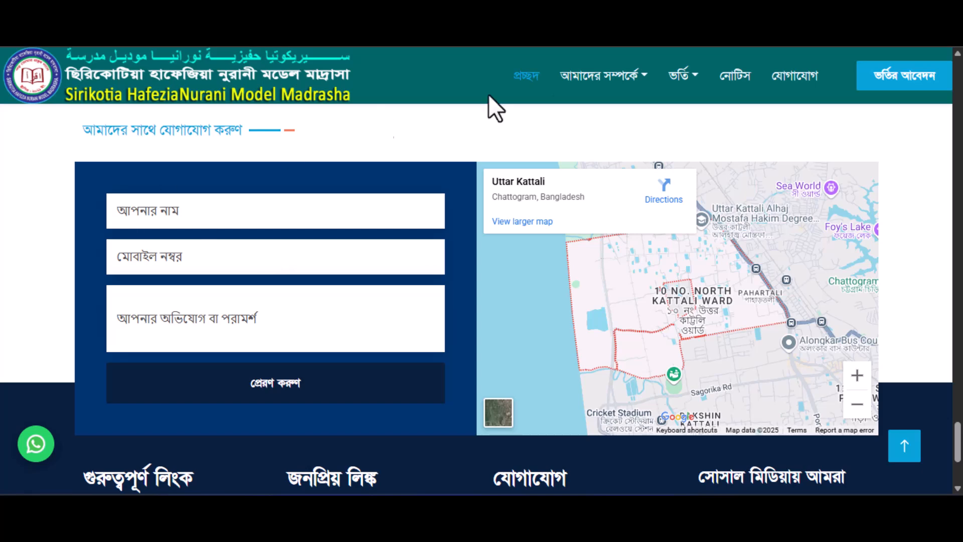
Step: Open the public যোগাযোগ page and examine the name, mobile number and message fields of its মেসেজে যোগাযোগ করুণ form
left_click(794, 75)
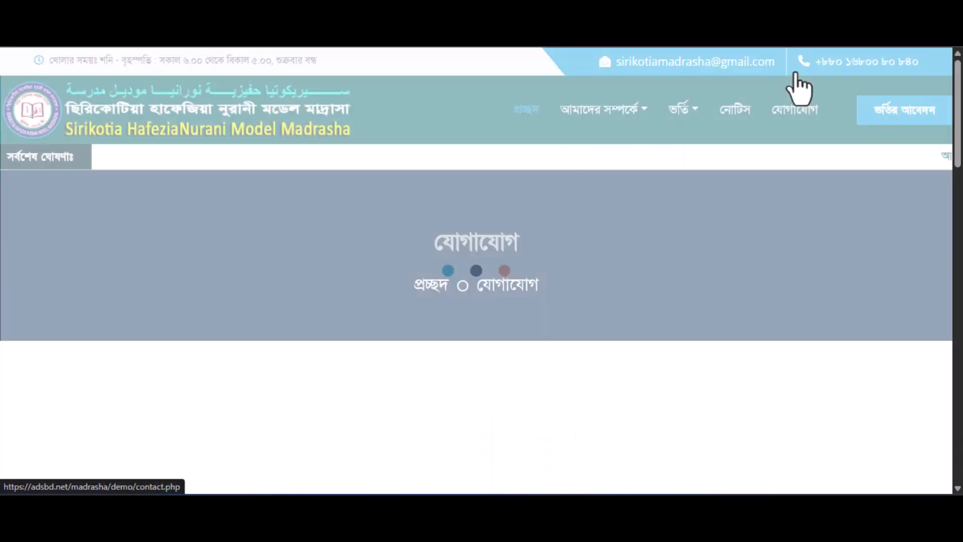
scroll(461, 200, "down", 10)
scroll(460, 200, "down", 7)
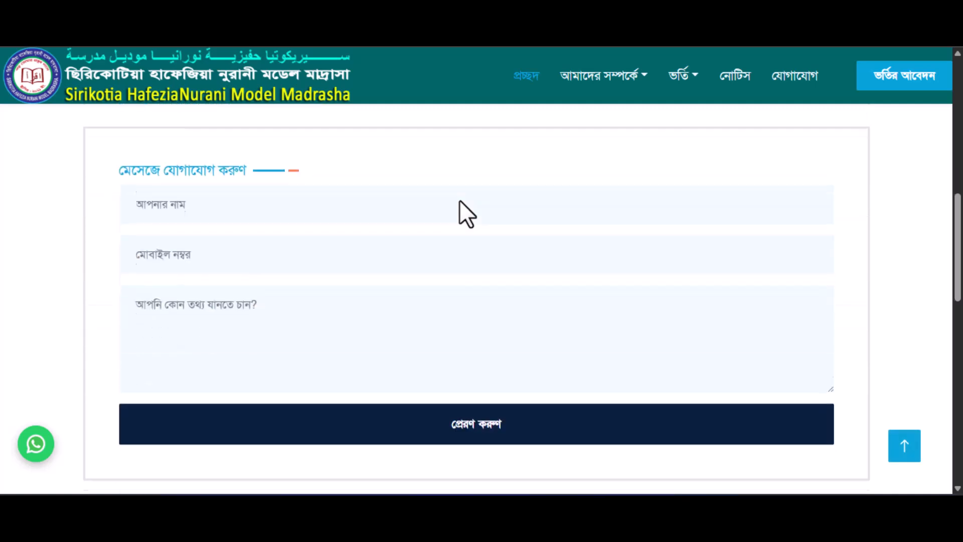
left_click(193, 178)
left_click(199, 250)
left_click(223, 302)
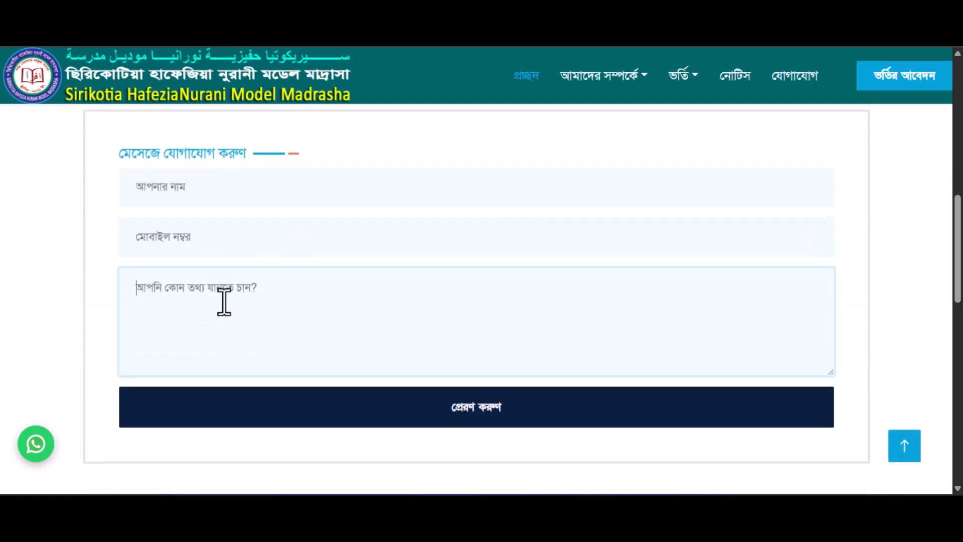
scroll(414, 367, "down", 1)
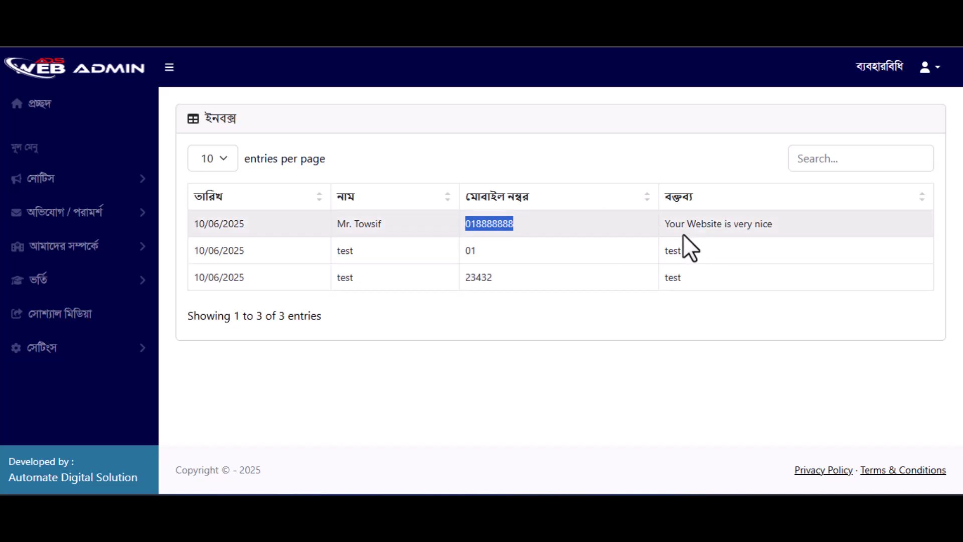
Step: Expand অভিযোগ / পরামর্শ in the admin panel and find the guardian testimonial slider on the public home page
left_click(65, 211)
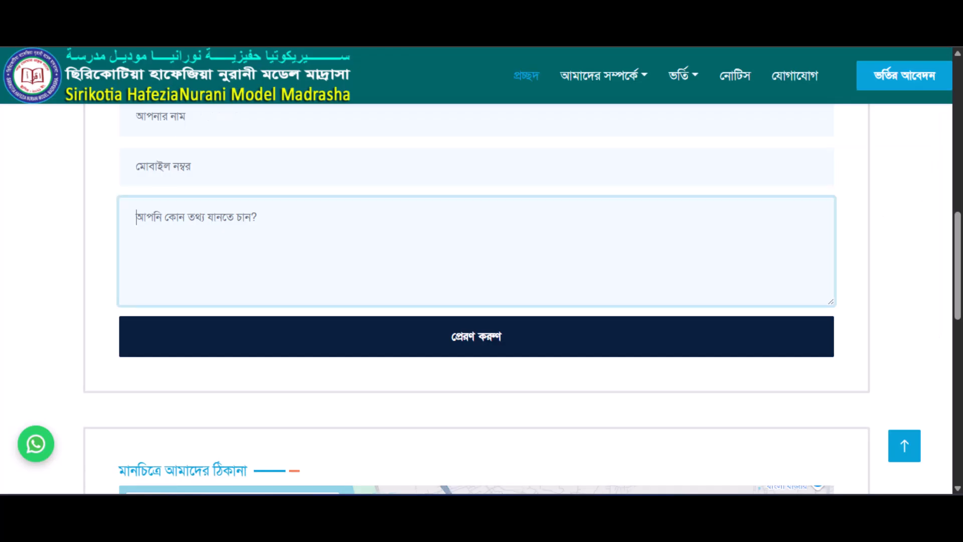
scroll(481, 271, "up", 10)
scroll(482, 296, "down", 15)
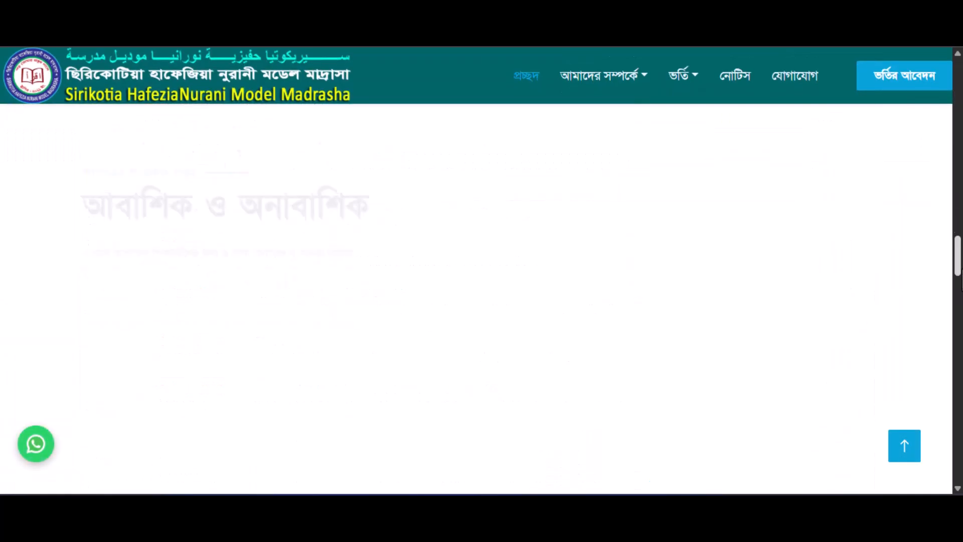
scroll(482, 296, "down", 10)
scroll(482, 296, "up", 10)
scroll(481, 296, "up", 10)
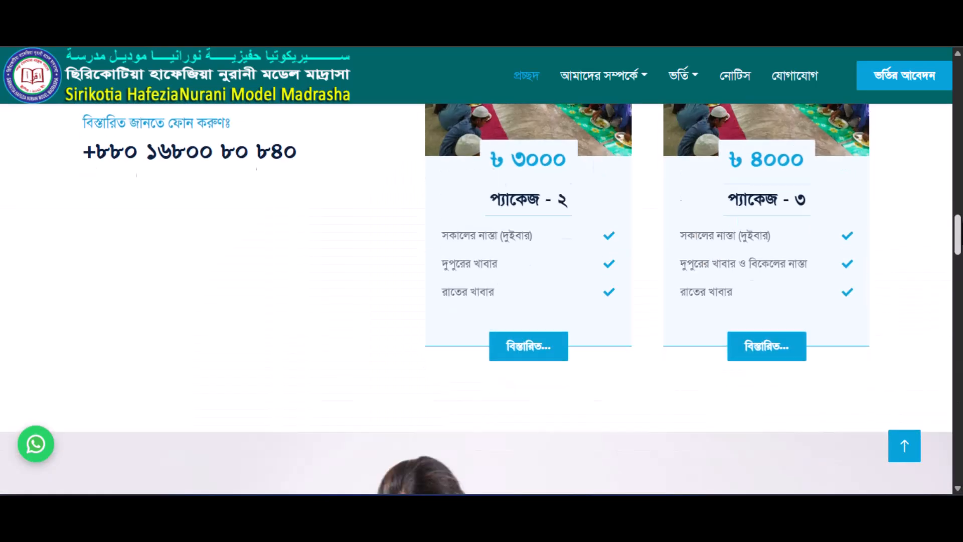
scroll(482, 296, "down", 10)
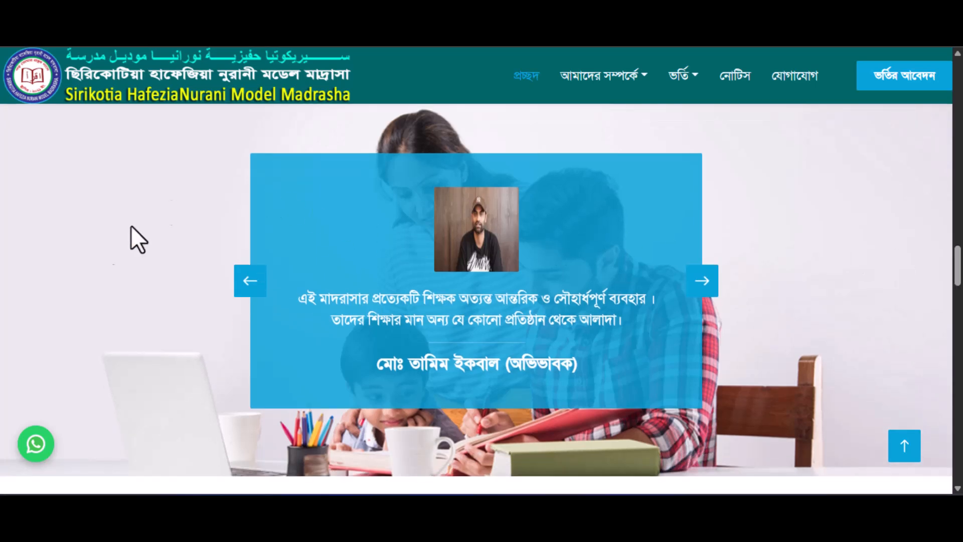
Step: Page through the public guardian testimonials and inspect the add form of the অভিভাবক প্রতিক্রিয়া list, closing it without an entry
left_click(702, 281)
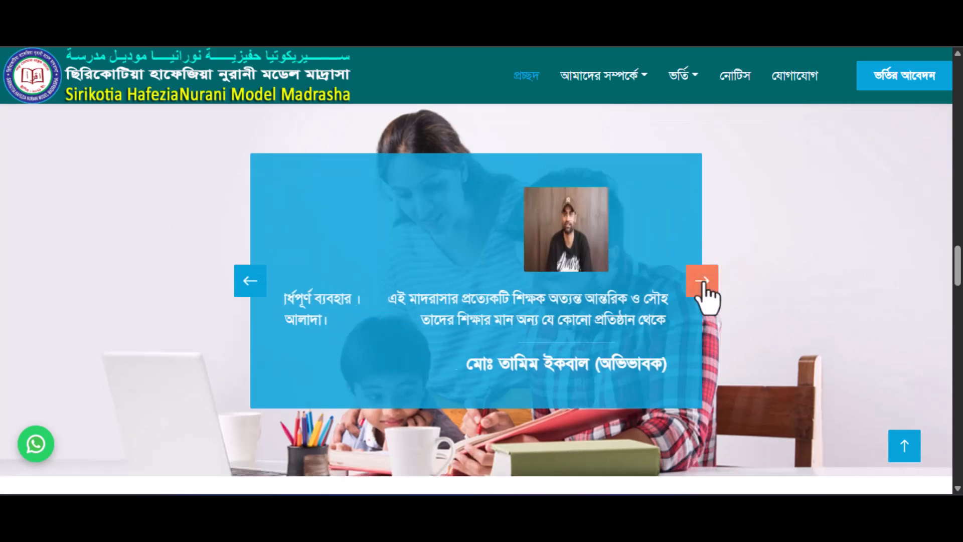
left_click(702, 281)
left_click(702, 281)
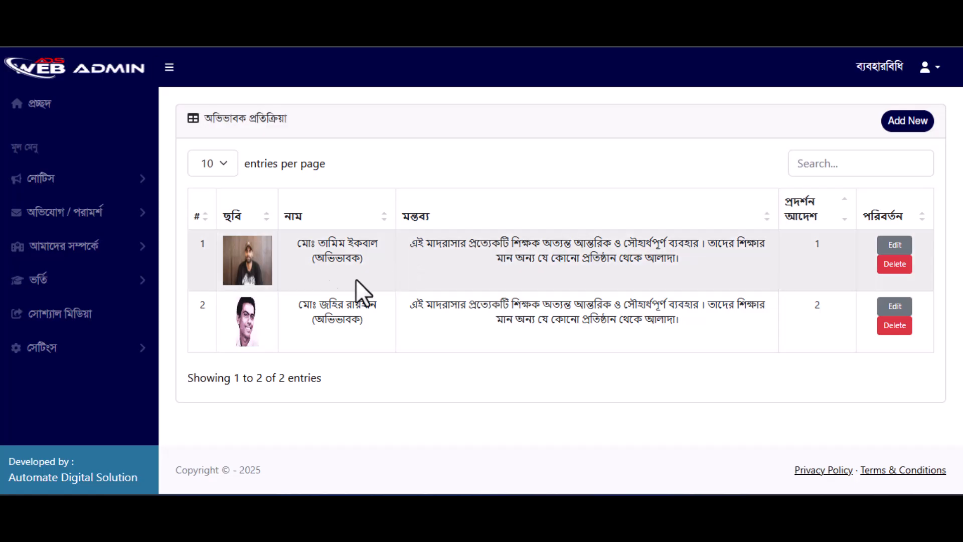
left_click(908, 123)
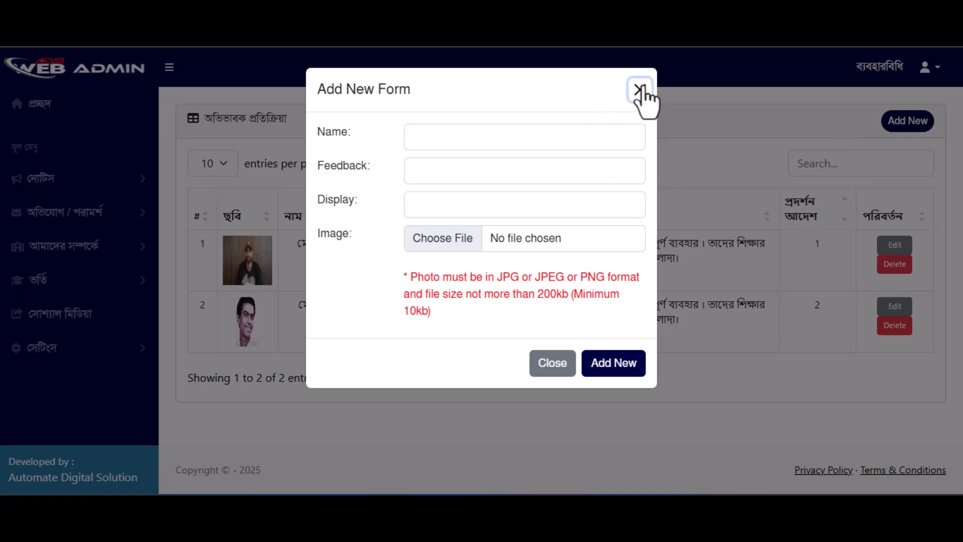
left_click(639, 91)
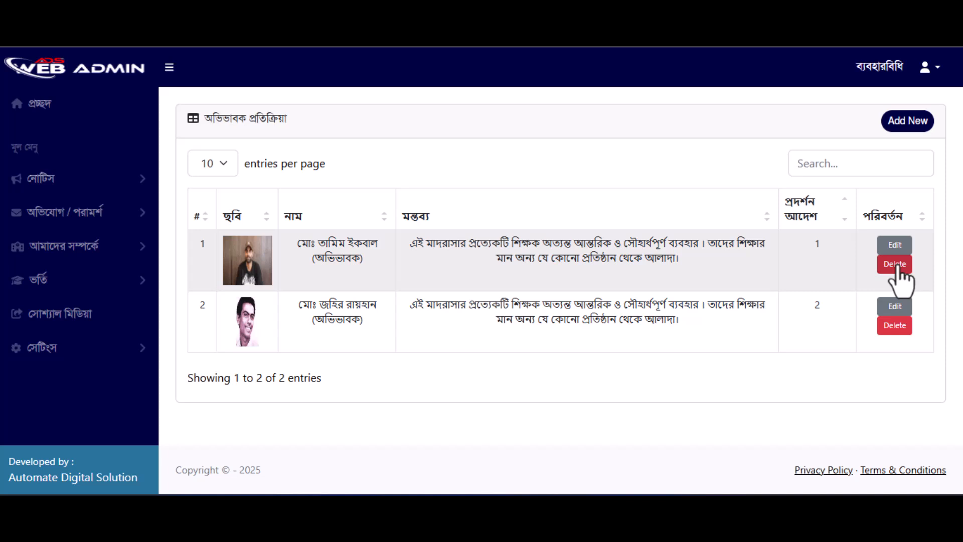
Step: Compare the আমাদের সম্পর্কে items of the admin panel and public site, and open the প্রতিষ্ঠান সম্পর্কে settings page
left_click(109, 263)
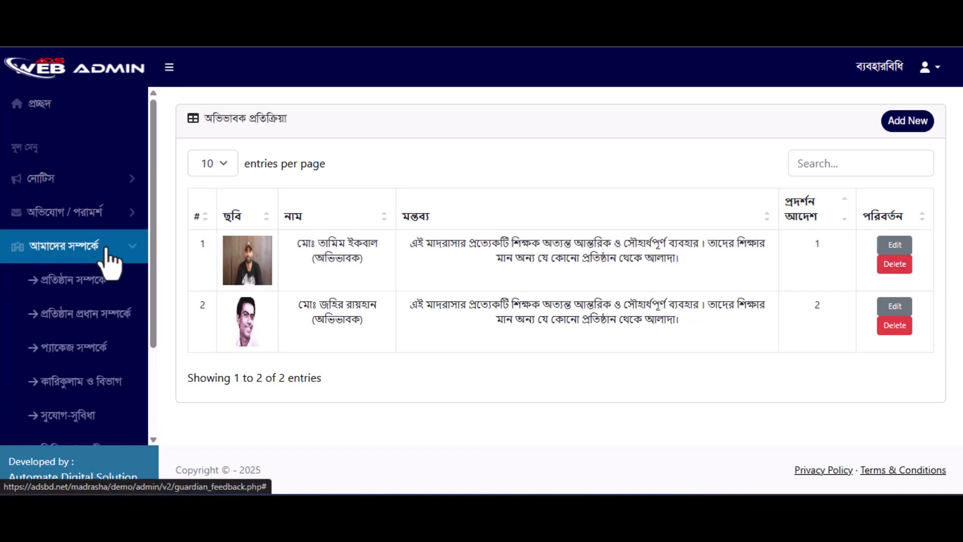
scroll(107, 258, "down", 2)
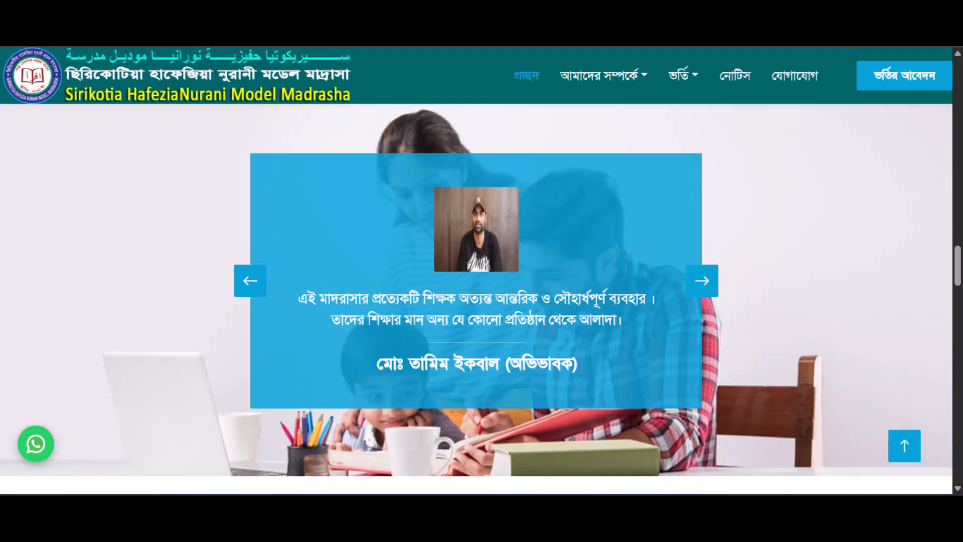
left_click(633, 75)
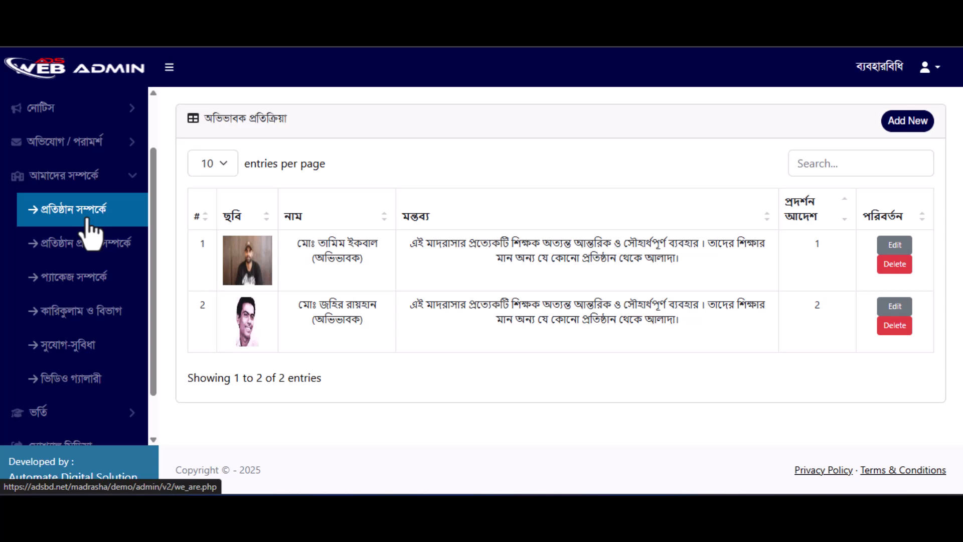
left_click(87, 221)
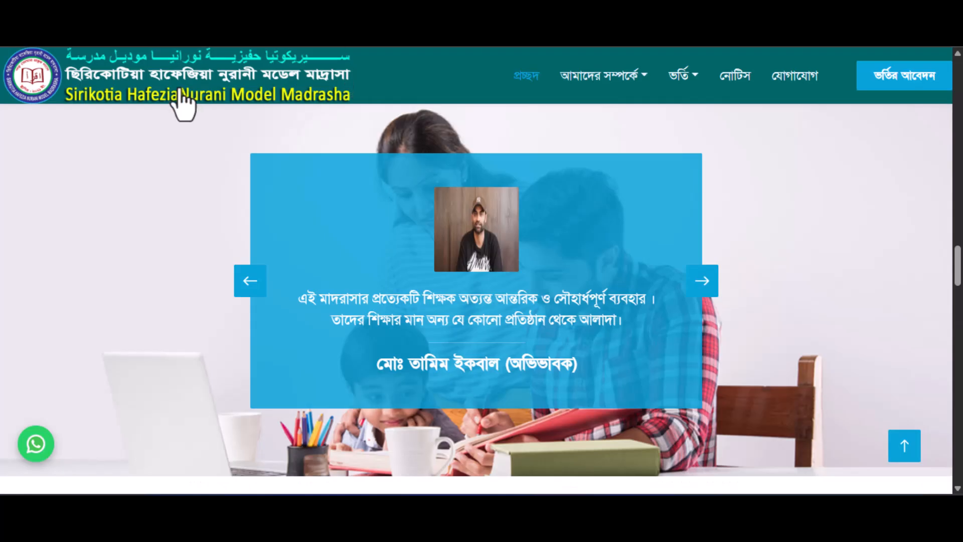
Step: Find the আমাদের সম্পর্কে section below the notices on the public home page and examine its heading, text and facilities
left_click_drag(956, 286, 954, 82)
scroll(620, 172, "down", 3)
scroll(507, 197, "down", 4)
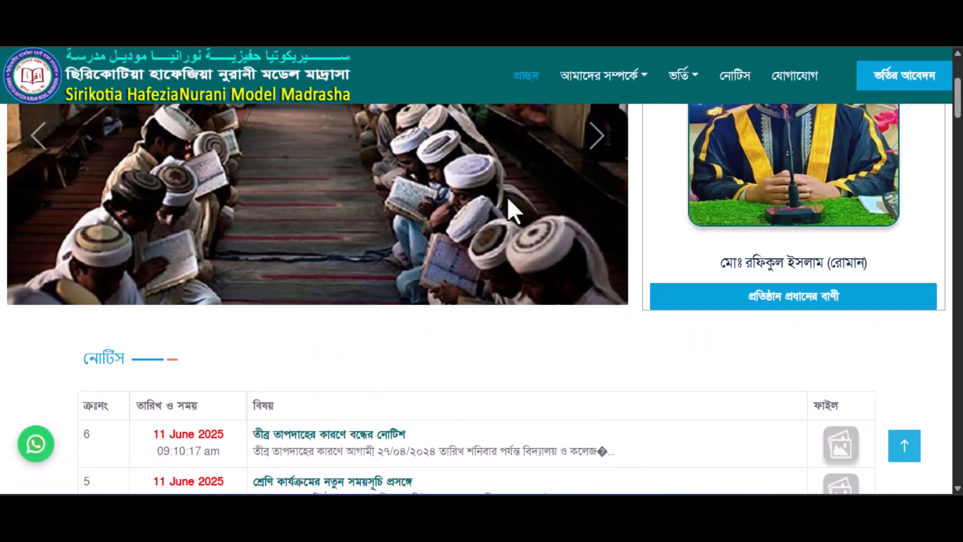
scroll(506, 200, "down", 7)
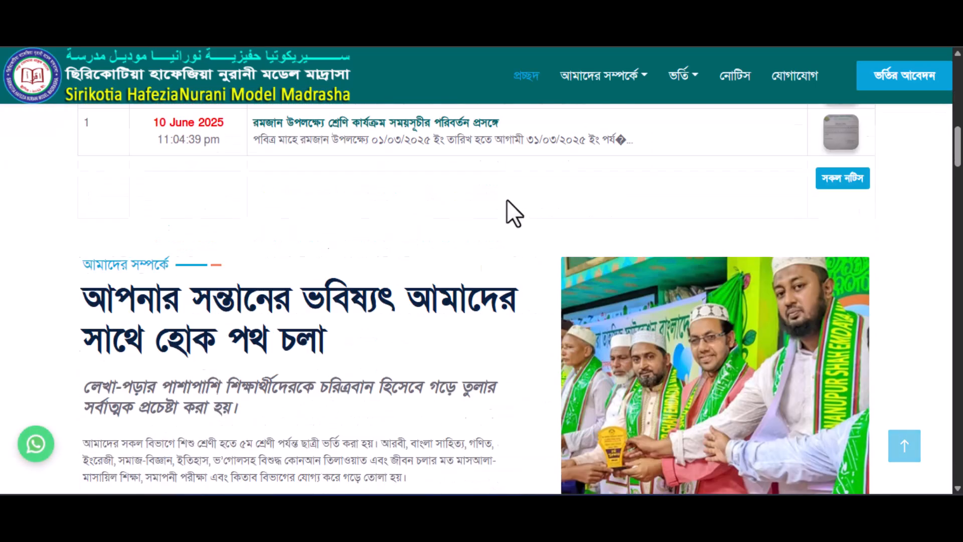
double_click(113, 177)
left_click_drag(150, 177, 230, 187)
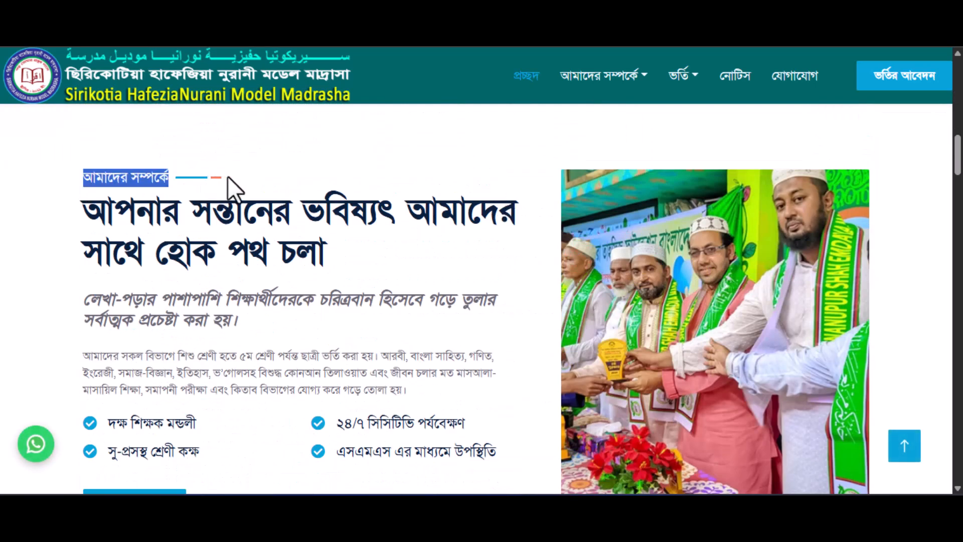
scroll(240, 208, "down", 1)
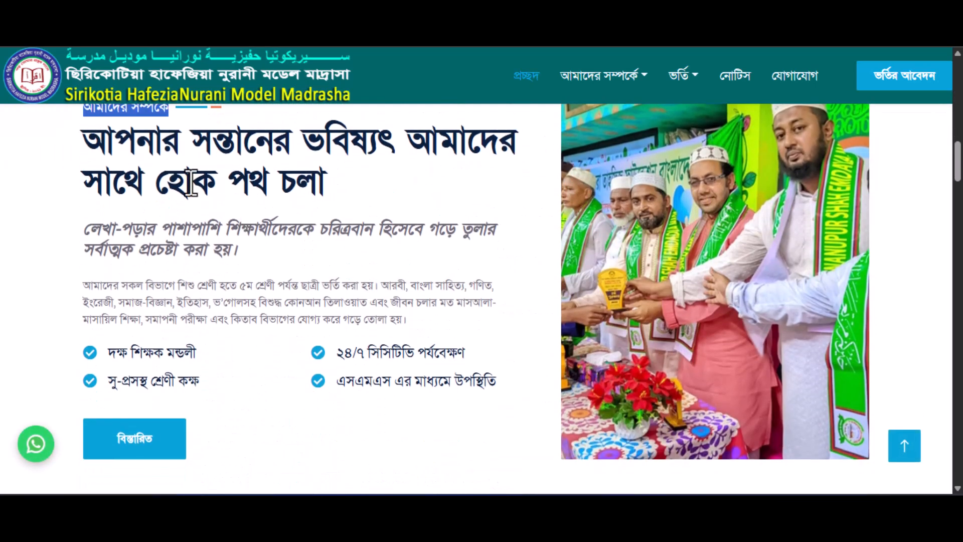
scroll(97, 158, "up", 1)
left_click(97, 158)
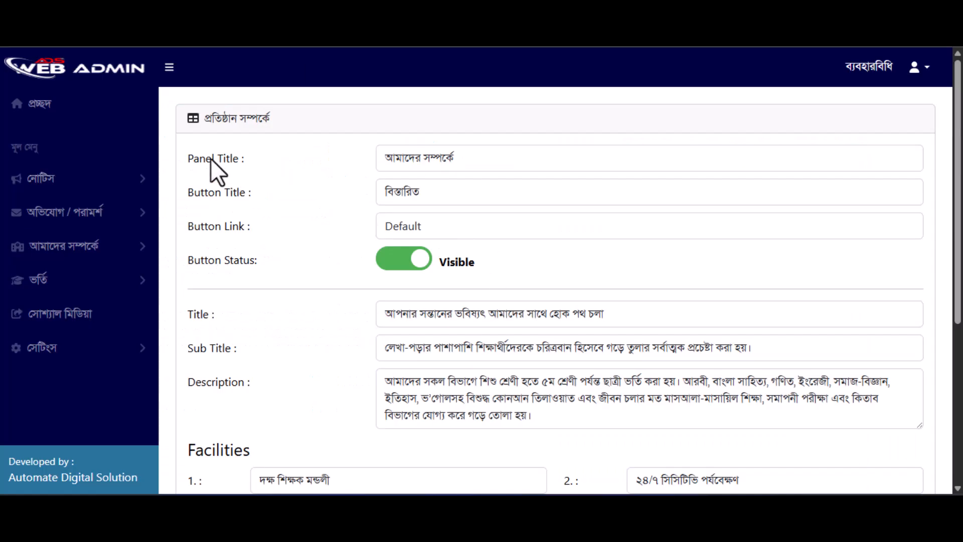
Step: Compare the Panel Title, Button Title, Button Link and Button Status of প্রতিষ্ঠান সম্পর্কে with the public আমাদের সম্পর্কে section
left_click_drag(387, 156, 475, 164)
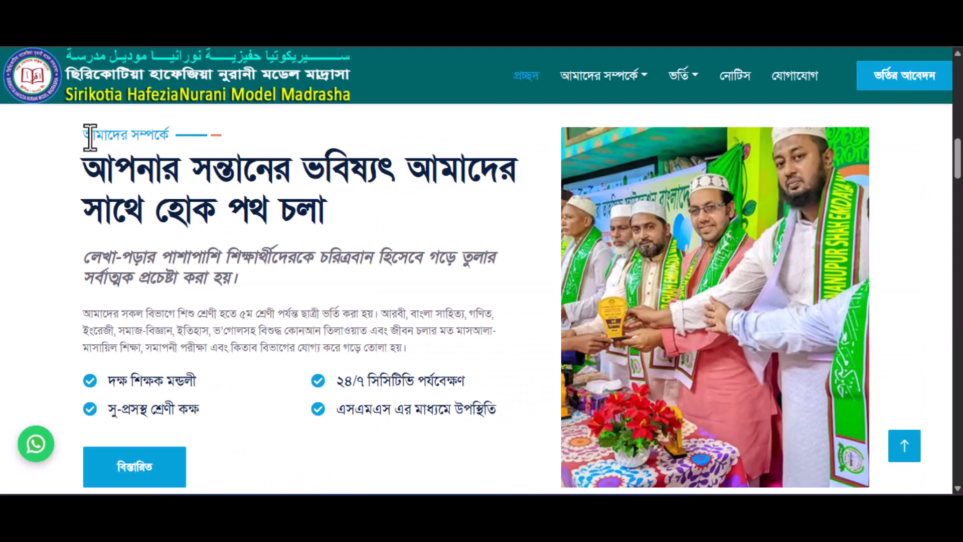
left_click_drag(84, 137, 168, 140)
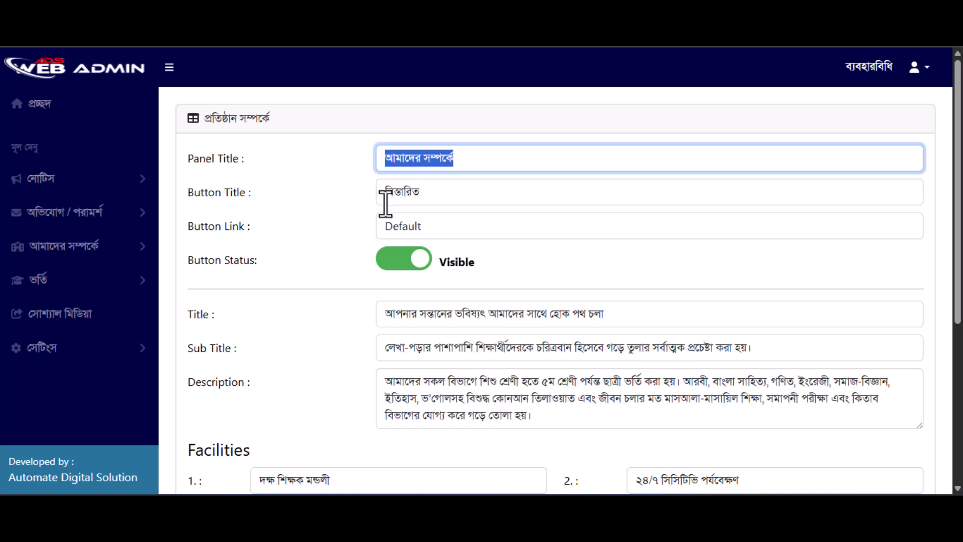
left_click_drag(385, 198, 427, 190)
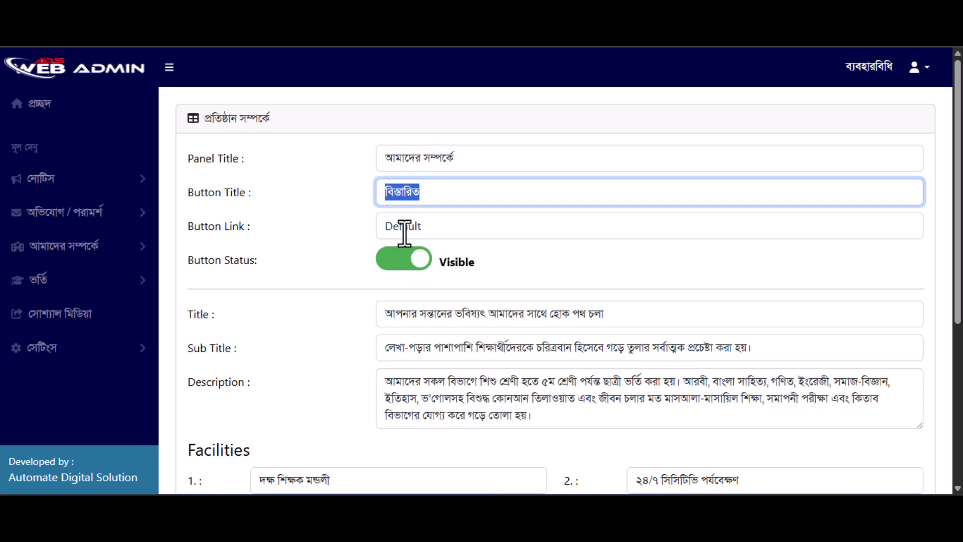
left_click(446, 232)
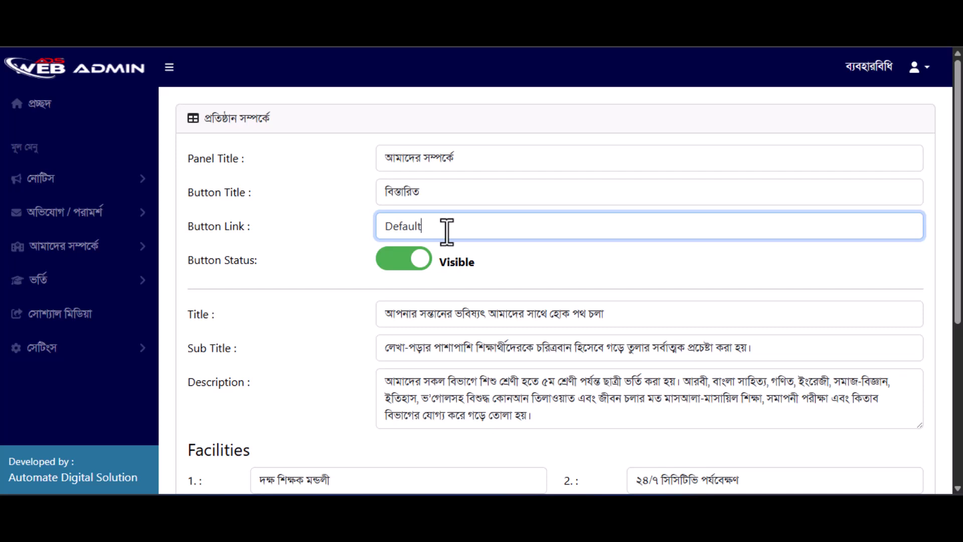
left_click(428, 255)
Step: Compare the Title, Sub Title and Description of প্রতিষ্ঠান সম্পর্কে with the heading and text of the public আমাদের সম্পর্কে section
scroll(572, 265, "down", 2)
left_click(402, 242)
left_click_drag(386, 243, 633, 227)
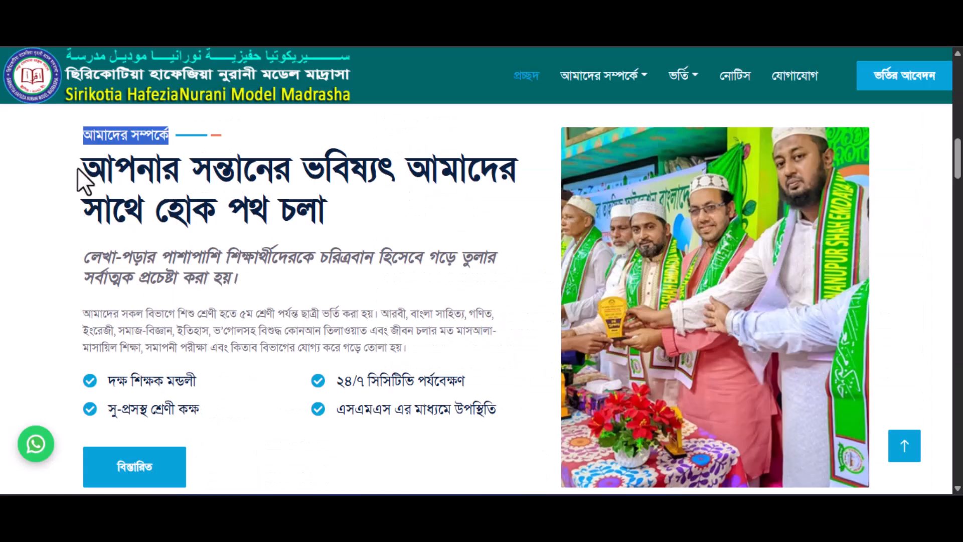
left_click_drag(80, 169, 354, 211)
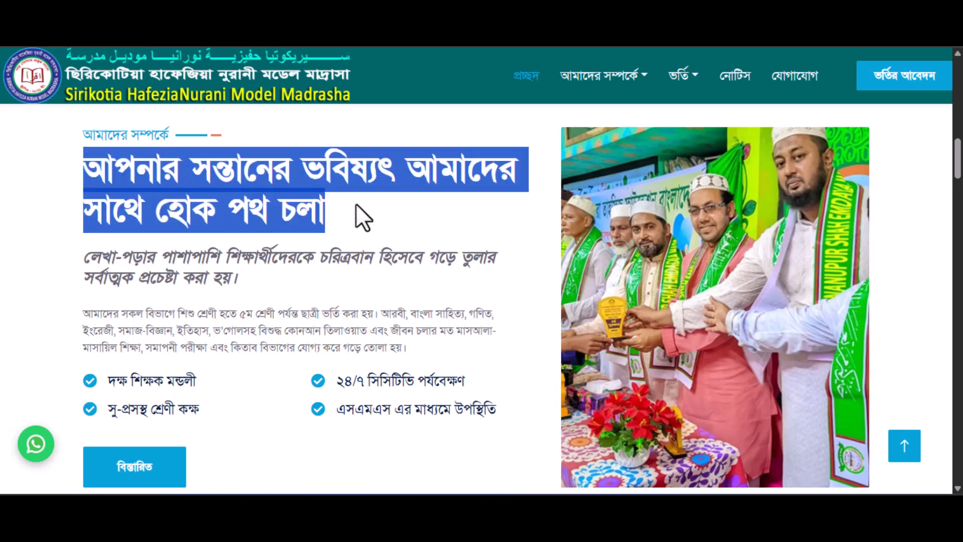
left_click_drag(74, 266, 87, 282)
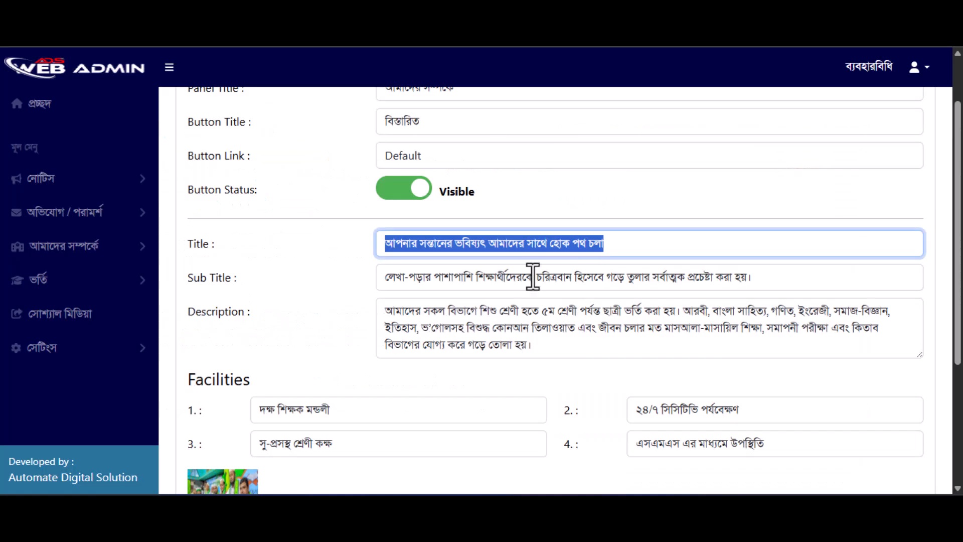
left_click(462, 286)
left_click_drag(396, 311, 480, 311)
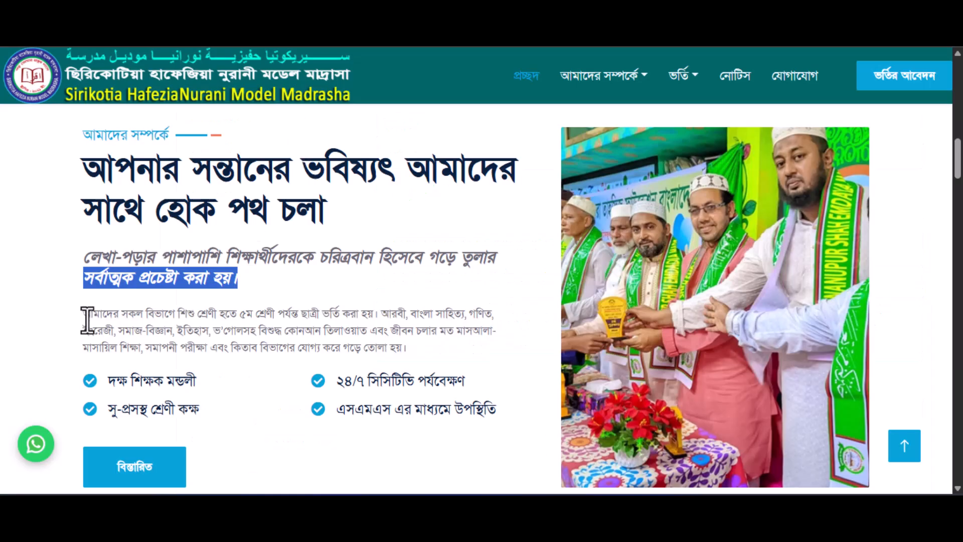
left_click_drag(82, 311, 440, 344)
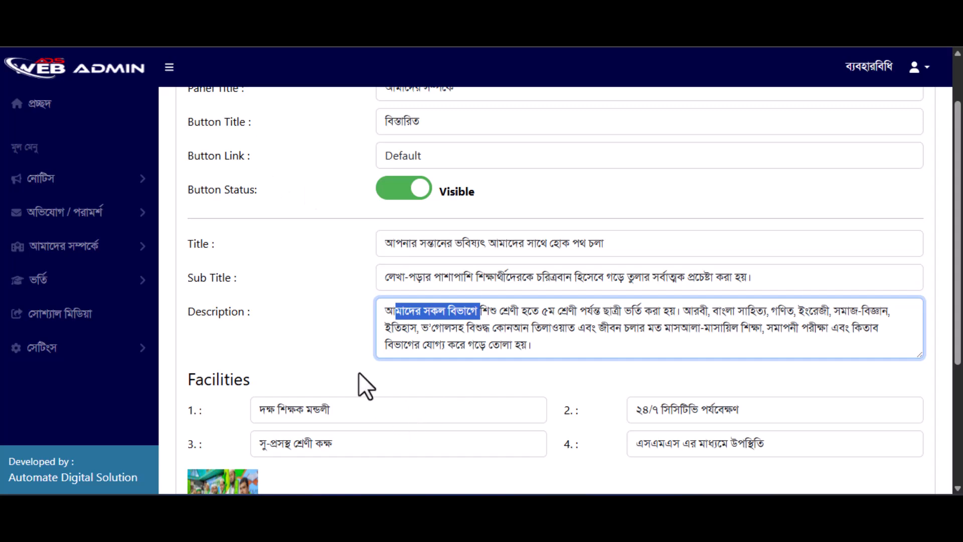
Step: Compare the four Facilities and the Prospectus Photo of প্রতিষ্ঠান সম্পর্কে with the facilities and photo on the public site
scroll(359, 372, "down", 3)
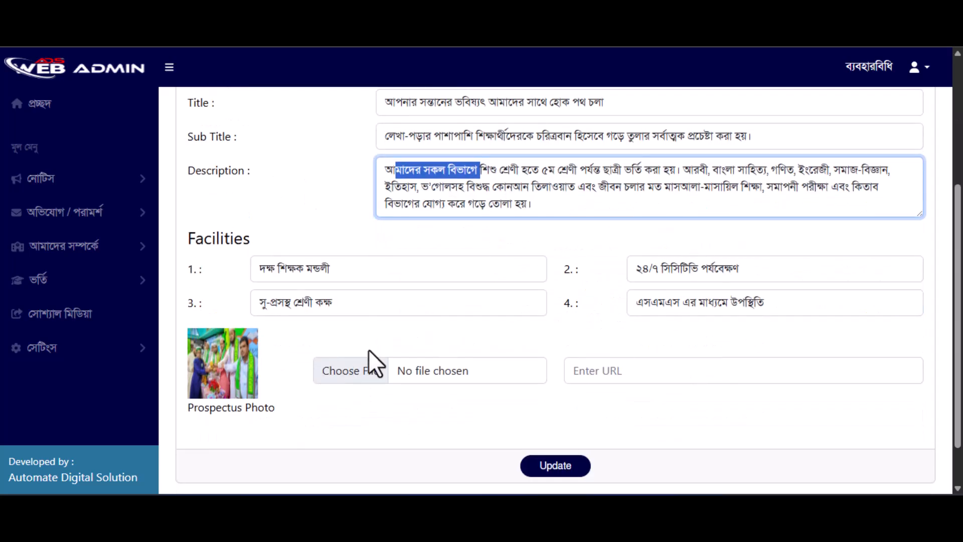
left_click(145, 31)
left_click_drag(109, 379, 121, 380)
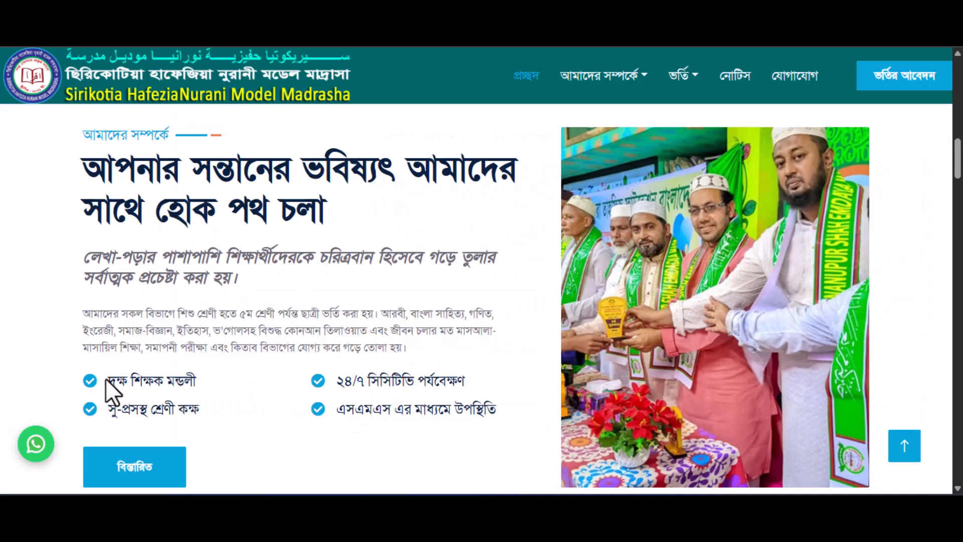
left_click_drag(382, 381, 417, 379)
left_click_drag(168, 412, 191, 411)
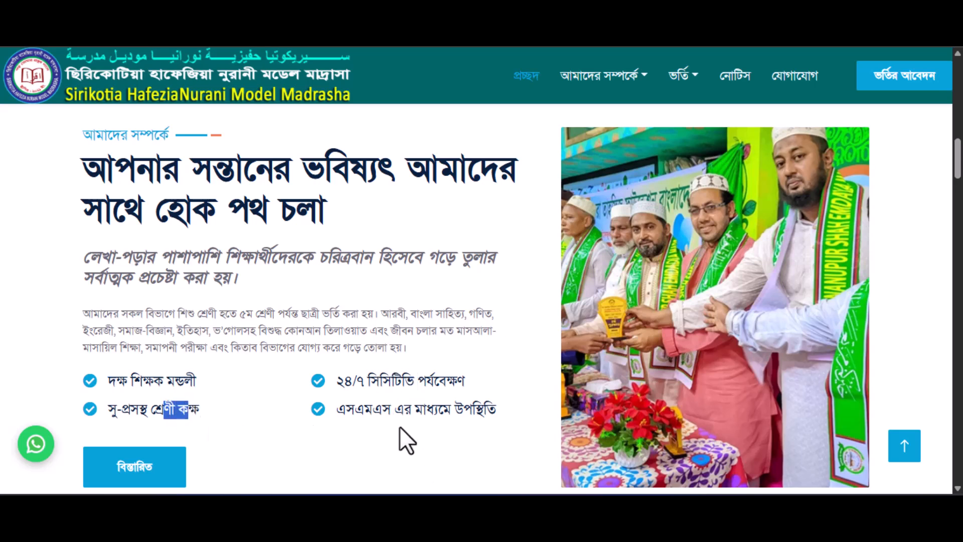
left_click_drag(372, 409, 405, 410)
left_click(55, 30)
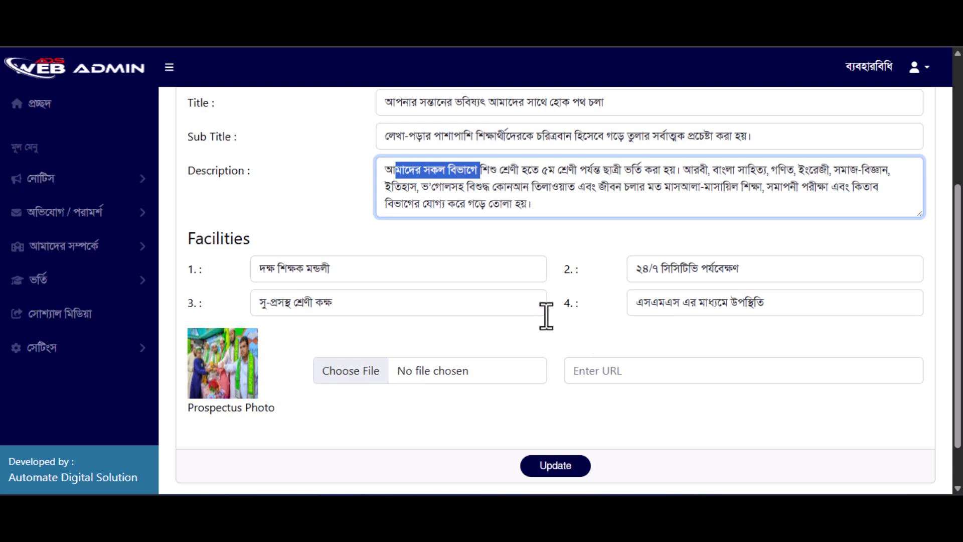
left_click(301, 29)
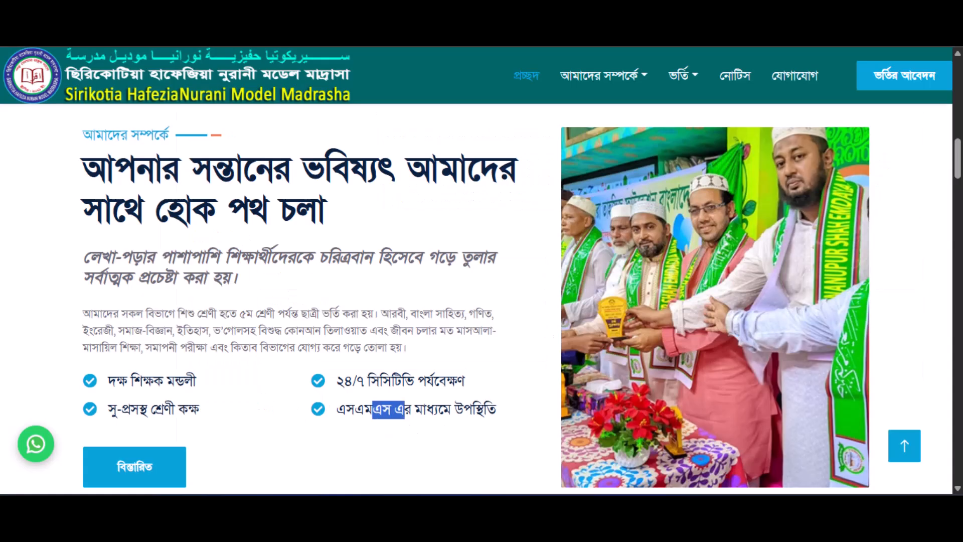
left_click(188, 30)
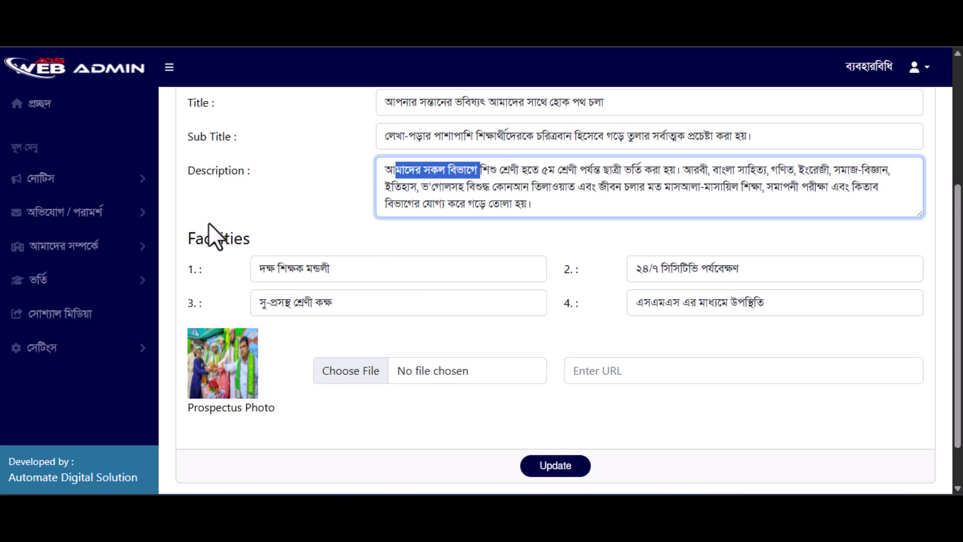
Step: Check the আমাদের সম্পর্কে items against the public site's list, and open the প্রতিষ্ঠান প্রধান সম্পর্কে settings page
left_click(109, 247)
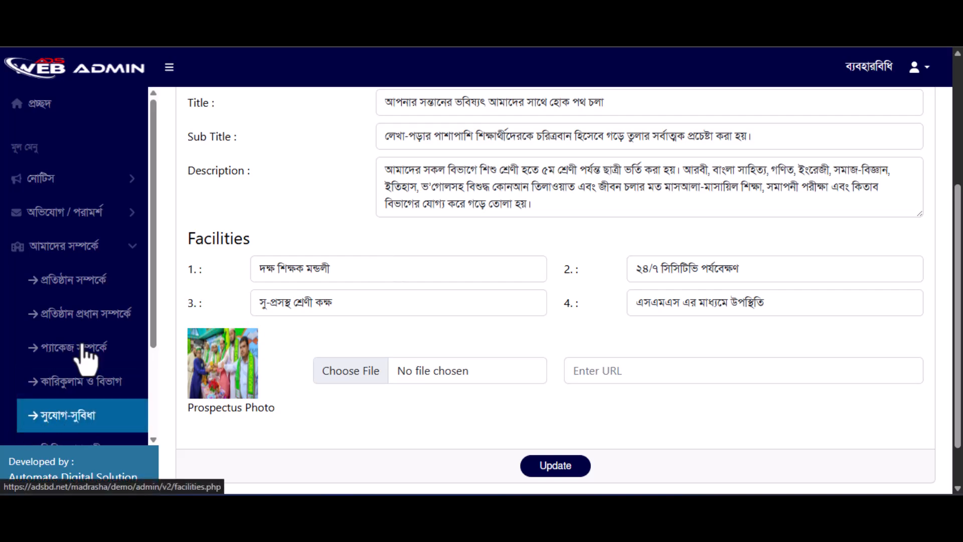
key("ctrl+Tab")
mouse_move(616, 88)
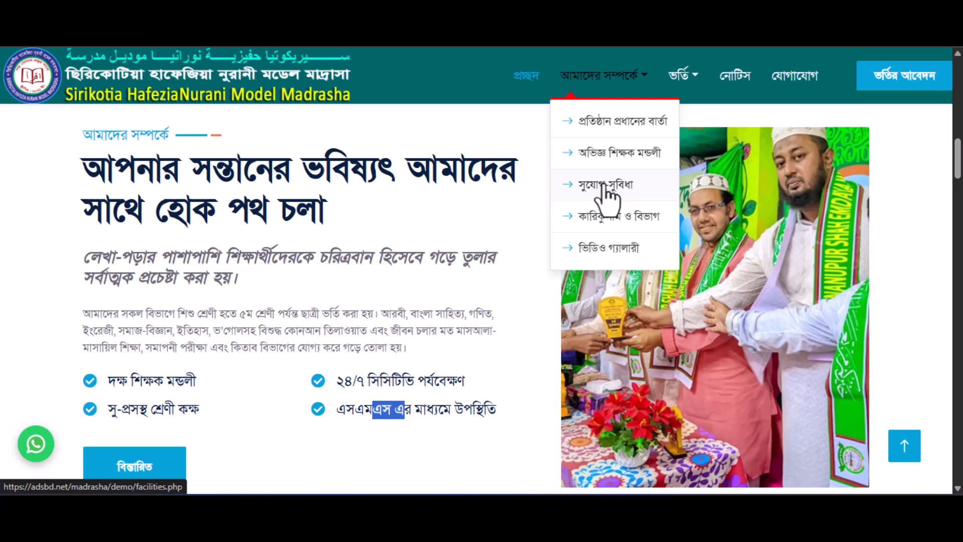
key("ctrl+Tab")
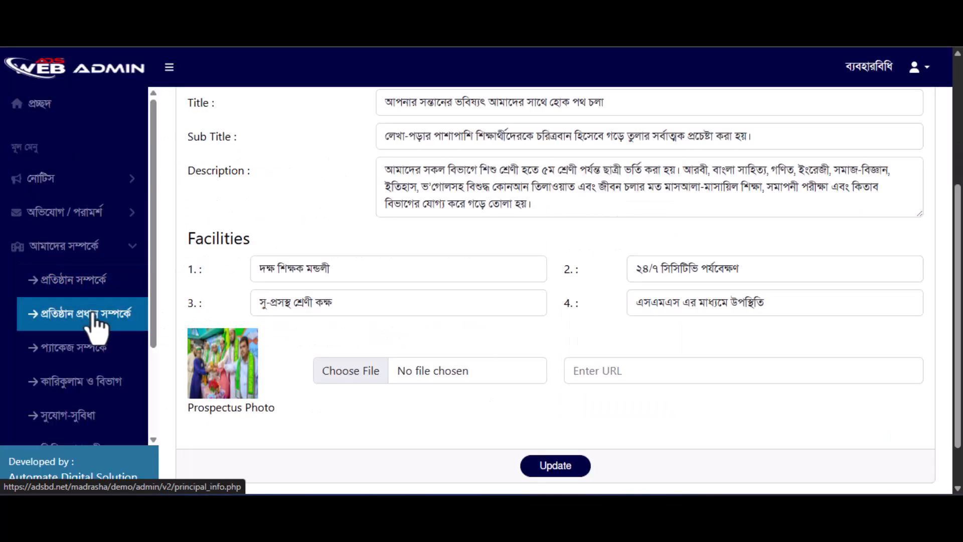
left_click(93, 315)
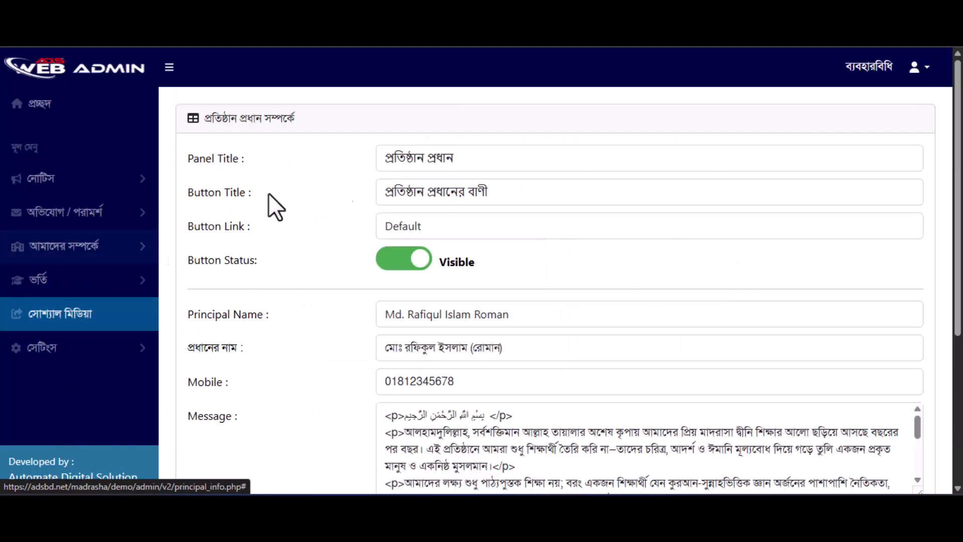
Step: Compare the Panel Title, Button Title and Button Link of প্রতিষ্ঠান প্রধান সম্পর্কে with the public home page's প্রতিষ্ঠান প্রধান panel
key("ctrl+Tab")
scroll(682, 170, "up", 10)
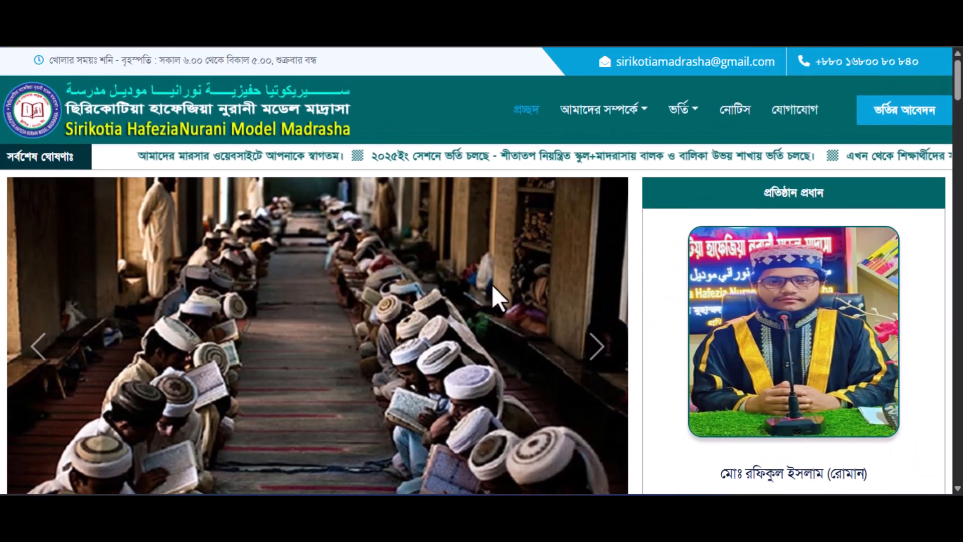
scroll(789, 185, "down", 2)
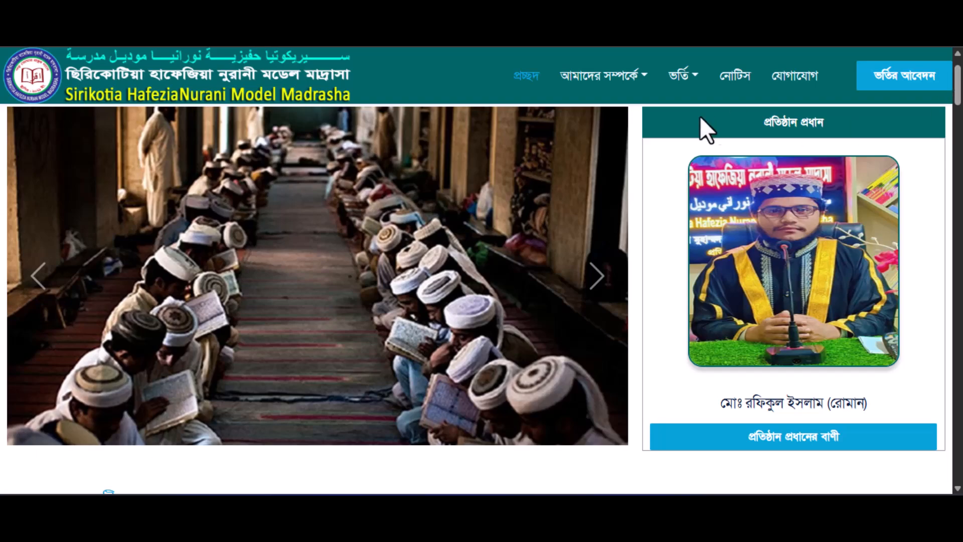
key("ctrl+Tab")
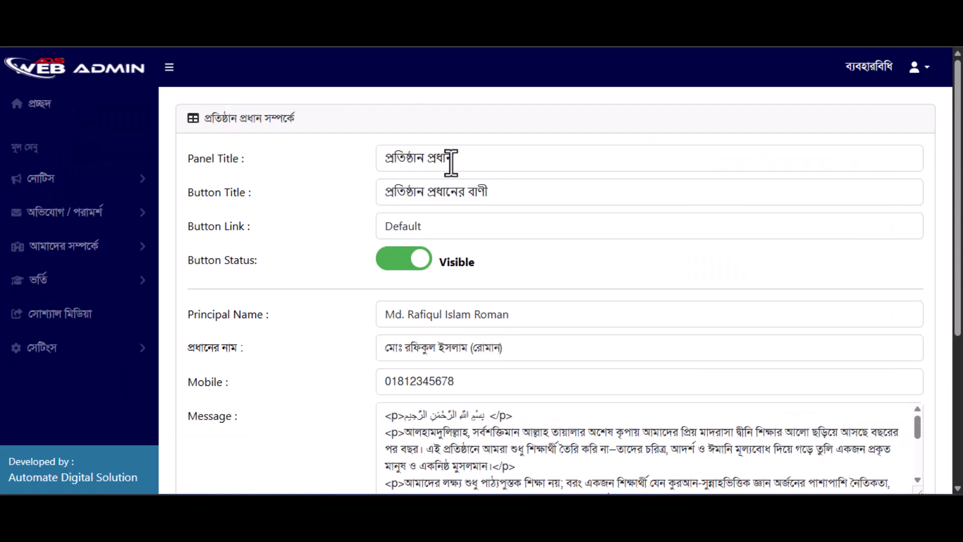
left_click(445, 161)
key("ctrl+a")
key("ctrl+Tab")
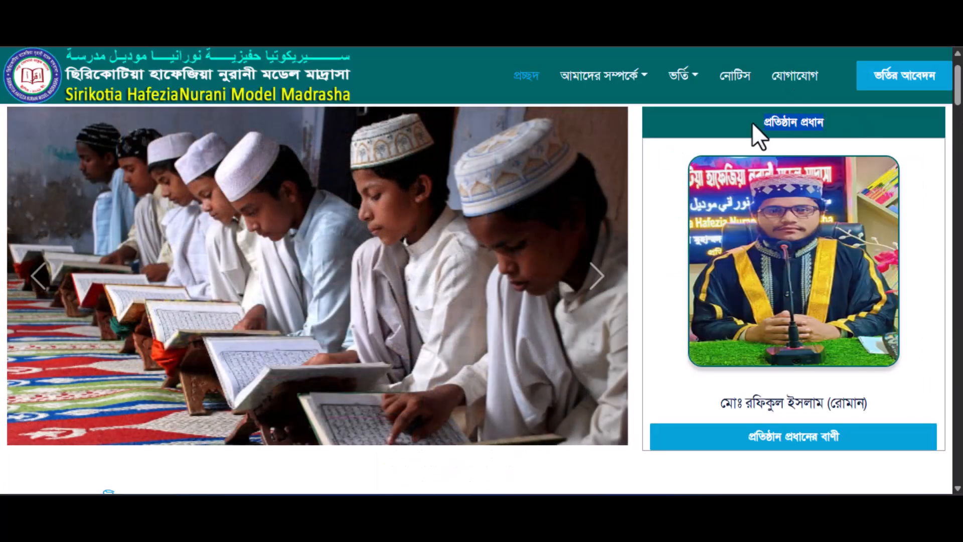
key("ctrl+Tab")
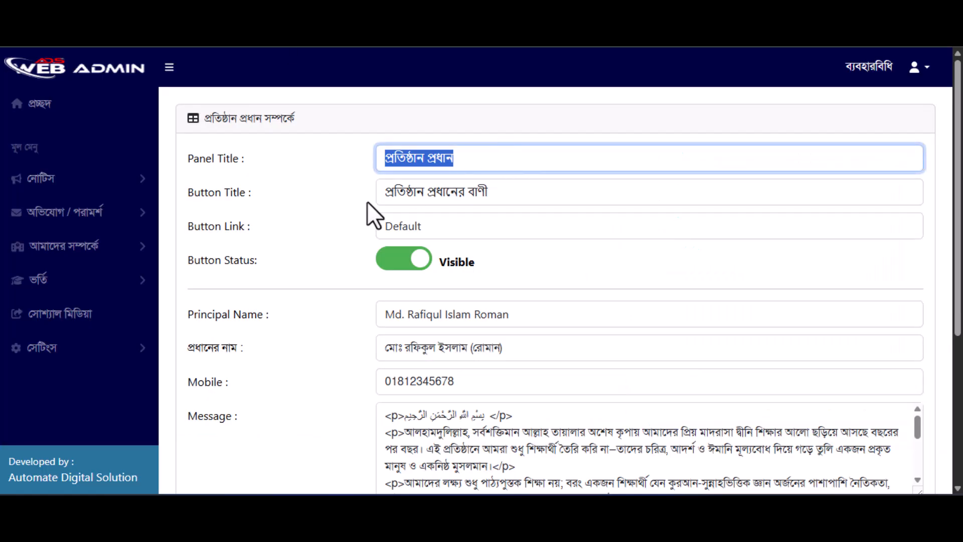
left_click_drag(387, 193, 501, 185)
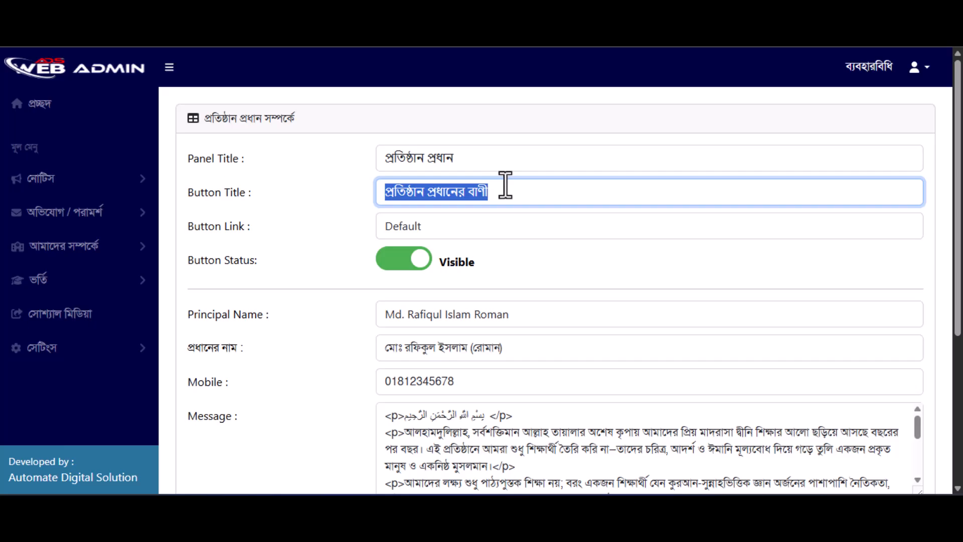
key("ctrl+Tab")
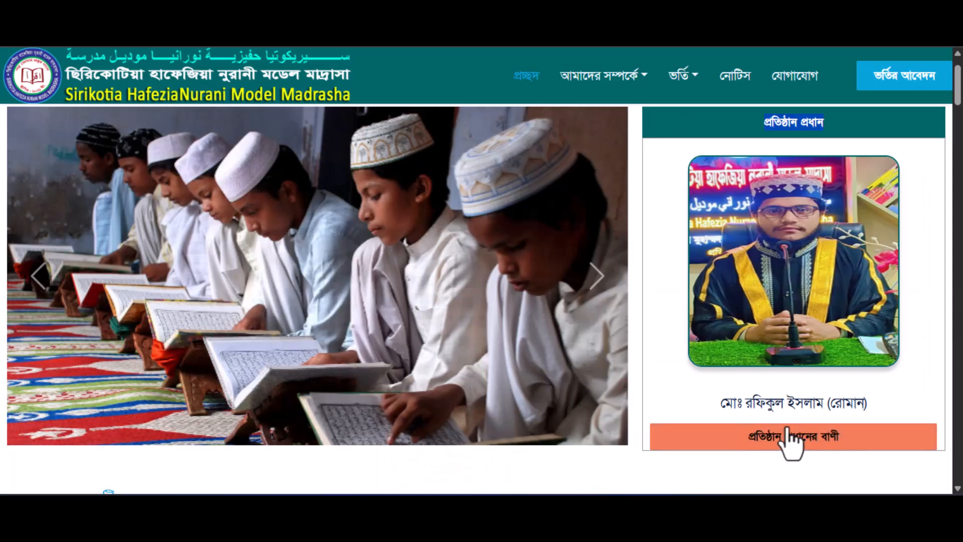
key("ctrl+Tab")
left_click(421, 233)
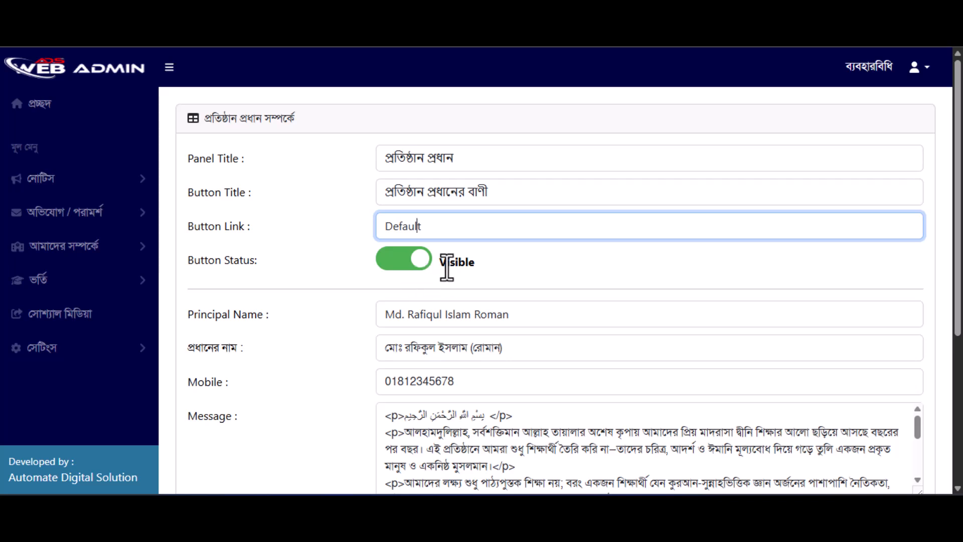
Step: Examine the principal's English and Bengali name, Mobile, full Message and Principal Photo fields in the প্রতিষ্ঠান প্রধান সম্পর্কে form
left_click(424, 318)
left_click(400, 348)
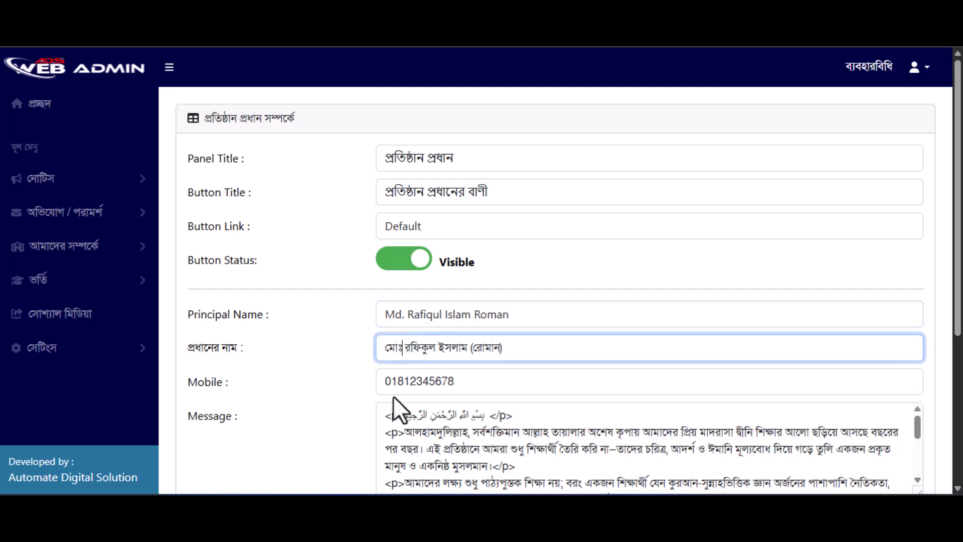
scroll(395, 394, "down", 1)
double_click(439, 310)
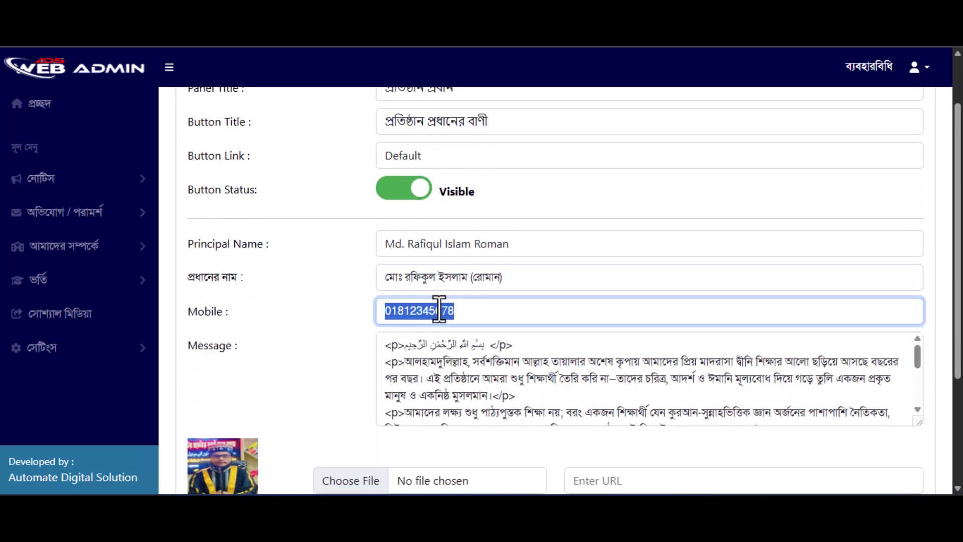
scroll(411, 369, "down", 5)
scroll(408, 369, "up", 5)
left_click_drag(395, 346, 701, 418)
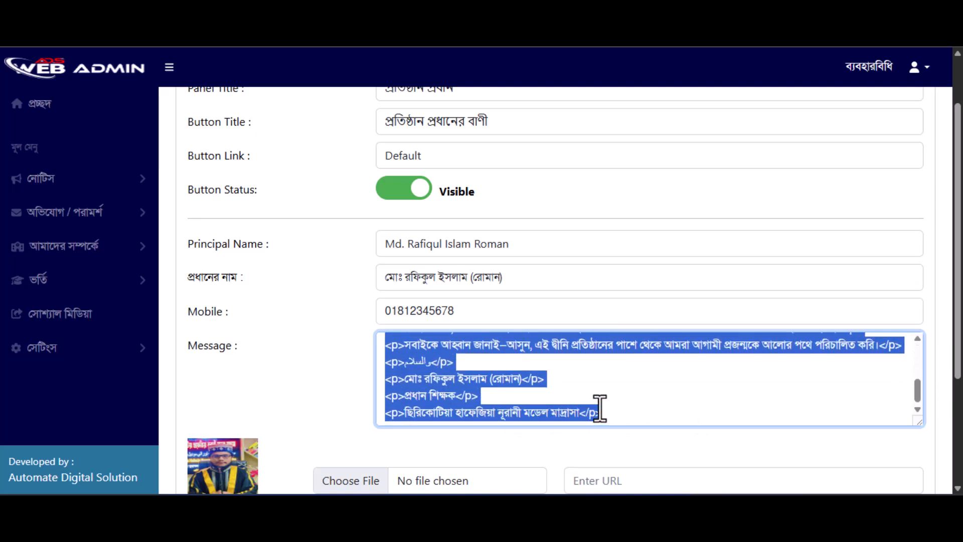
scroll(596, 381, "down", 2)
left_click(541, 333)
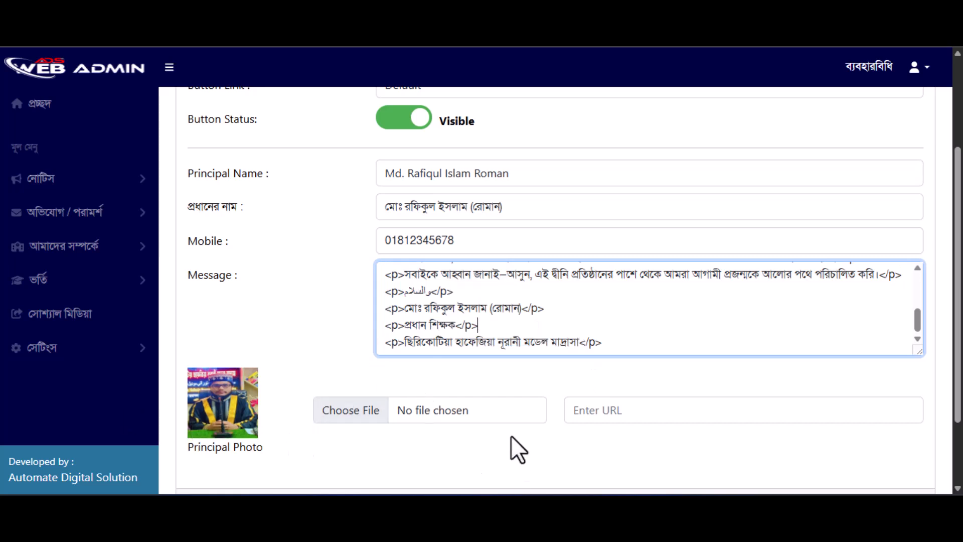
Step: Find the খাবারের প্যাকেজ সমূহ section on the public home page and open the প্যাকেজ সম্পর্কে page in the admin panel
left_click(75, 245)
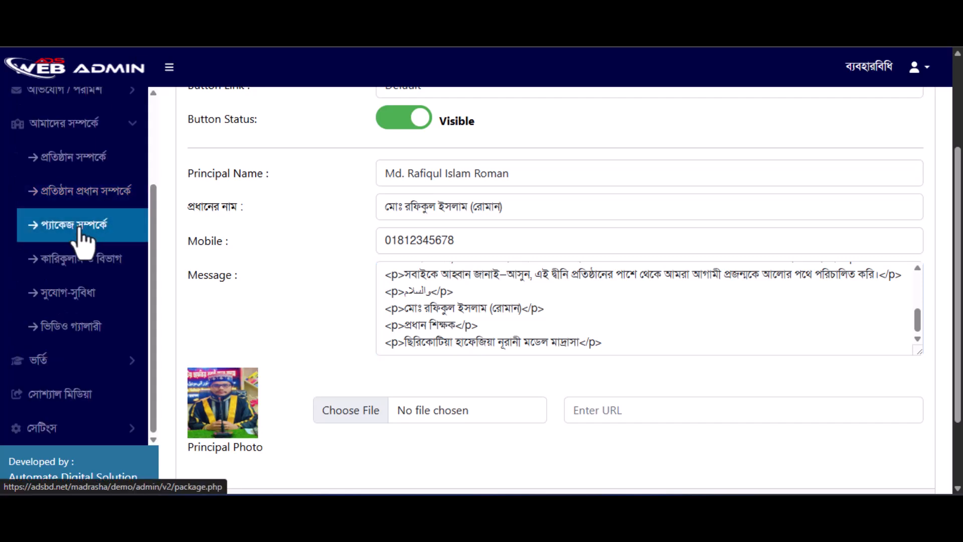
left_click(139, 55)
scroll(726, 150, "down", 10)
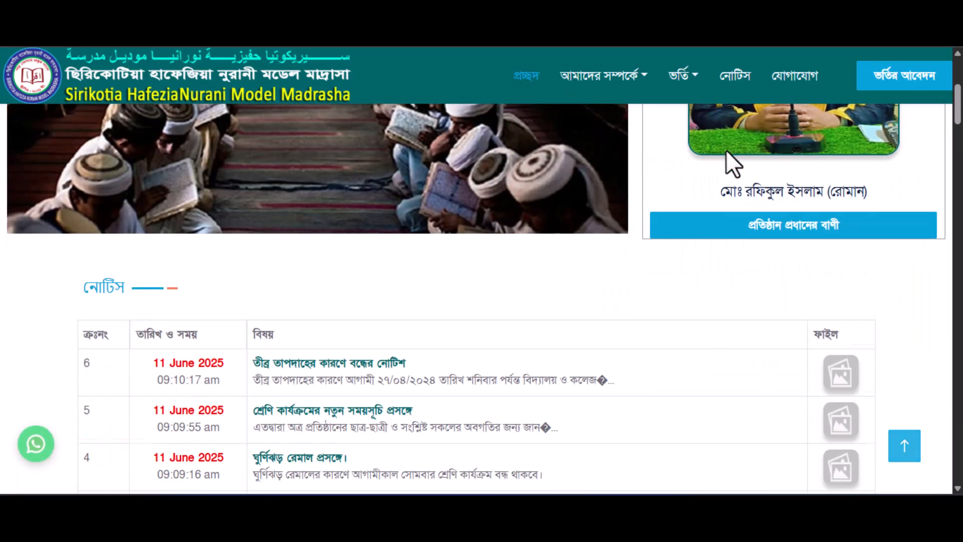
scroll(726, 149, "down", 10)
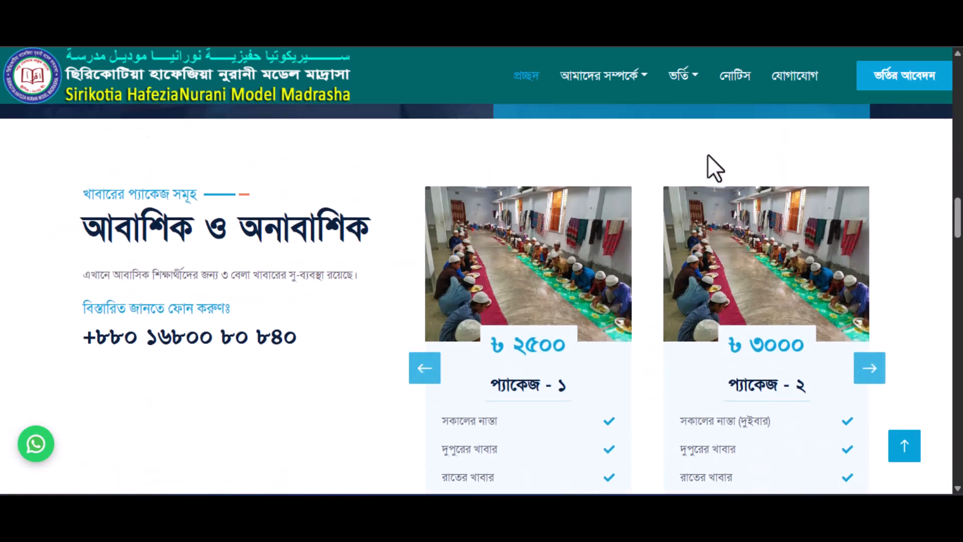
left_click_drag(83, 121, 836, 327)
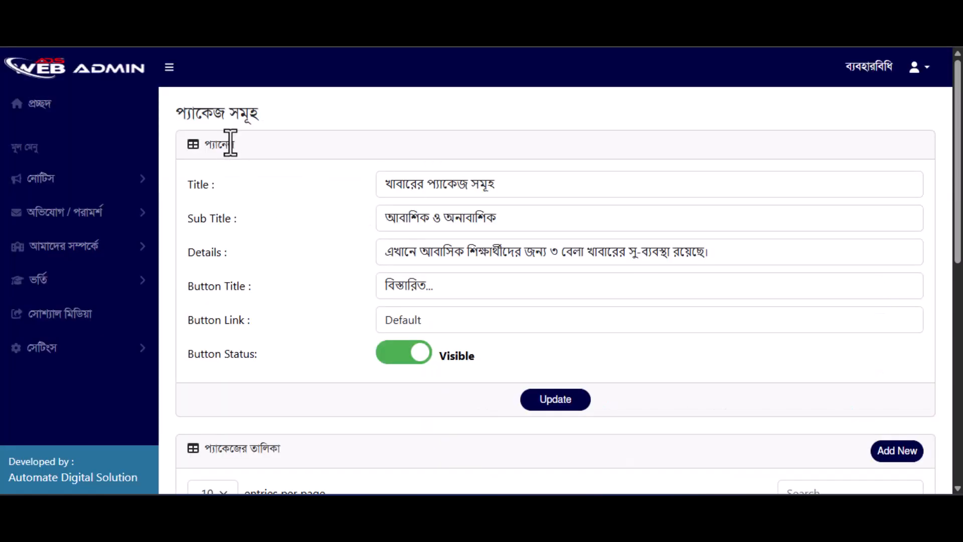
Step: Compare the প্যানেল settings and প্যাকেজের তালিকা of প্যাকেজ সমূহ with the food package text and cards on the public site
left_click_drag(201, 142, 275, 144)
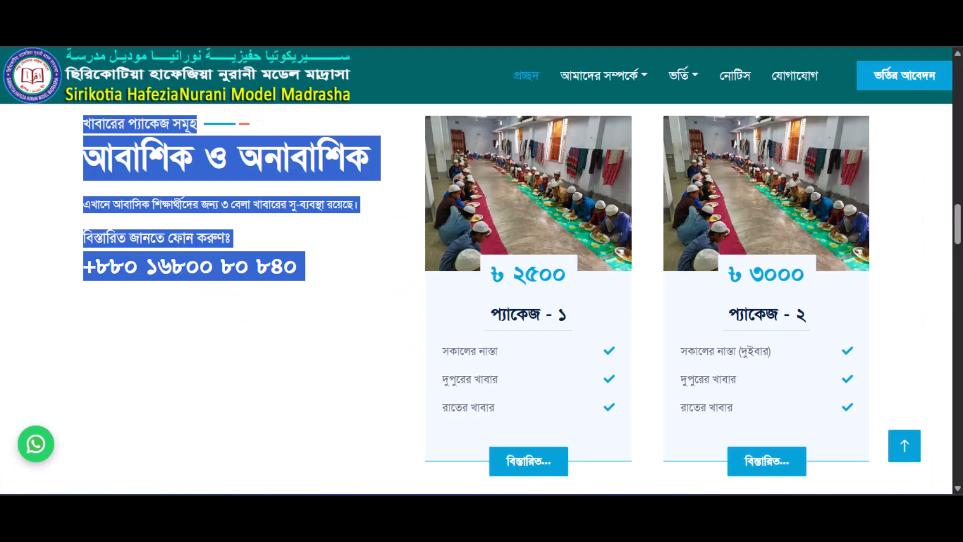
left_click(173, 181)
left_click_drag(73, 117, 306, 255)
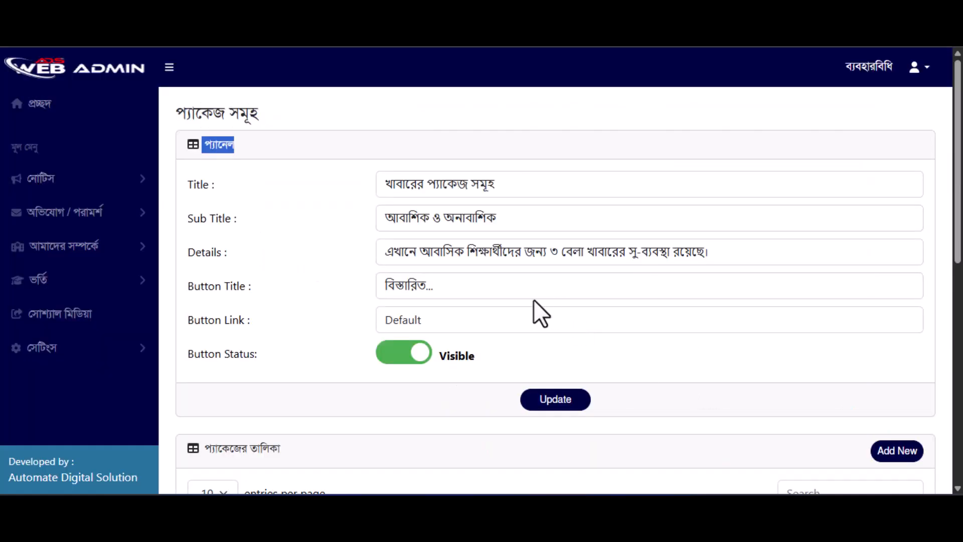
scroll(534, 300, "down", 4)
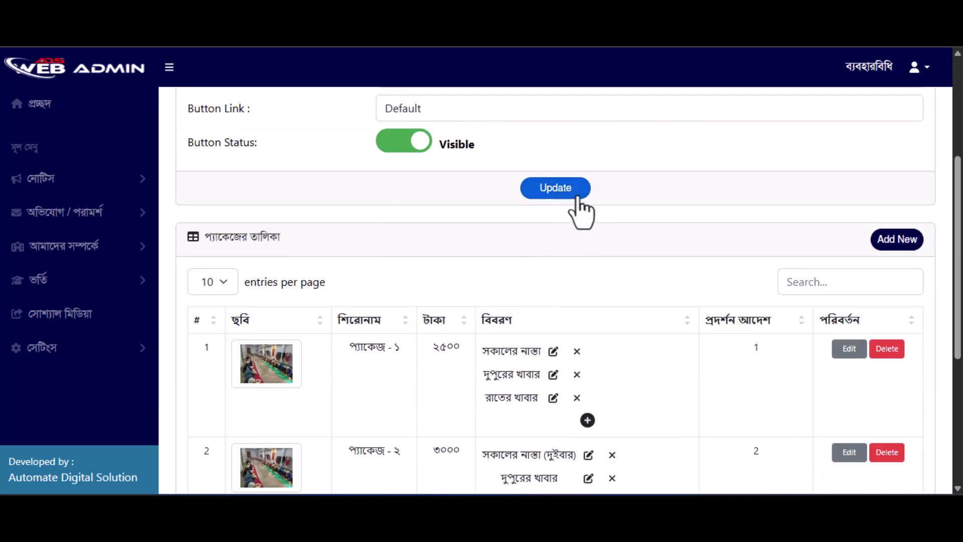
left_click_drag(285, 237, 213, 242)
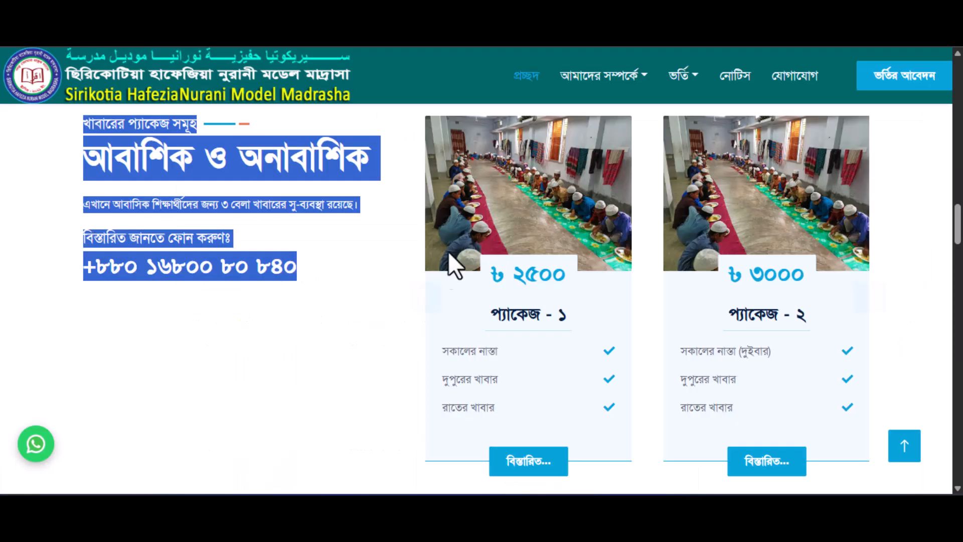
Step: Browse the food package cards in the খাবারের প্যাকেজ সমূহ section of the public home page
left_click(380, 264)
left_click(871, 299)
left_click(872, 297)
left_click(872, 297)
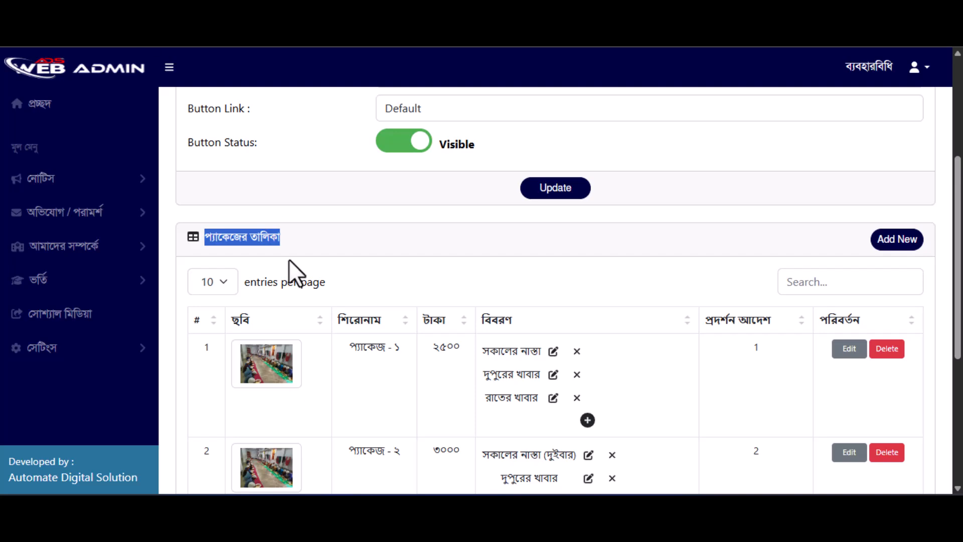
Step: Review the Add New Form for the প্যাকেজের তালিকা in the admin panel and close it without saving
scroll(300, 274, "down", 3)
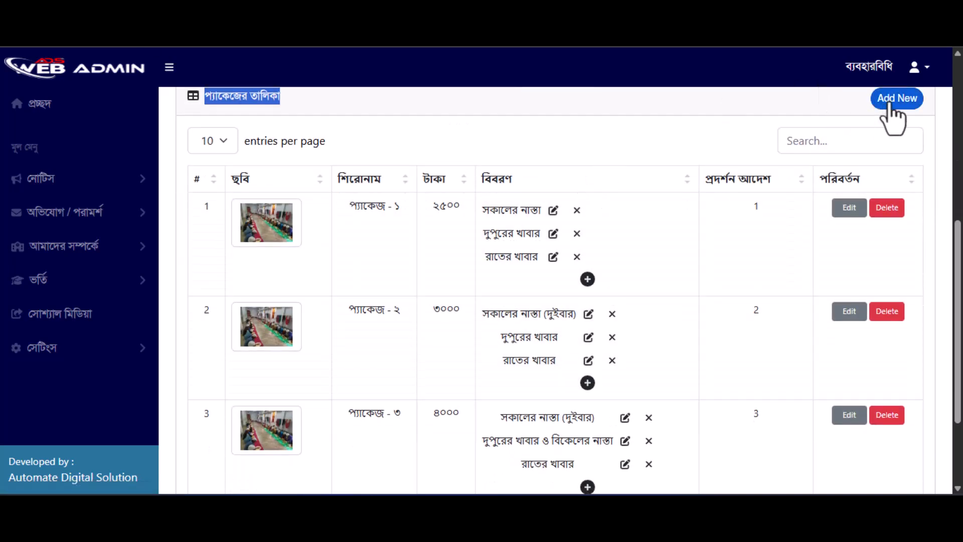
left_click(890, 100)
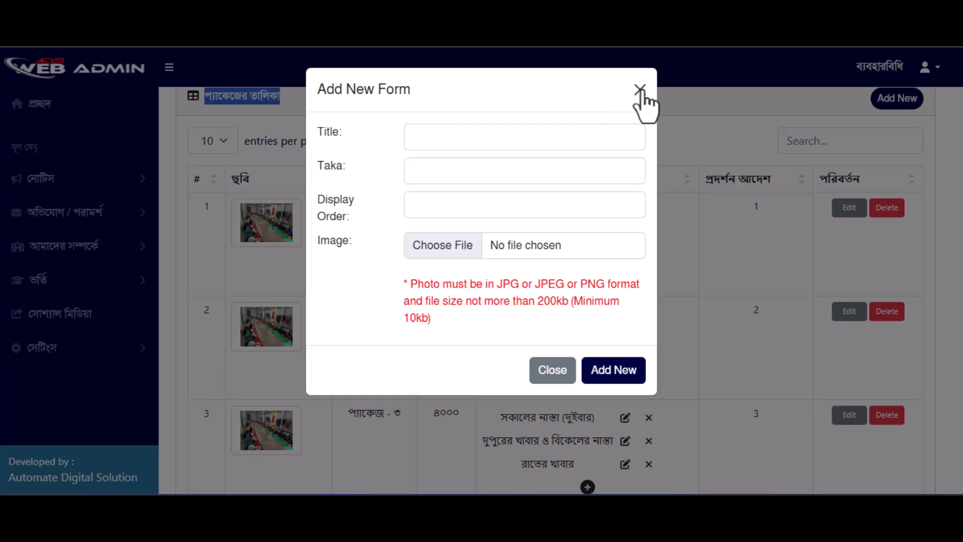
left_click(512, 131)
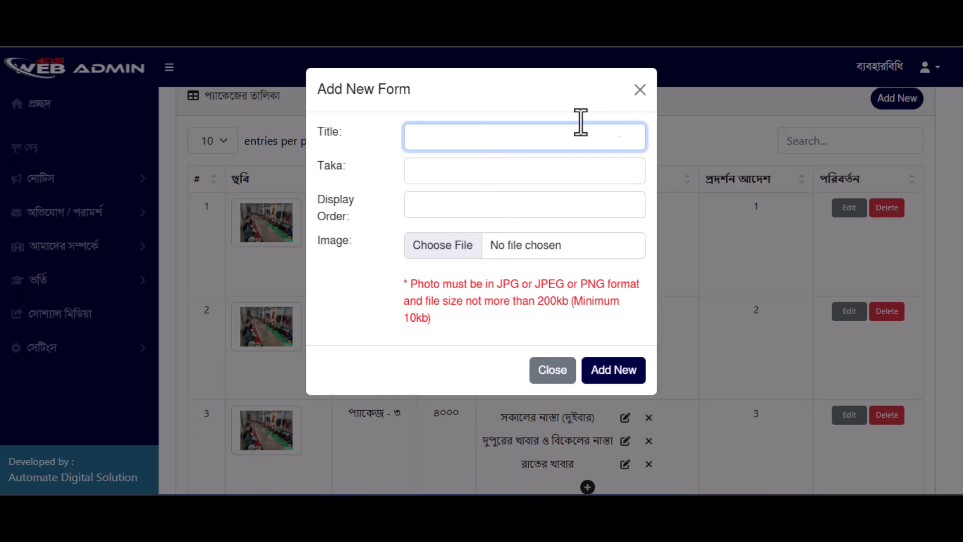
left_click(639, 90)
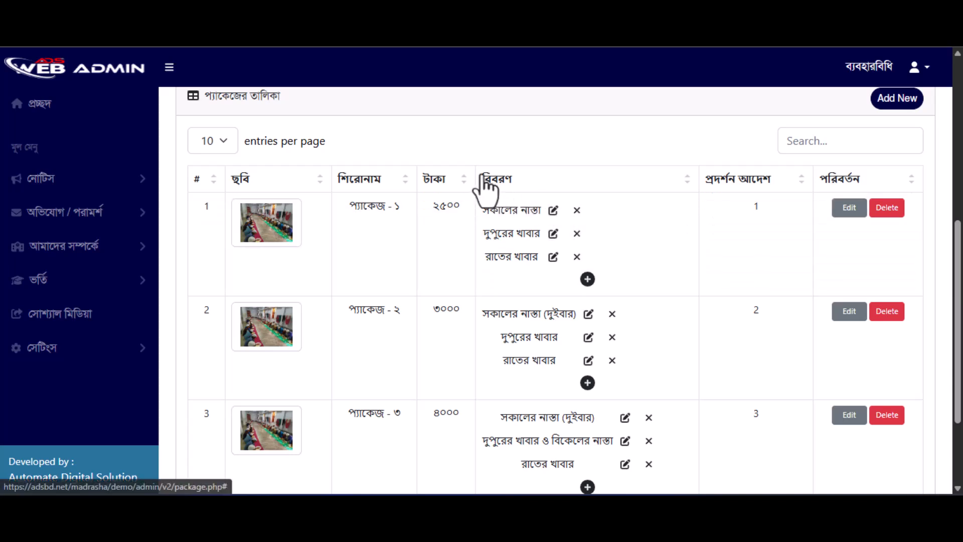
Step: Review the add, delete and edit options for the meal items under প্যাকেজ - ১, dismissing each without changes
left_click(587, 280)
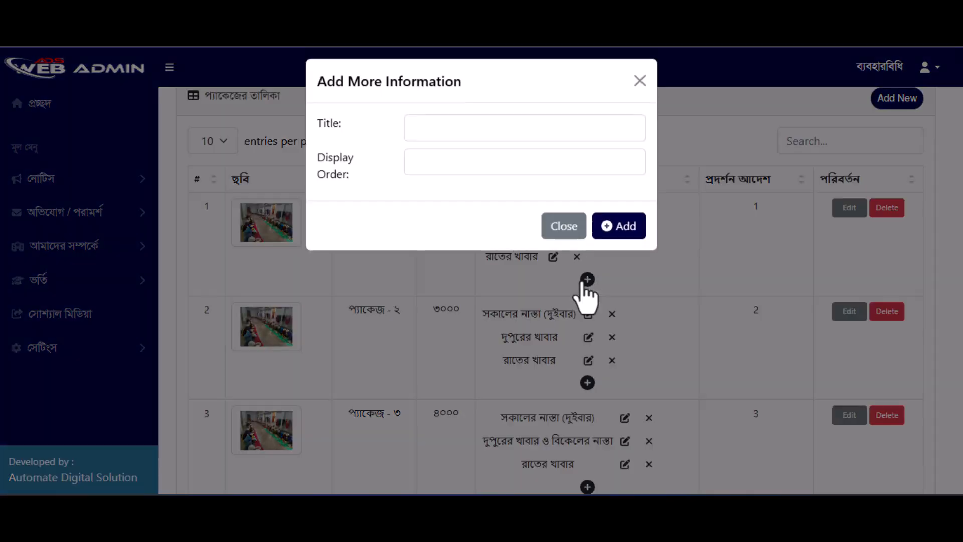
left_click(559, 238)
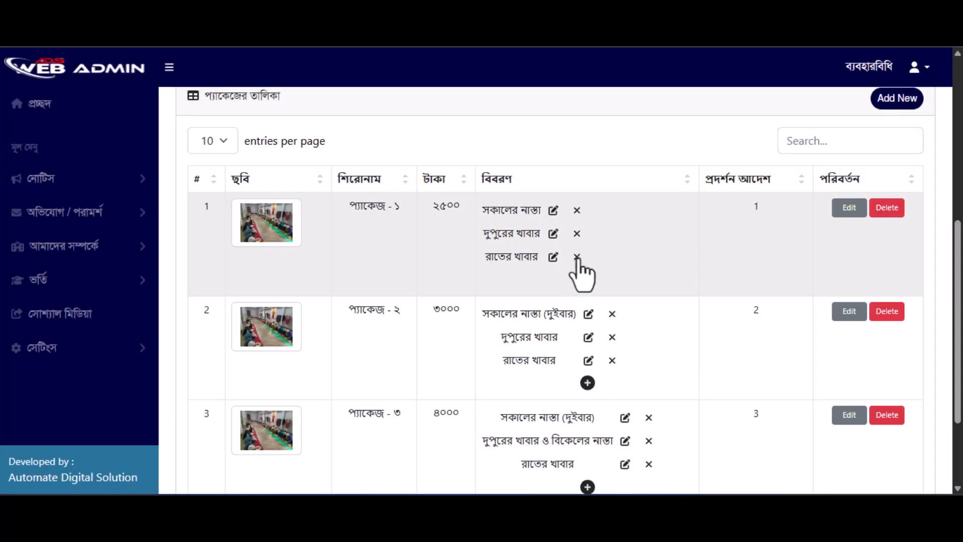
left_click(576, 257)
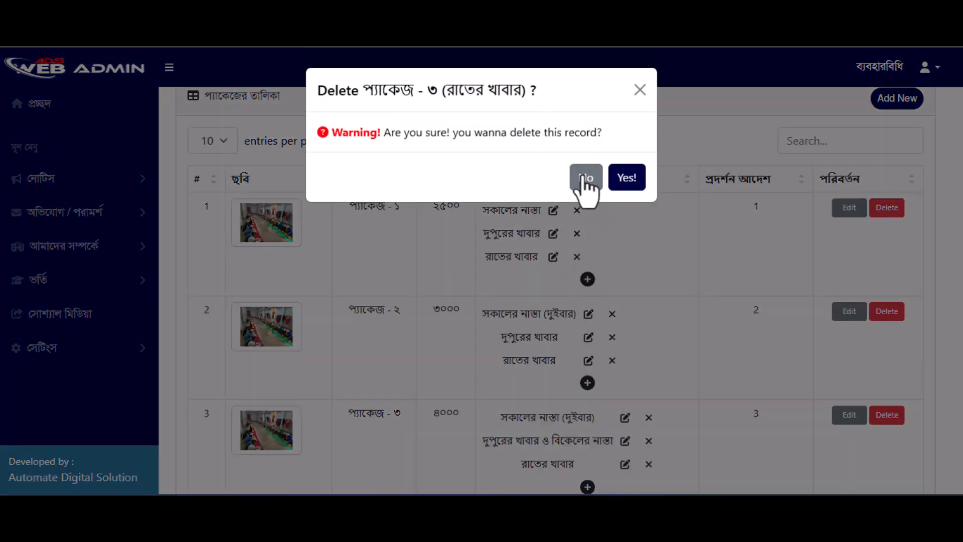
left_click(582, 178)
left_click(553, 257)
left_click(561, 230)
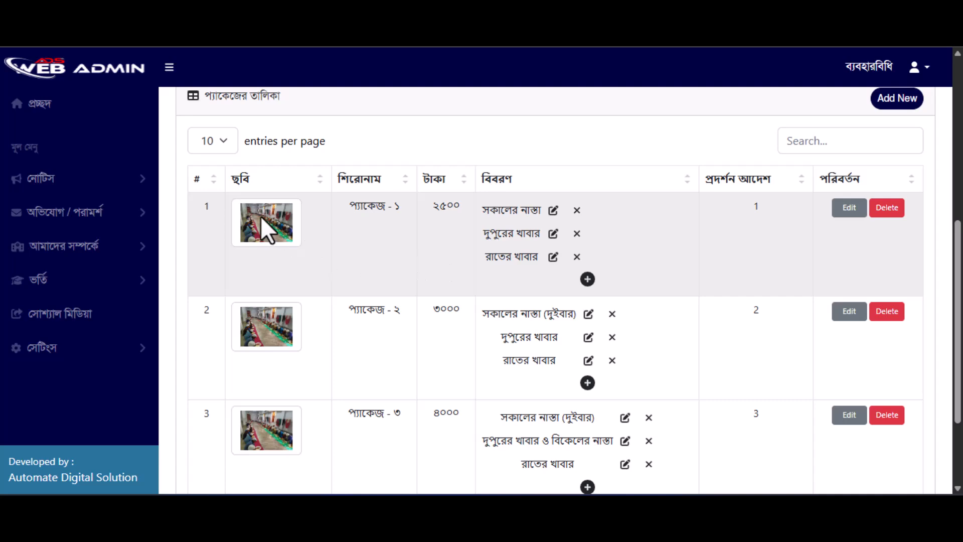
Step: Review the Title, Taka, Display Order and Image fields in the update form of প্যাকেজ - ১, then close it
left_click_drag(345, 206, 405, 203)
left_click(431, 206)
left_click(848, 207)
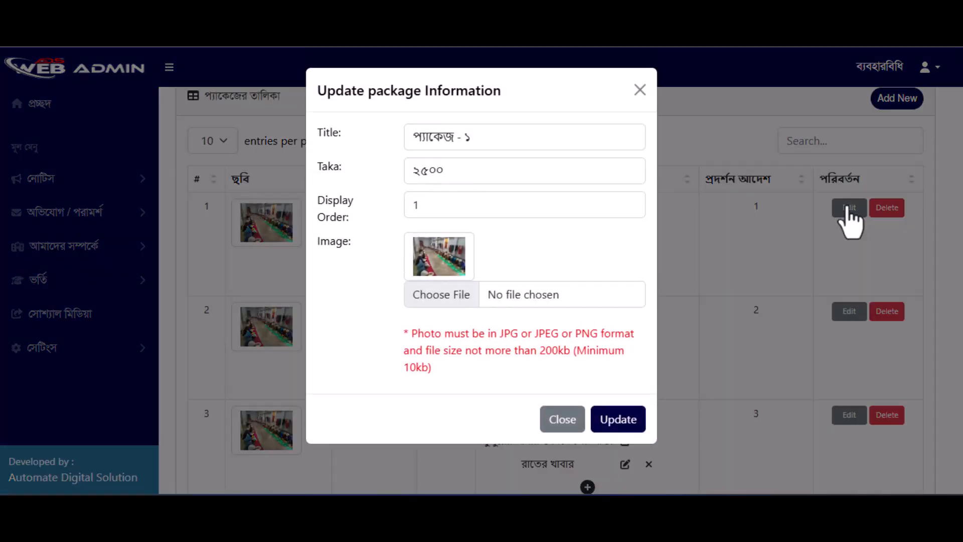
left_click(470, 168)
left_click(442, 209)
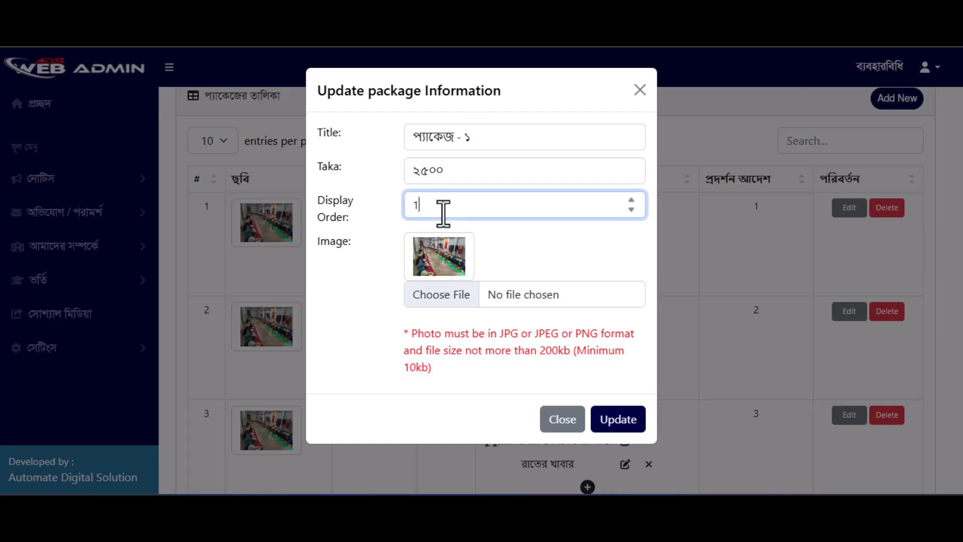
left_click(638, 91)
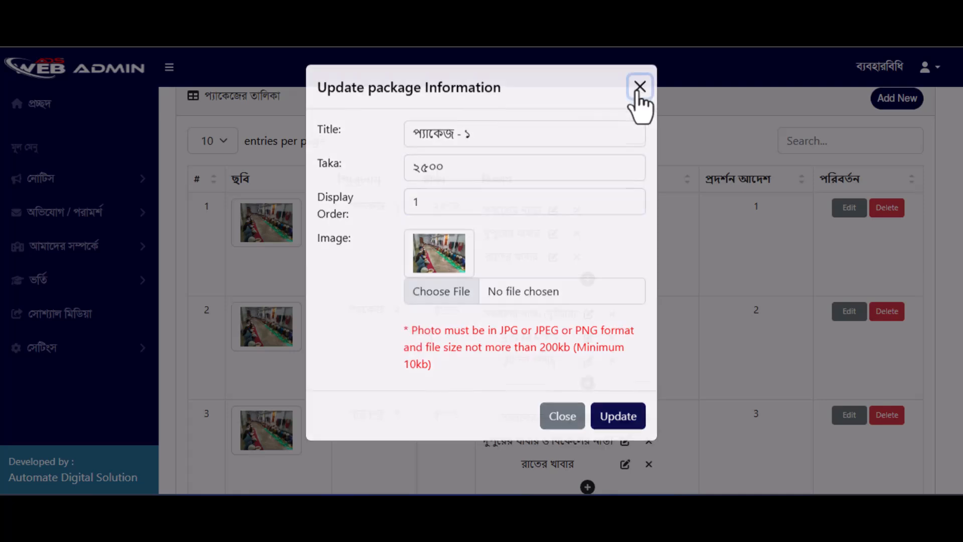
Step: Open the কারিকুলাম ও বিভাগ page in the admin panel and find the matching আমাদের বিভাগ সমূহ section on the public home page
left_click(140, 246)
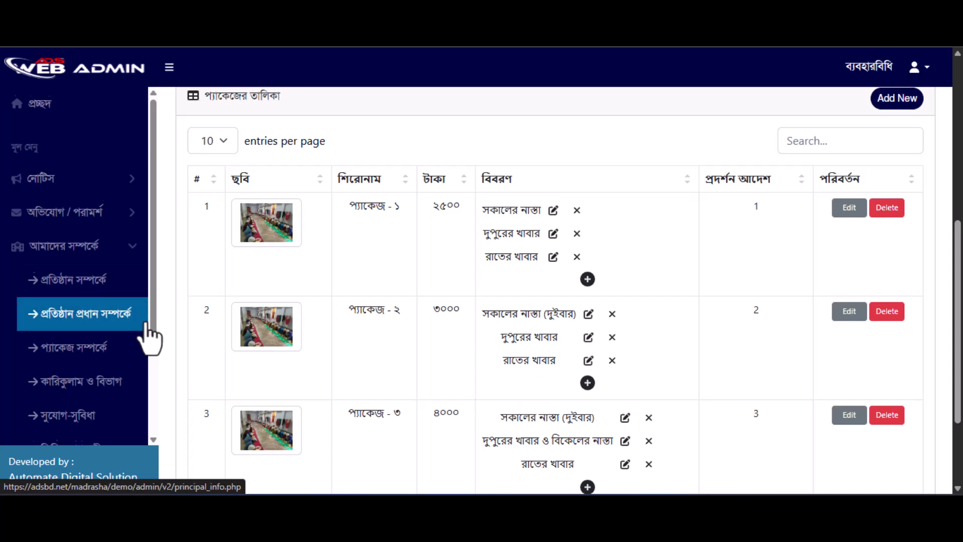
scroll(146, 323, "down", 1)
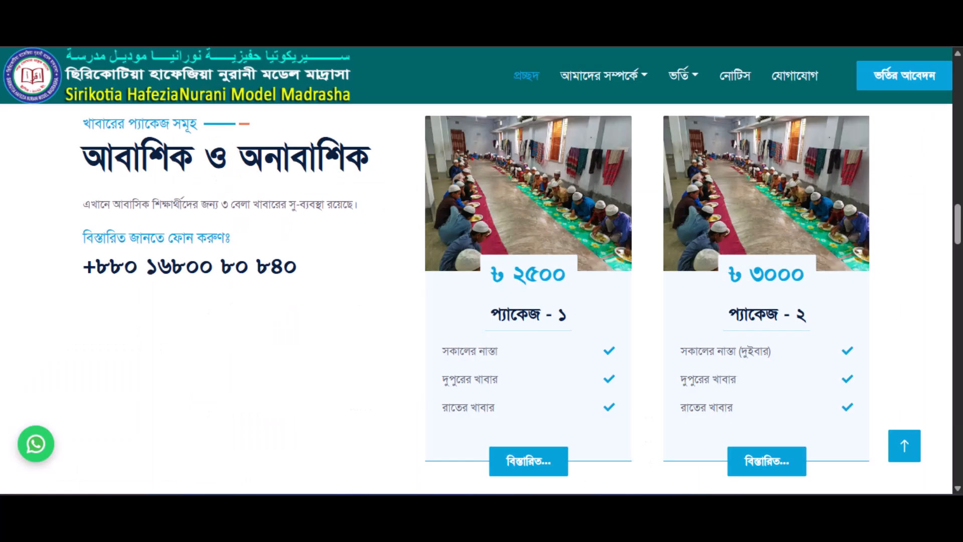
scroll(573, 287, "up", 6)
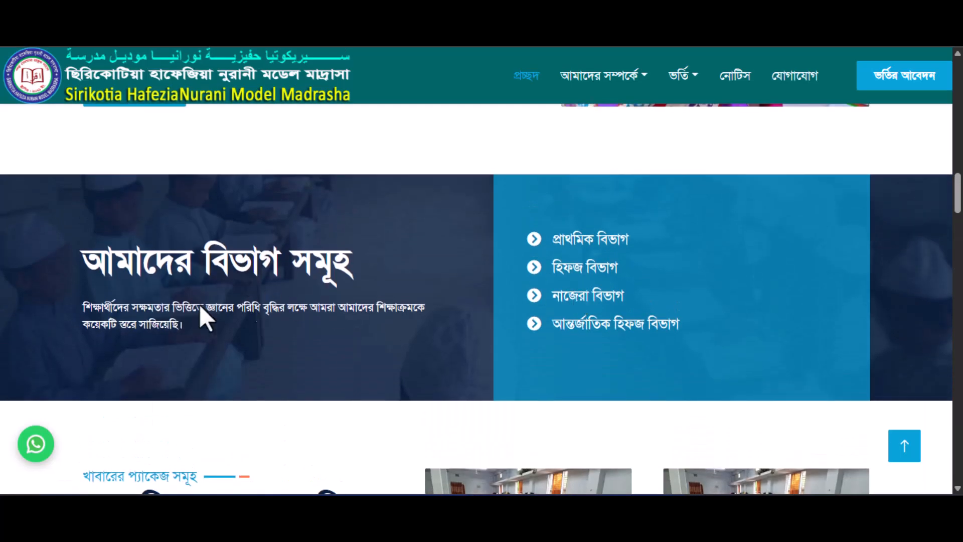
left_click_drag(75, 266, 342, 259)
mouse_move(616, 80)
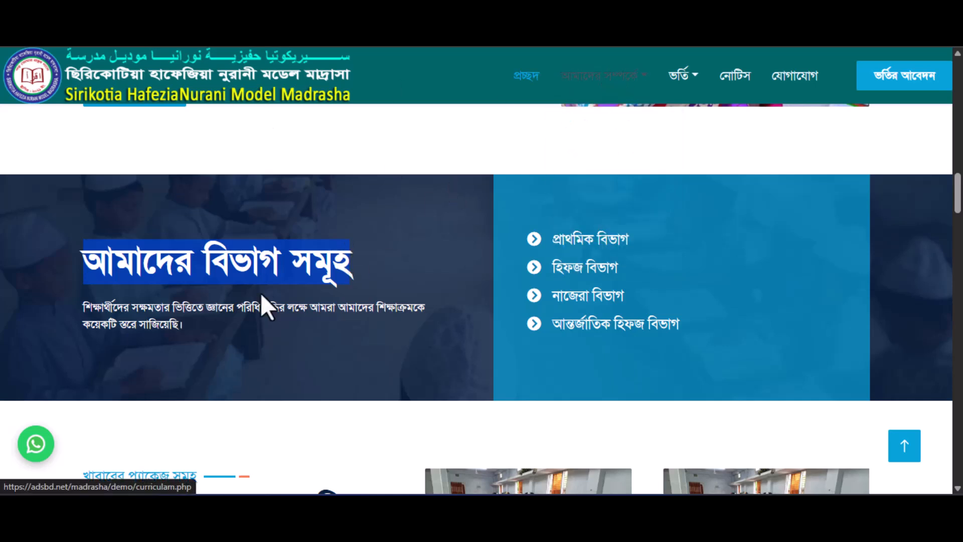
left_click_drag(71, 221, 252, 273)
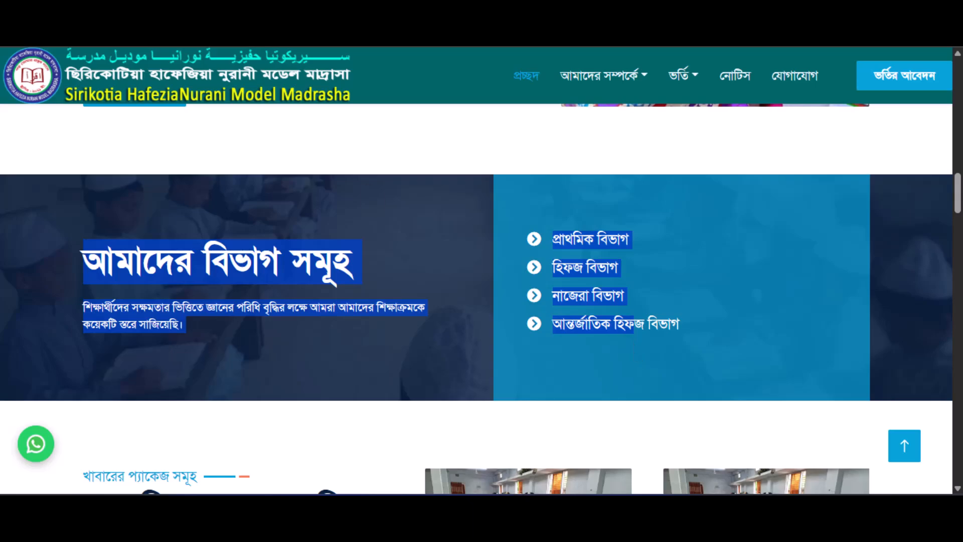
left_click(270, 11)
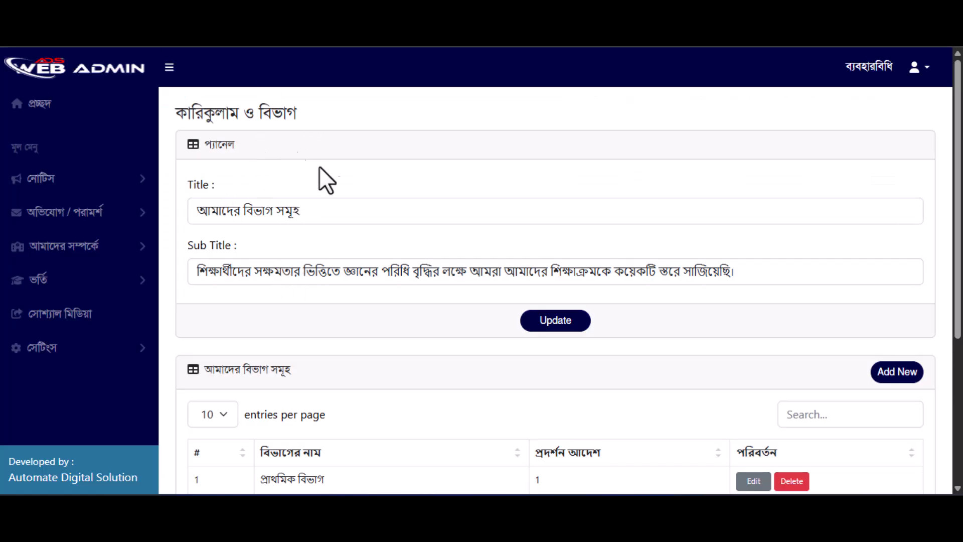
Step: Compare the Title, Sub Title and department list of কারিকুলাম ও বিভাগ with the আমাদের বিভাগ সমূহ section on the public site
scroll(347, 180, "down", 2)
scroll(346, 189, "up", 2)
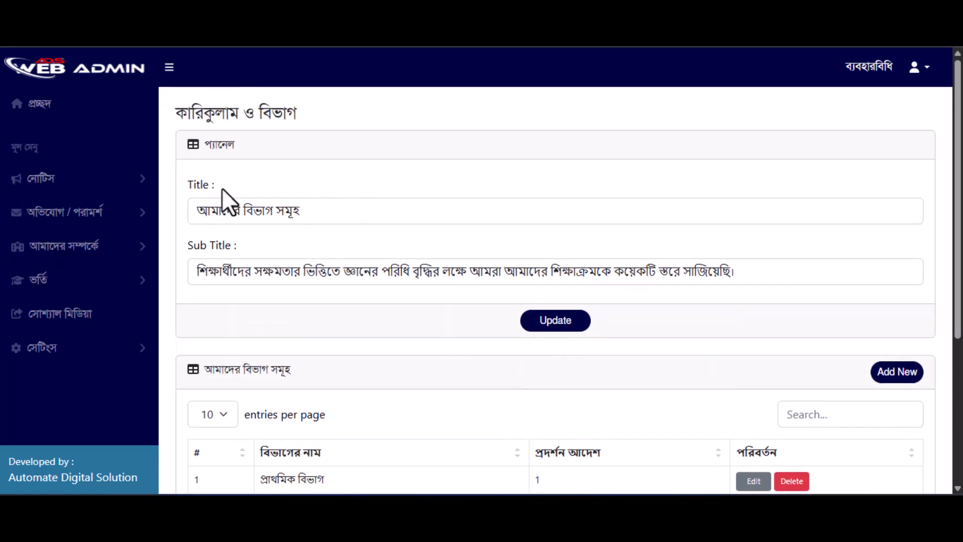
double_click(211, 208)
left_click(222, 271)
scroll(429, 290, "down", 3)
left_click_drag(223, 238, 319, 237)
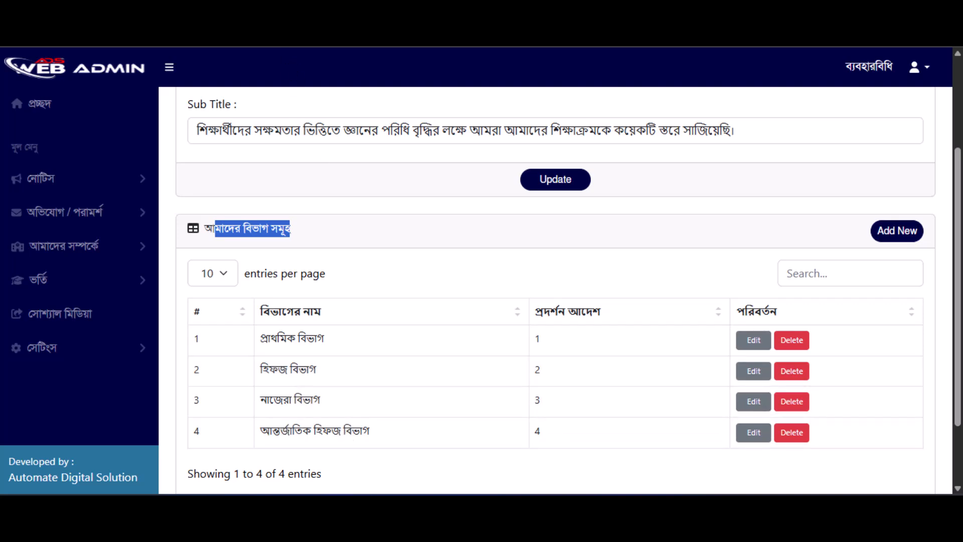
key("ctrl+Tab")
left_click(610, 335)
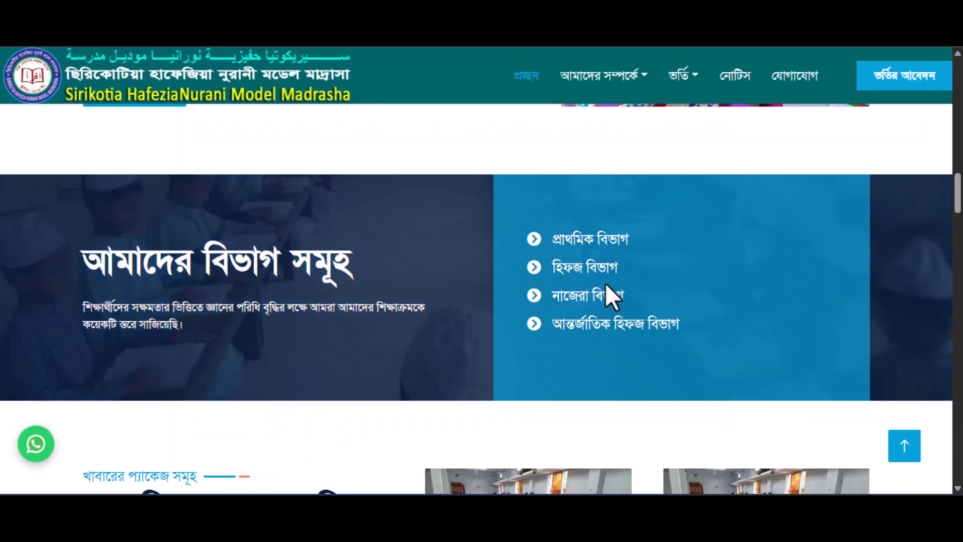
key("ctrl+Tab")
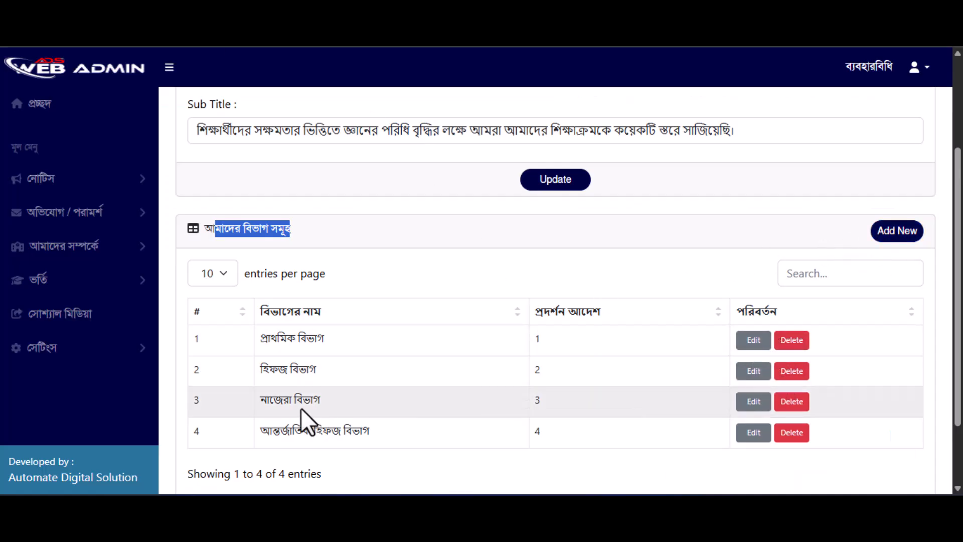
Step: Open the সুযোগ-সুবিধা page in the admin panel and examine the titles of its computer lab and library entries
left_click(116, 258)
scroll(127, 338, "down", 2)
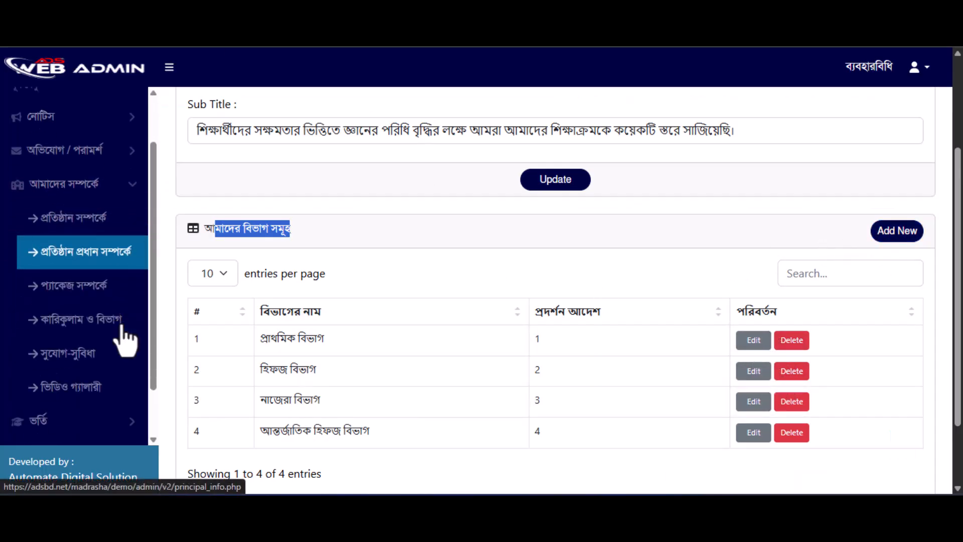
left_click(73, 345)
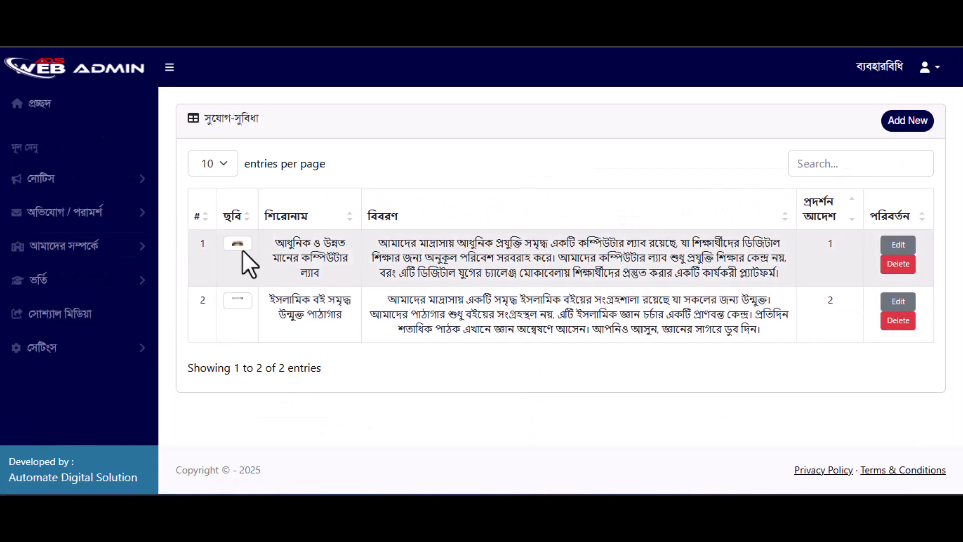
left_click_drag(284, 249, 325, 268)
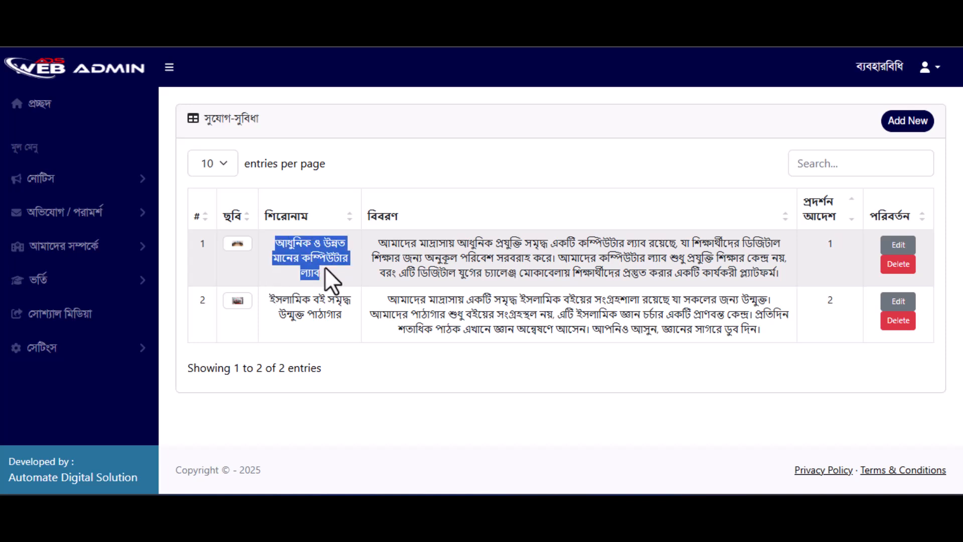
left_click_drag(267, 297, 352, 310)
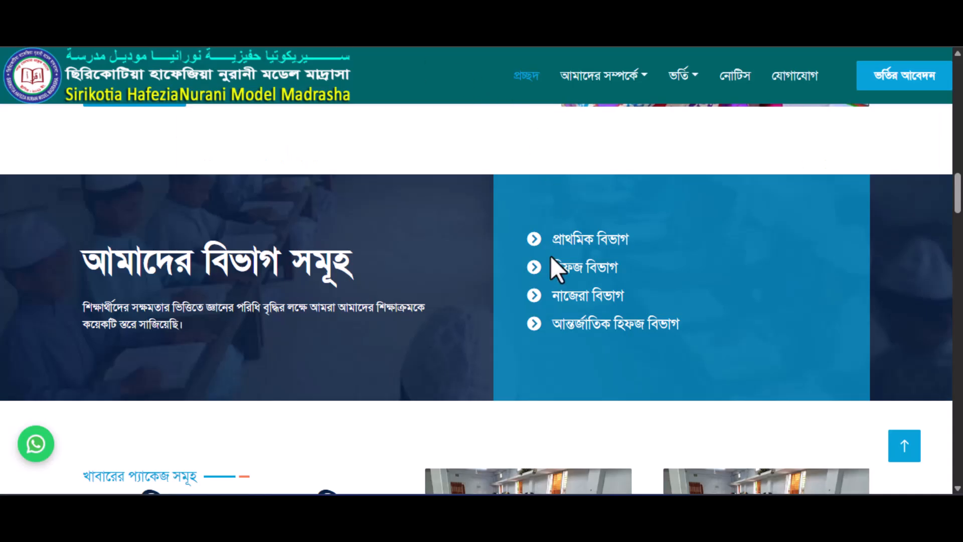
Step: Switch to the public website and open its সুযোগ-সুবিধা page under আমাদের সম্পর্কে
scroll(567, 221, "up", 15)
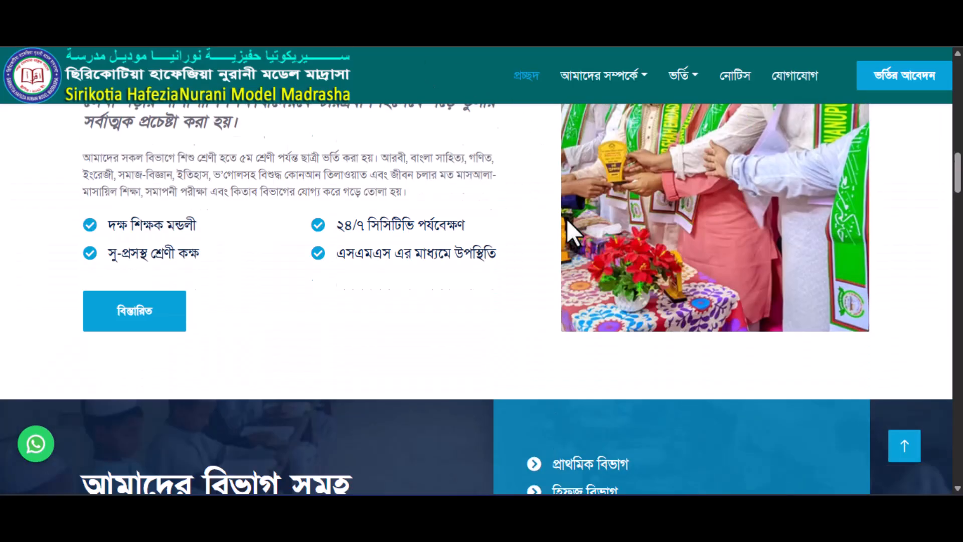
mouse_move(629, 101)
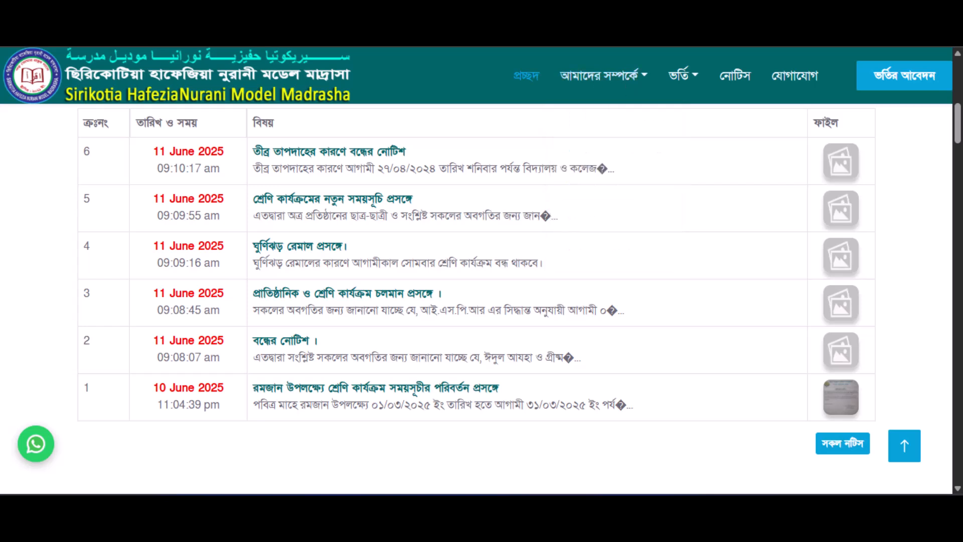
mouse_move(571, 70)
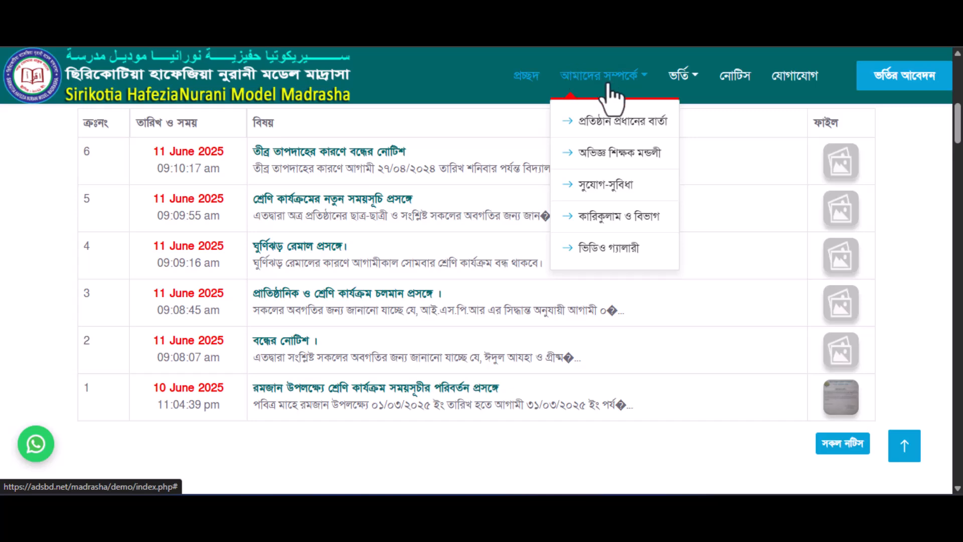
left_click(605, 200)
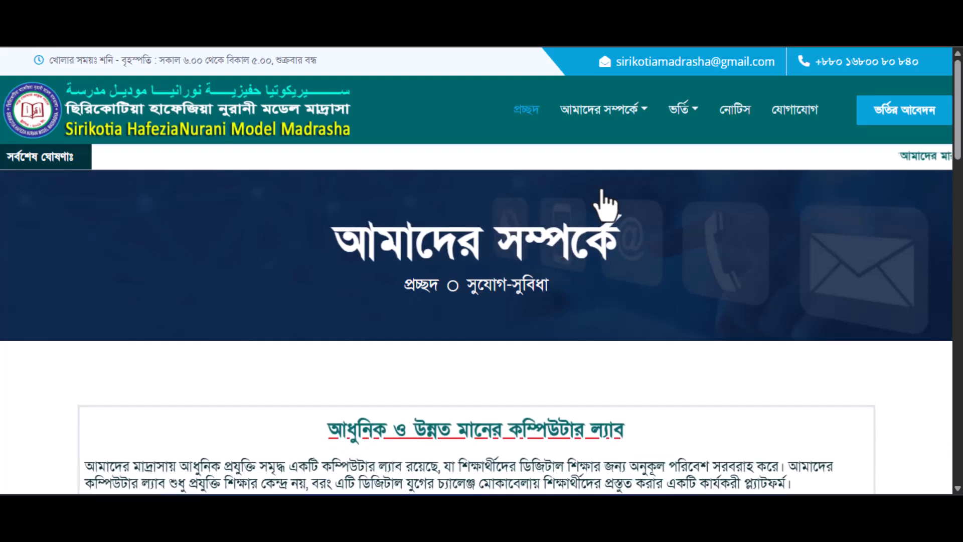
mouse_move(591, 108)
left_click(633, 236)
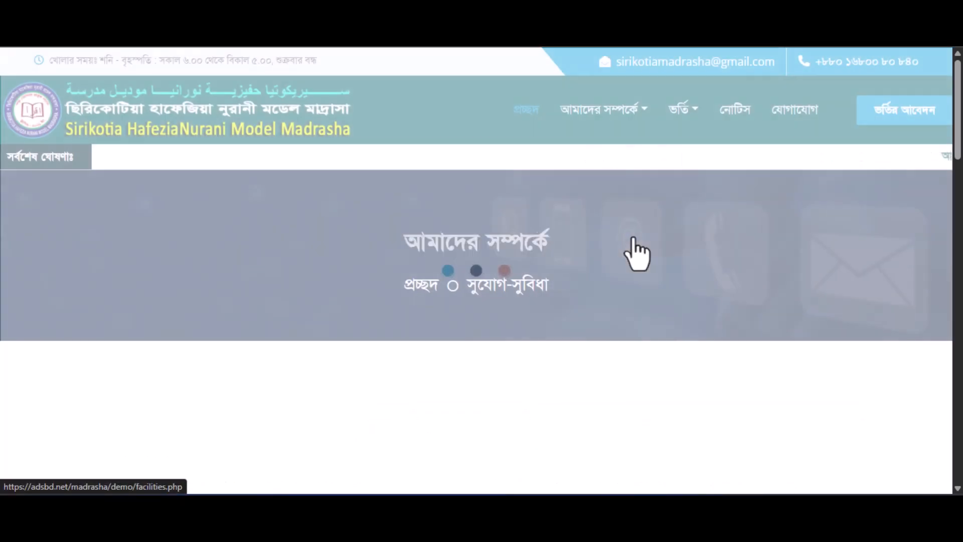
Step: Examine the computer lab and Islamic library entries, with their descriptions and photos, on the public সুযোগ-সুবিধা page
scroll(633, 240, "down", 5)
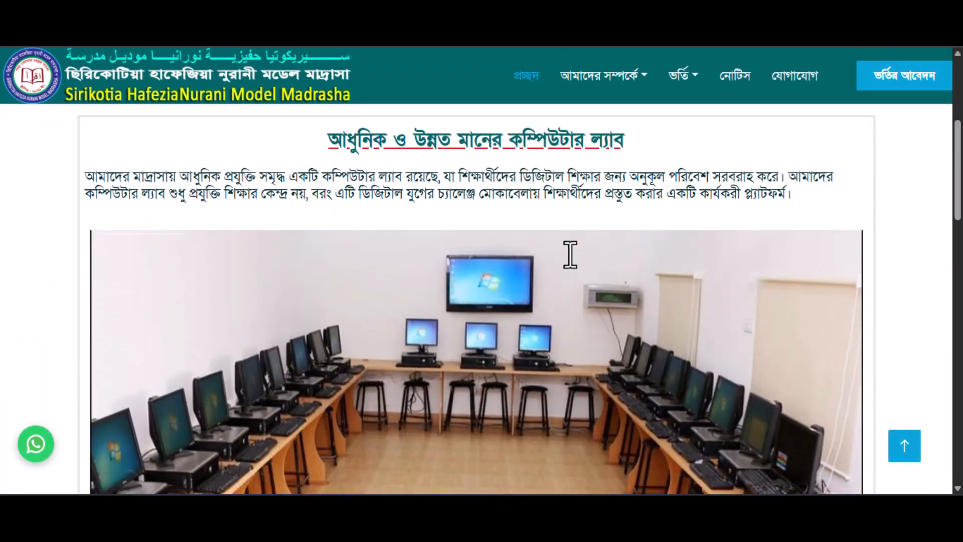
scroll(569, 254, "down", 10)
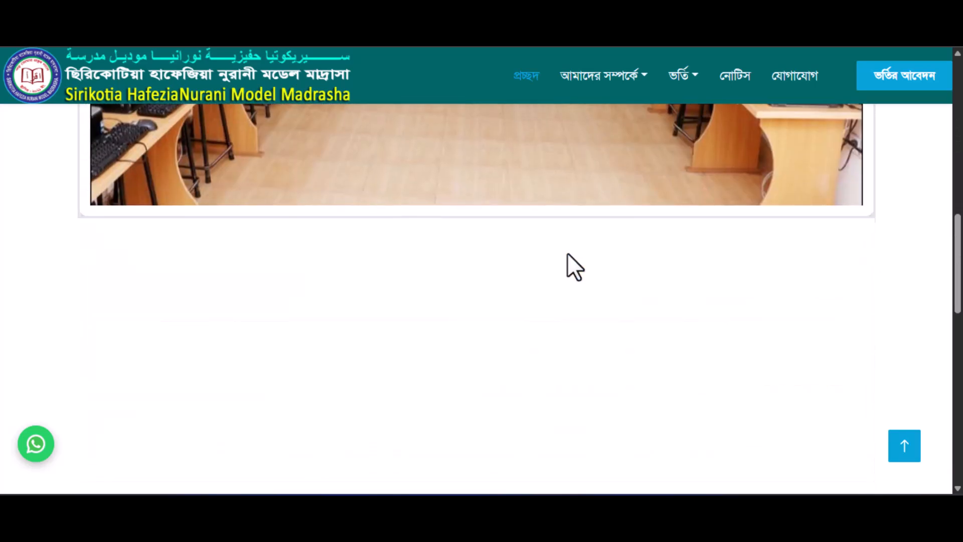
scroll(567, 253, "down", 8)
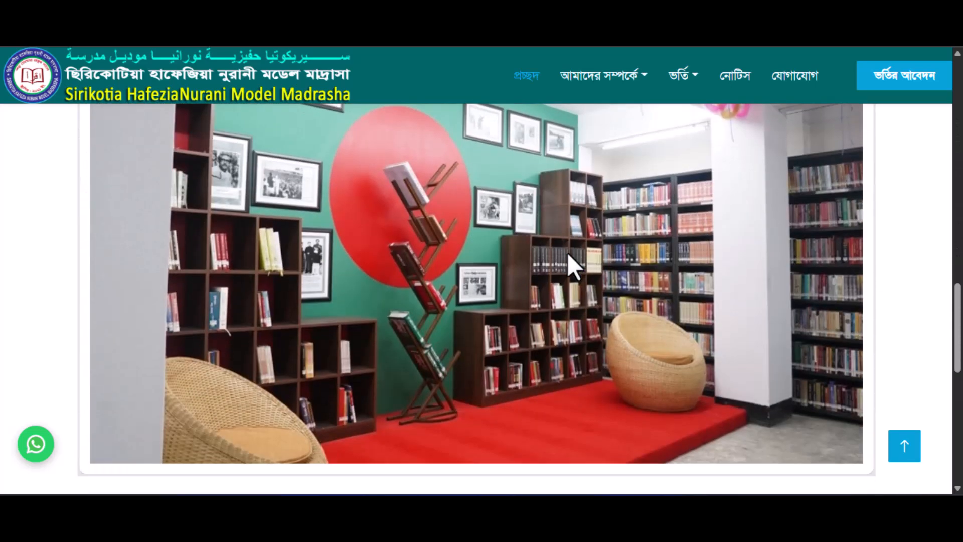
scroll(567, 252, "up", 10)
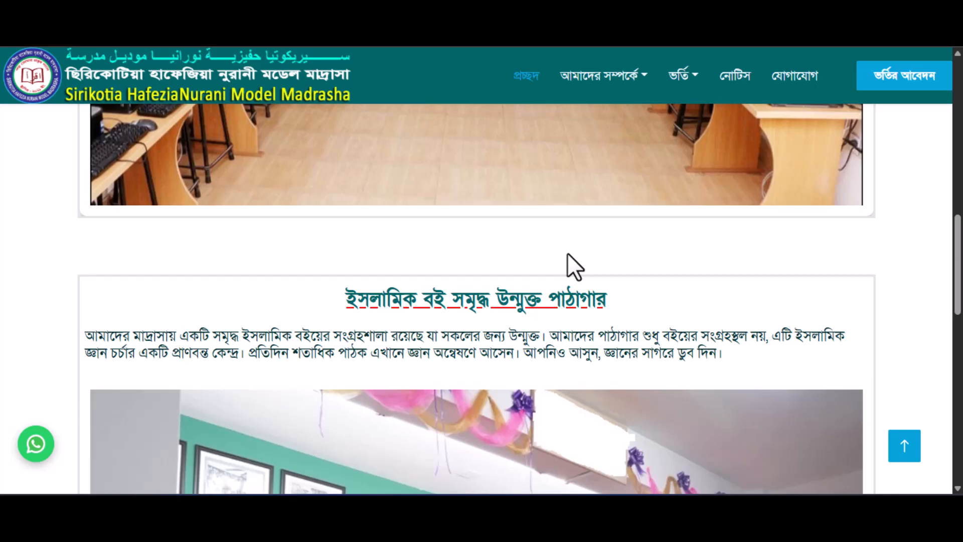
Step: Switch back to the admin panel, open the ভিডিও গ্যালারী page and examine the listed videos, links and display orders
key("ctrl+Tab")
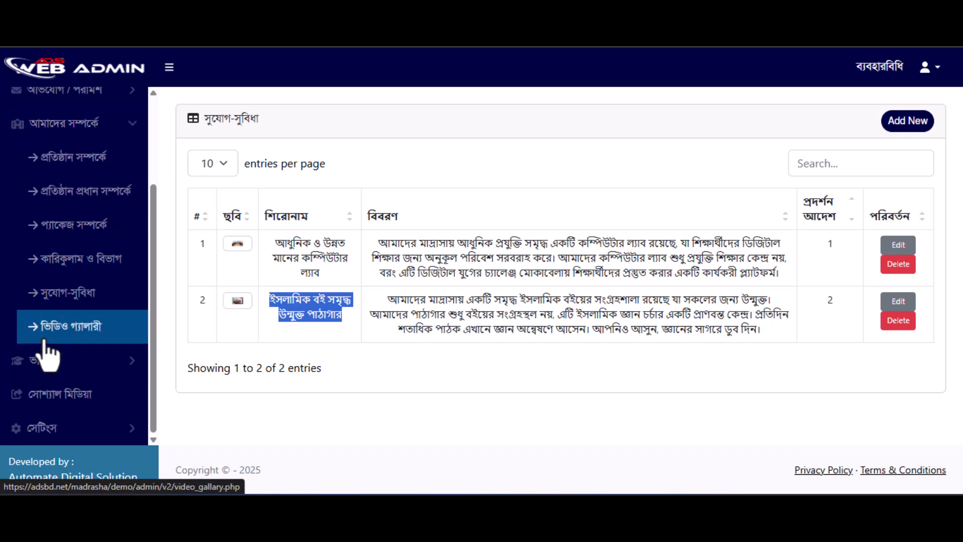
left_click(92, 329)
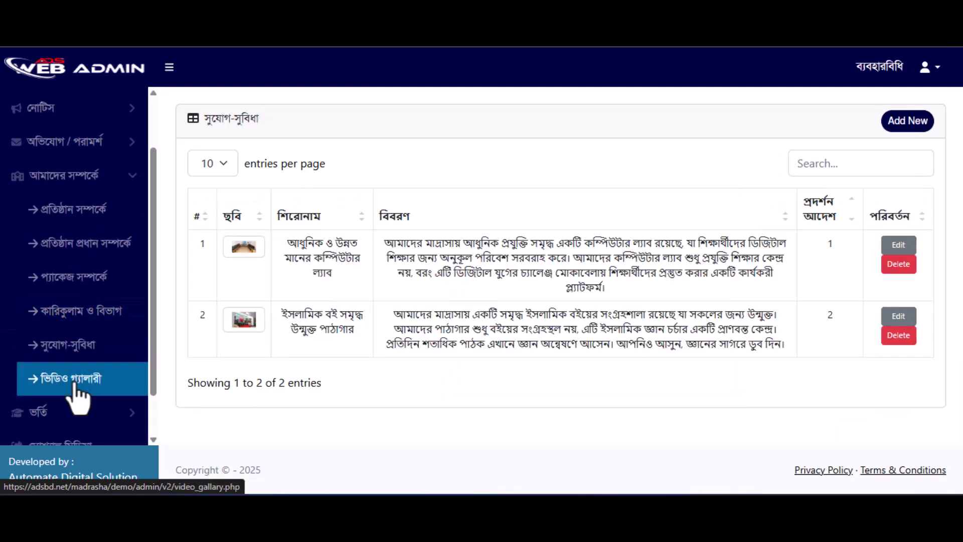
left_click(74, 384)
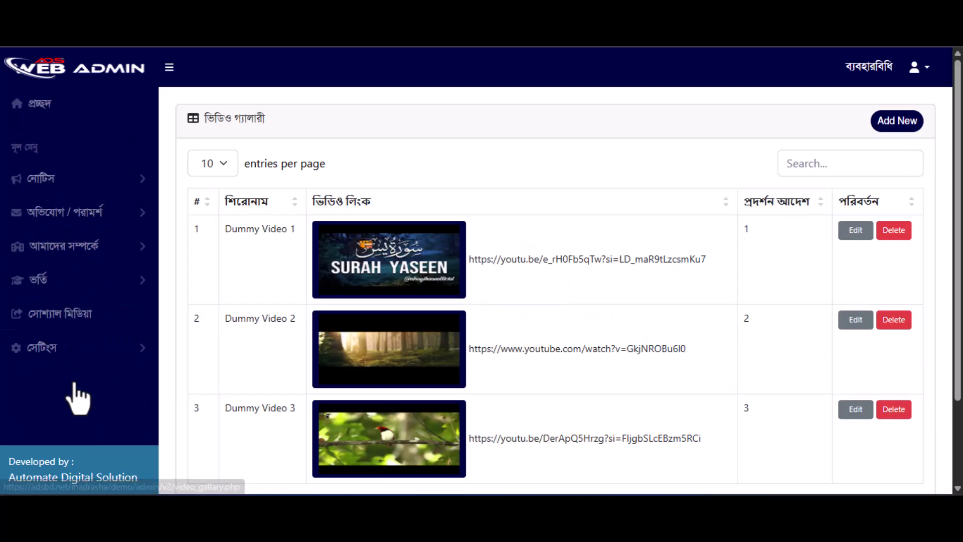
scroll(617, 280, "down", 2)
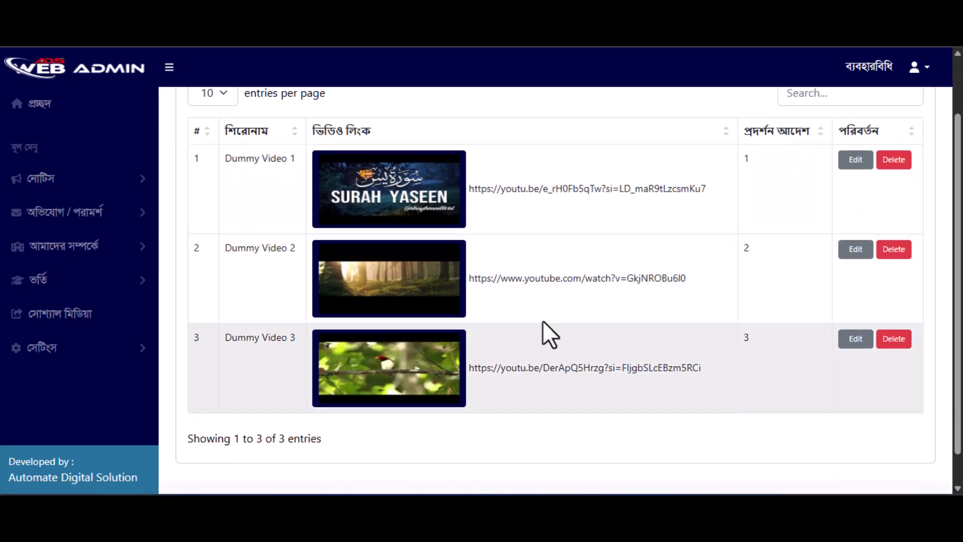
scroll(563, 327, "down", 1)
scroll(563, 327, "up", 3)
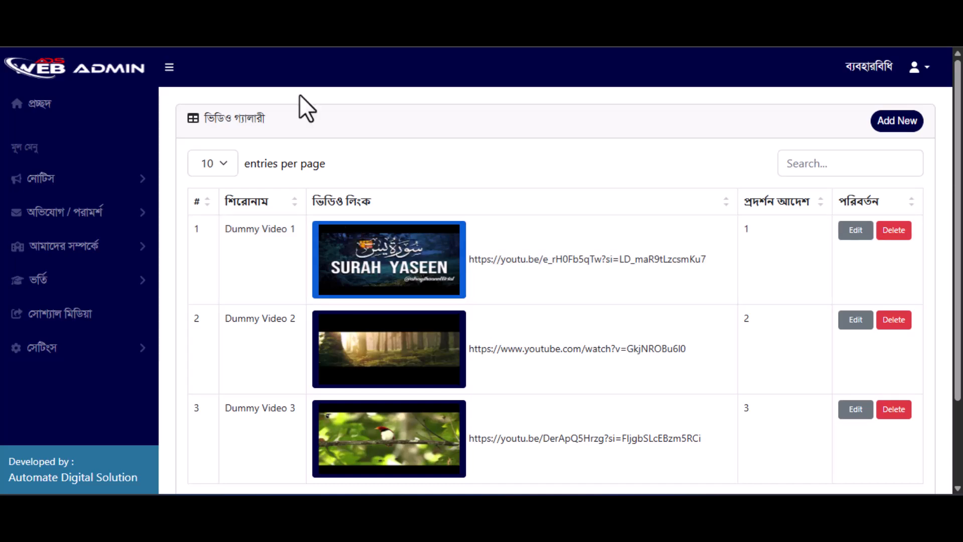
Step: Open YouTube in a new browser tab and copy the share link of the BEAUTIFUL QURAN MORNING RECITATION video
key("ctrl+t")
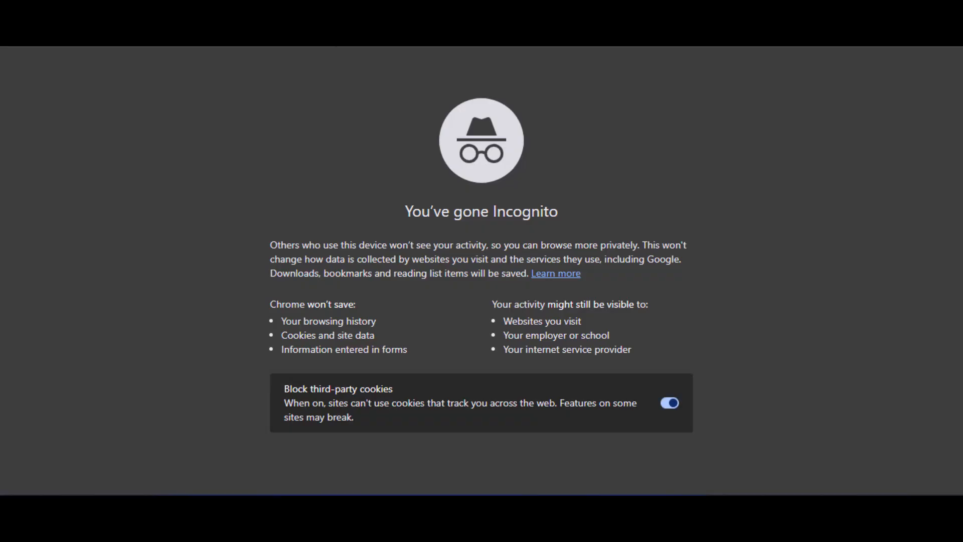
type("yo")
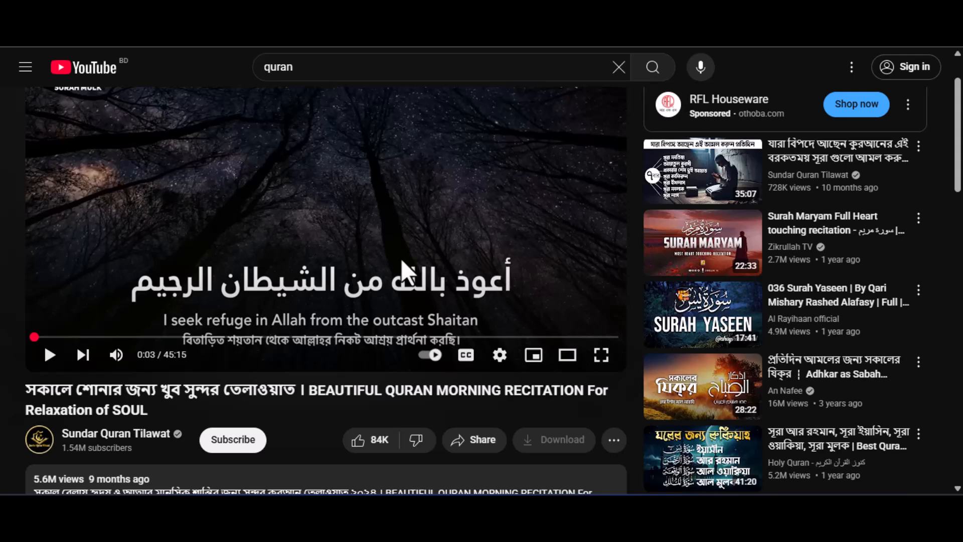
scroll(402, 258, "down", 1)
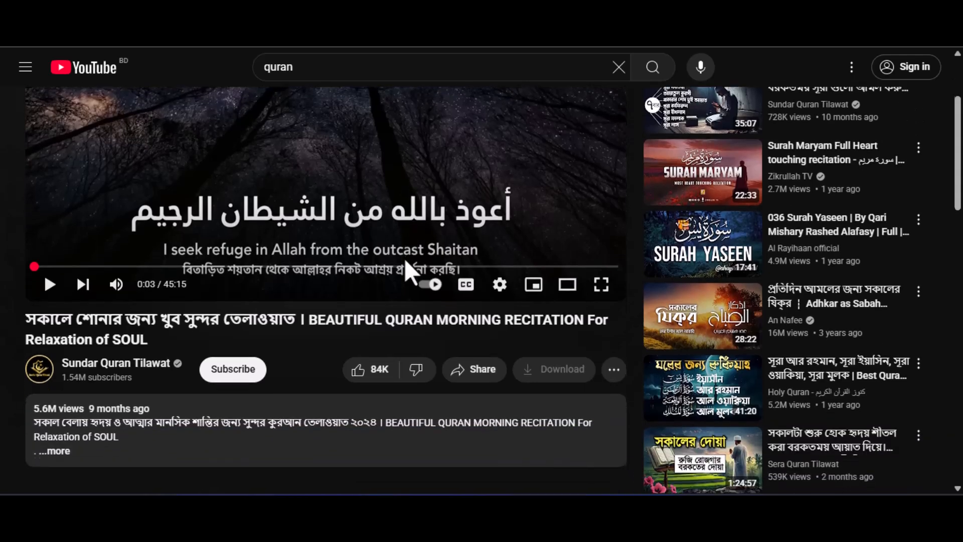
left_click(481, 369)
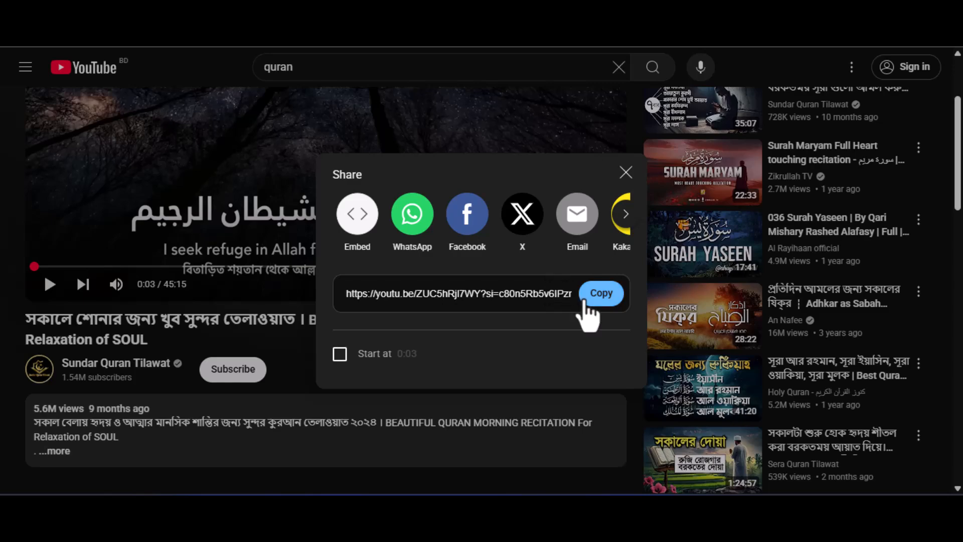
left_click(601, 295)
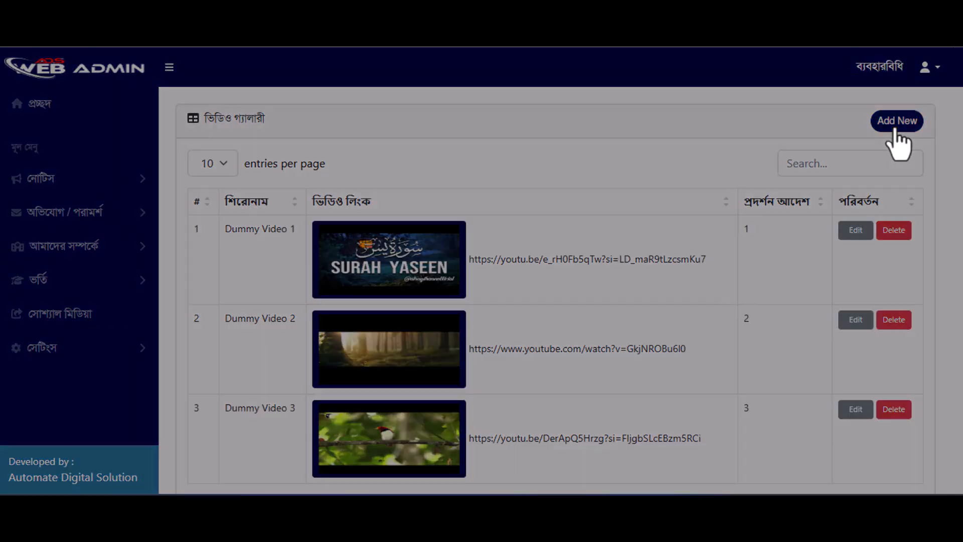
Step: Add a video gallery entry titled "Demo video 4" with the copied YouTube link and display order 4
left_click(895, 126)
left_click(416, 161)
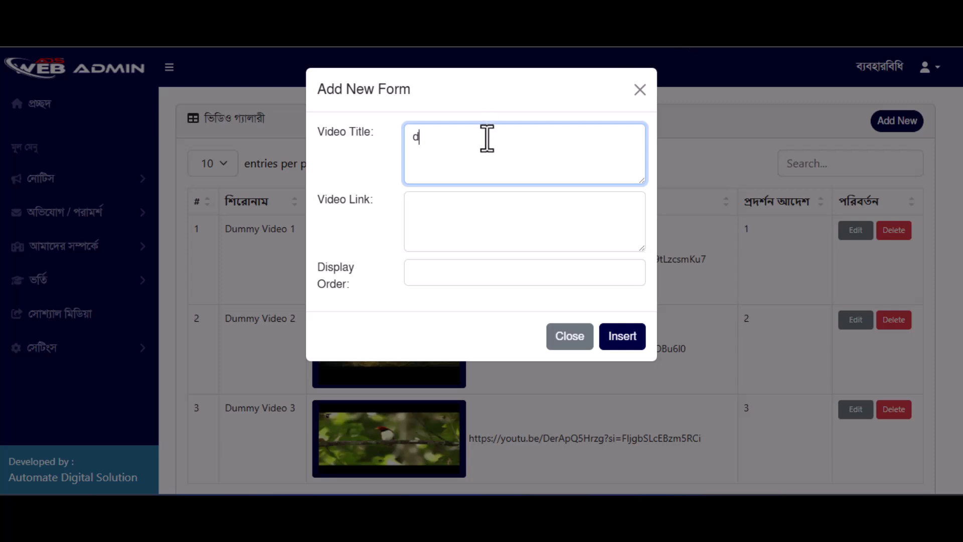
key("BackSpace")
key("BackSpace")
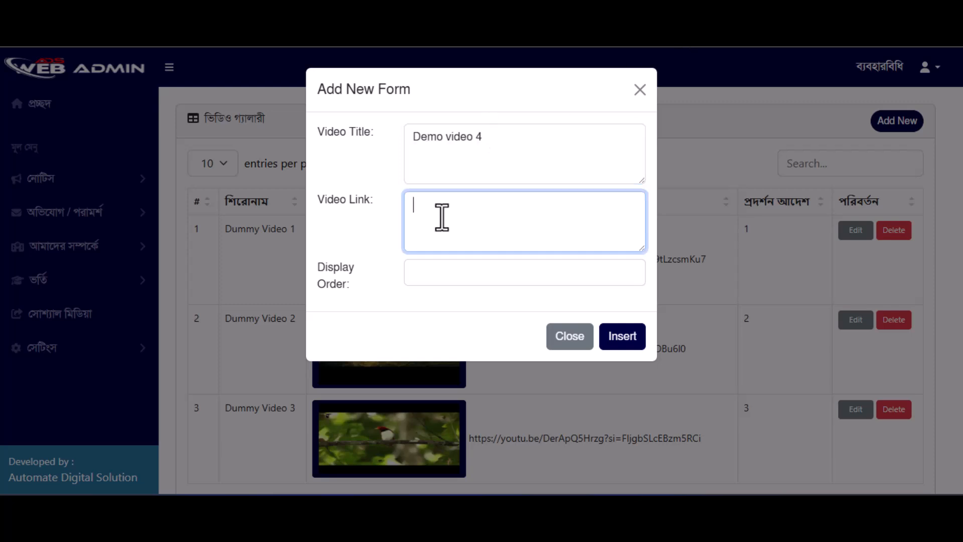
key("ctrl+v")
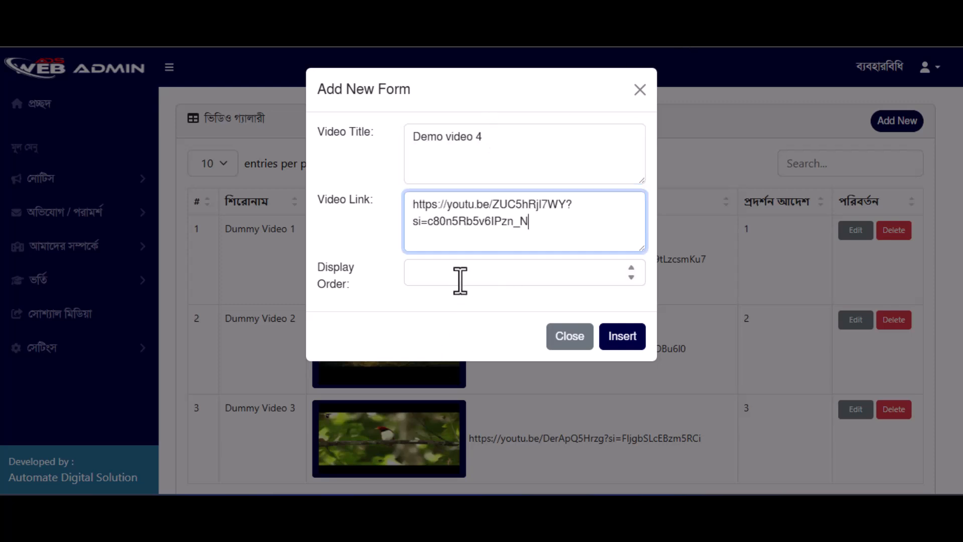
left_click(460, 280)
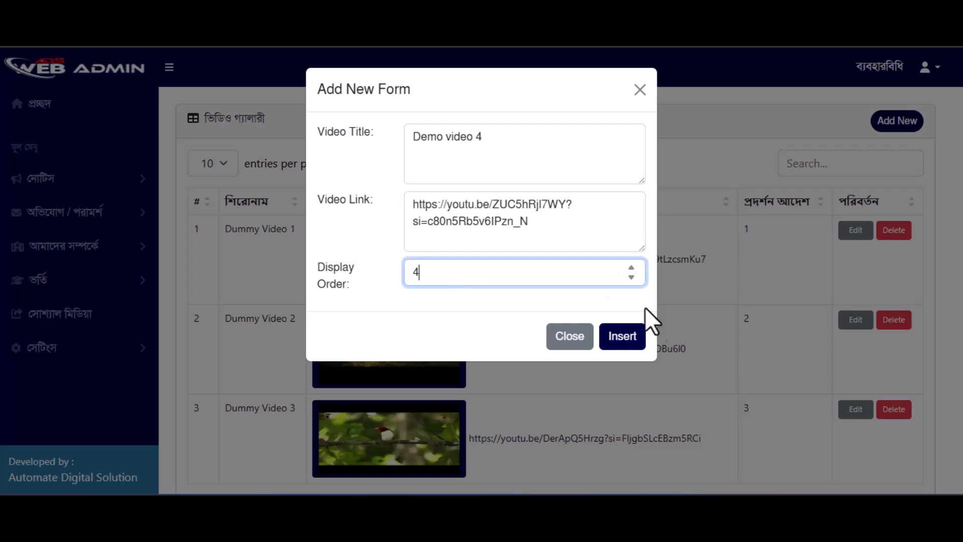
left_click(630, 342)
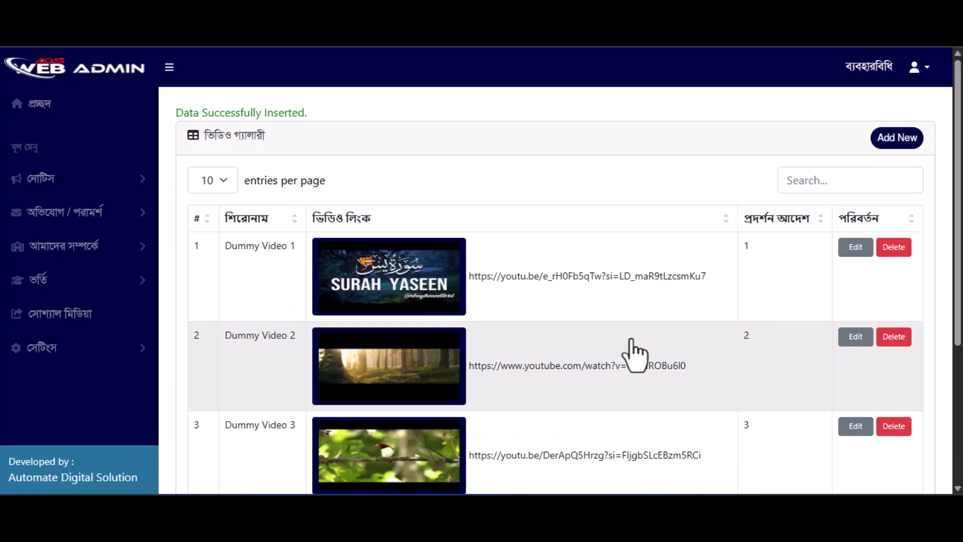
Step: Play the Demo video 4 entry briefly from the admin video list, pause it and close the player
scroll(634, 351, "down", 4)
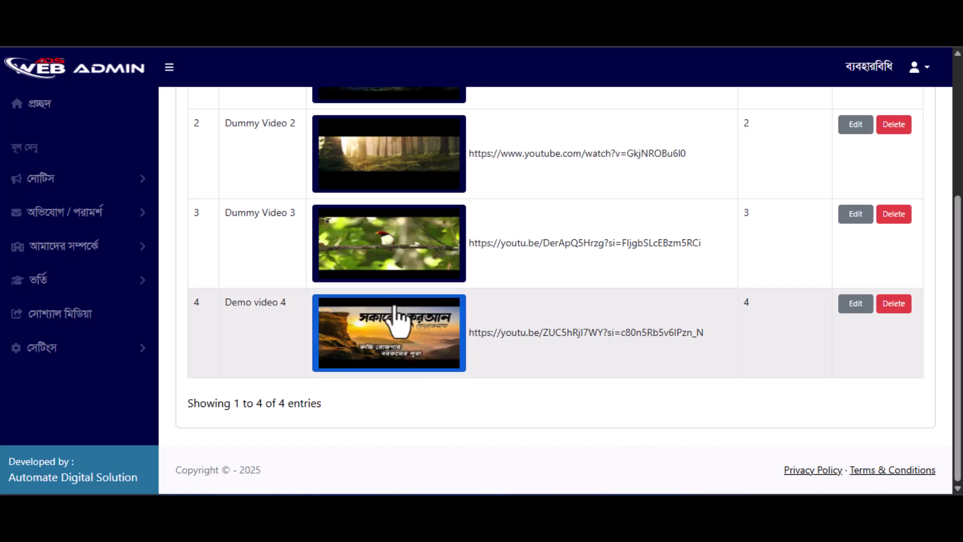
left_click(400, 325)
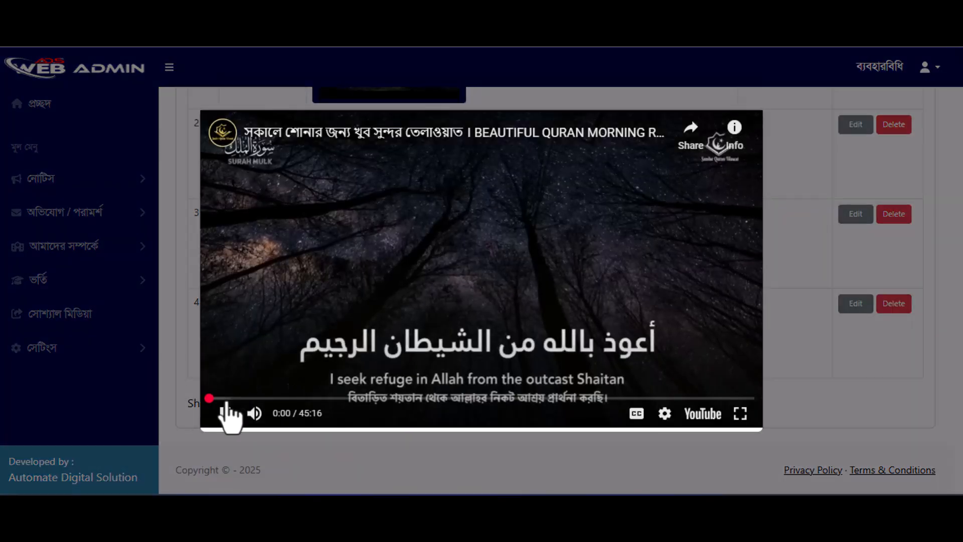
left_click(225, 413)
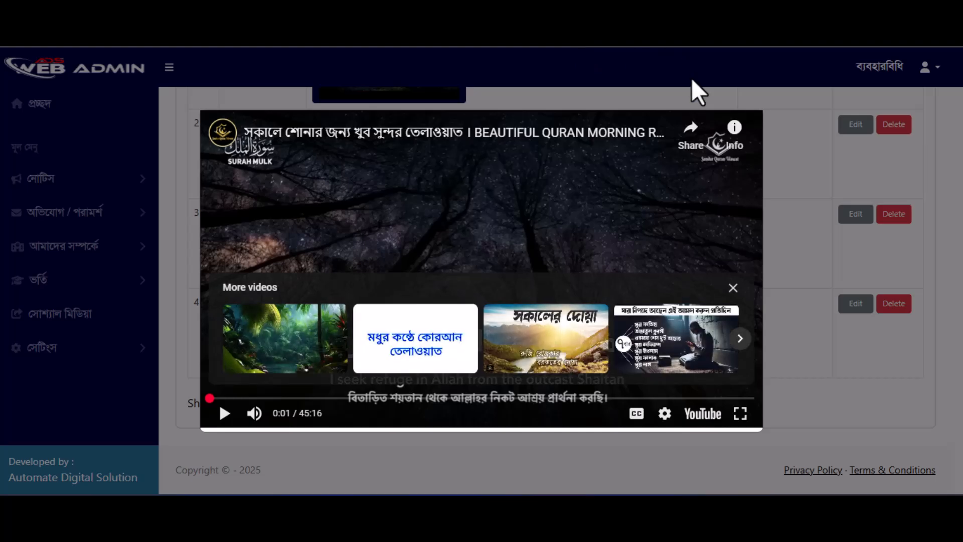
left_click(691, 77)
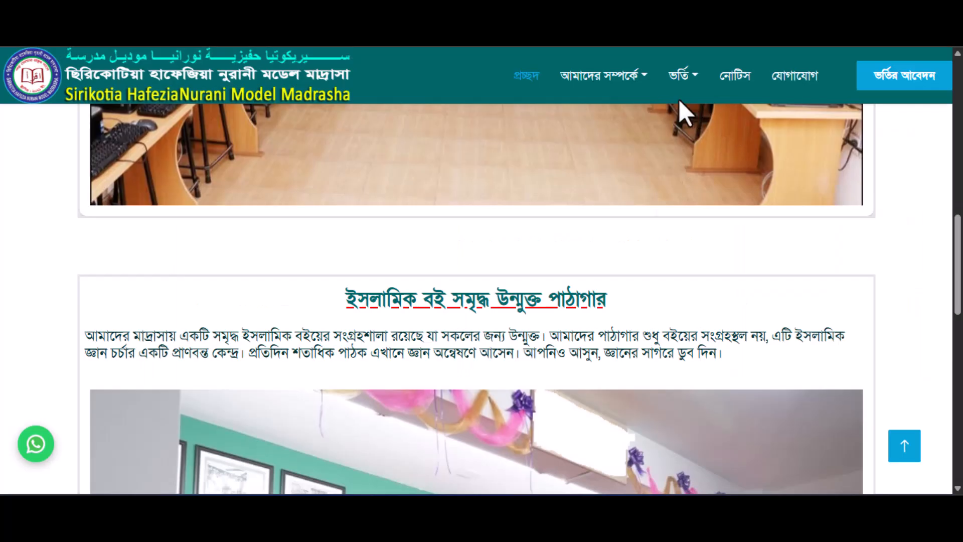
Step: Open the ভিডিও গ্যালারী page on the public website and play Demo video 4 briefly to check it
mouse_move(636, 99)
left_click(603, 245)
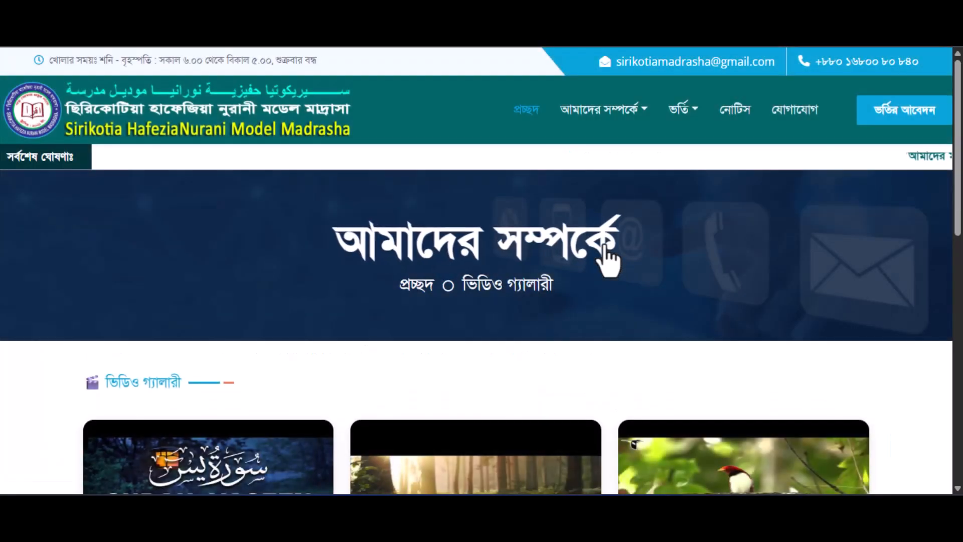
scroll(607, 251, "down", 4)
scroll(330, 381, "down", 3)
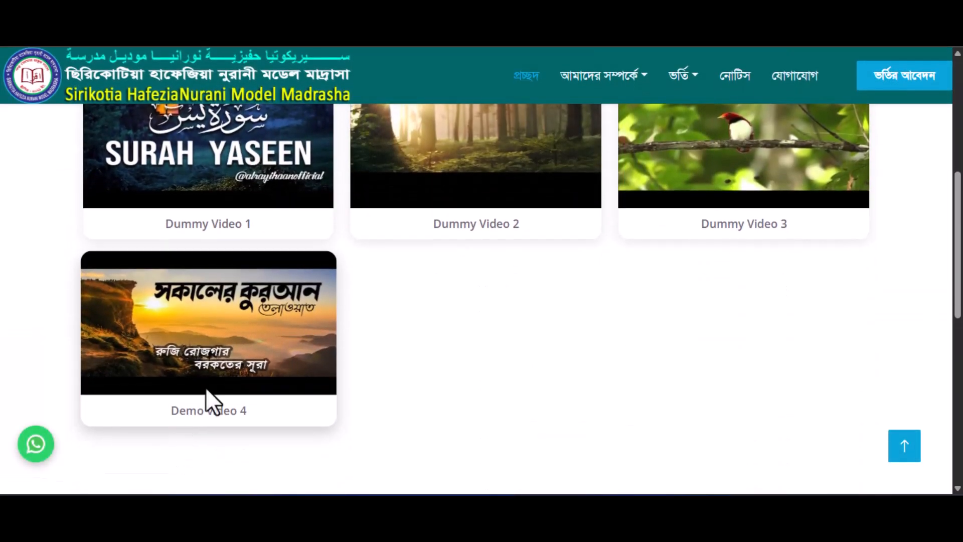
left_click(254, 338)
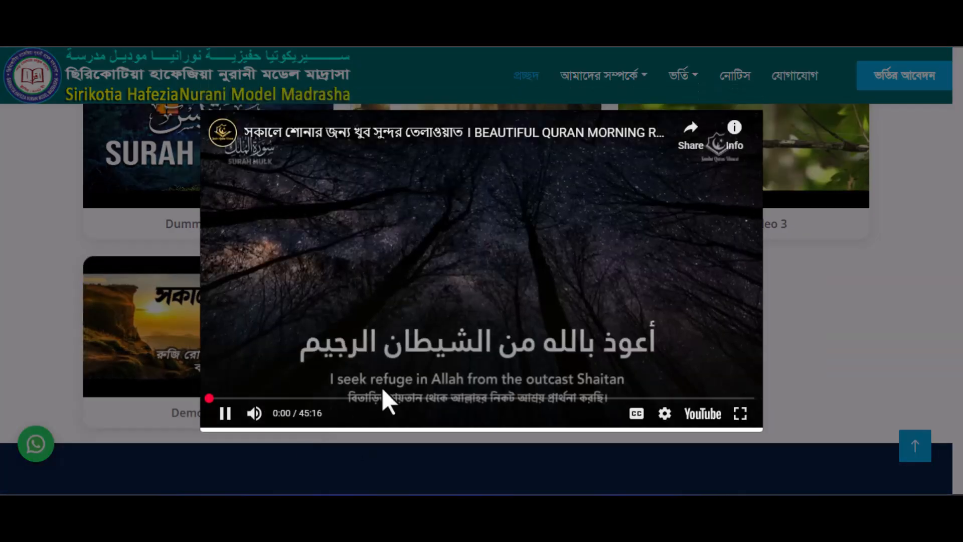
left_click(225, 414)
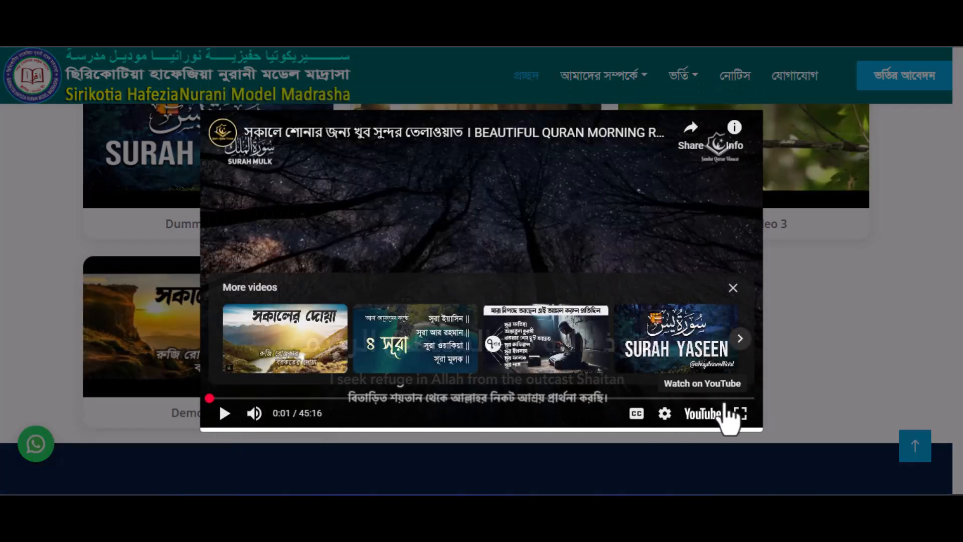
left_click(739, 414)
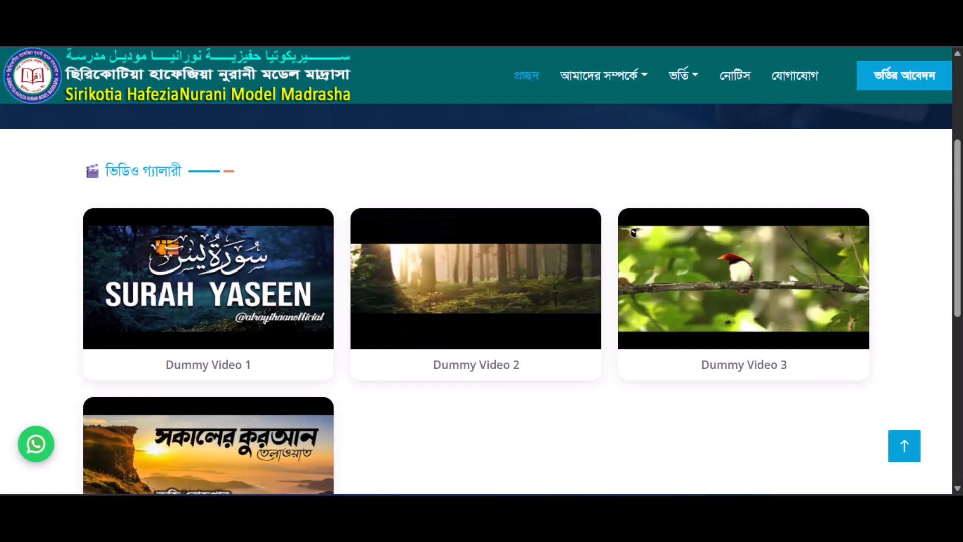
Step: Compare the public website's ভর্তি menu and ভর্তির আবেদন link with the ভর্তি subsections in the admin panel
mouse_move(609, 61)
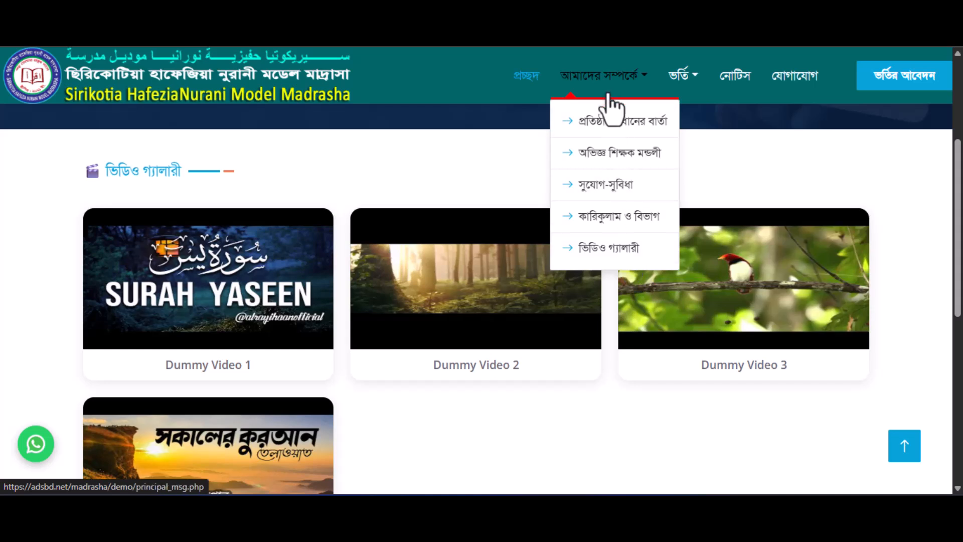
mouse_move(678, 75)
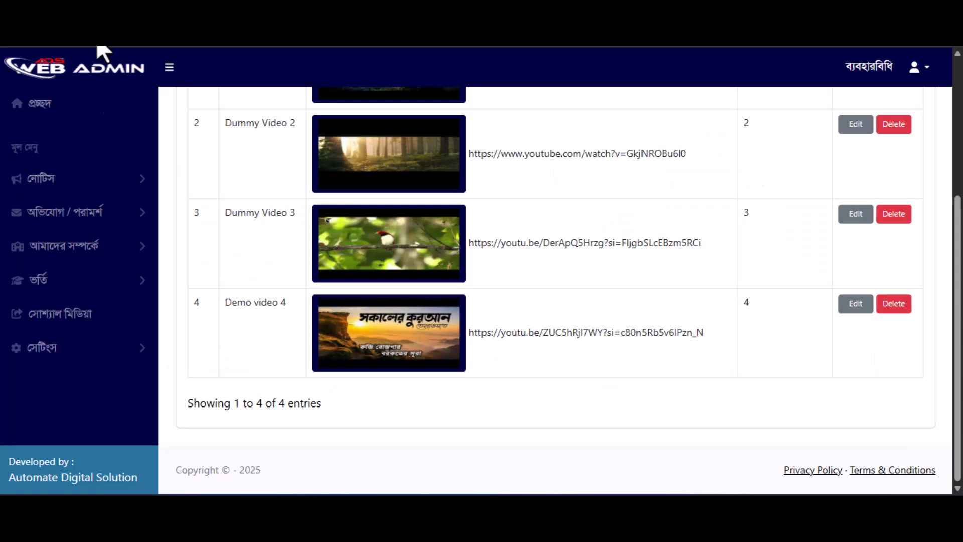
left_click(97, 279)
scroll(103, 335, "down", 2)
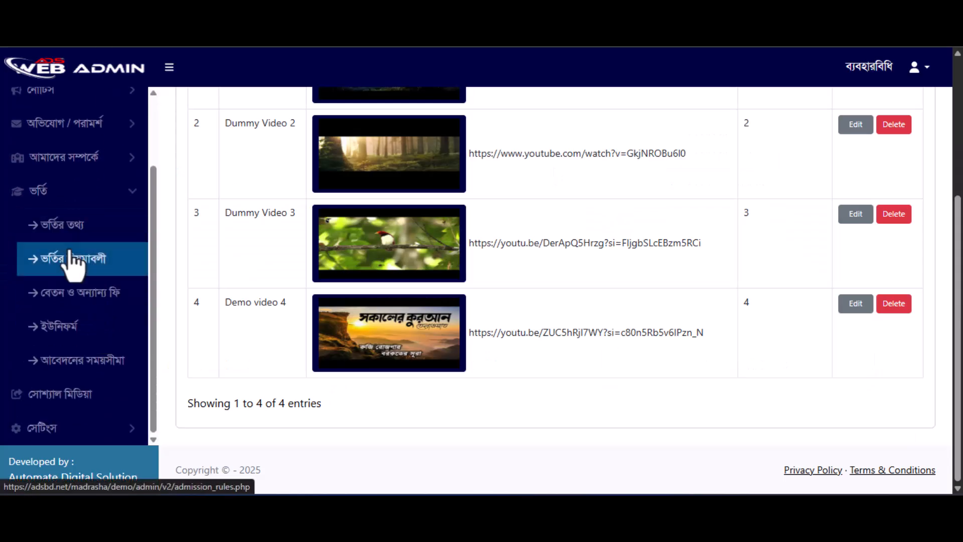
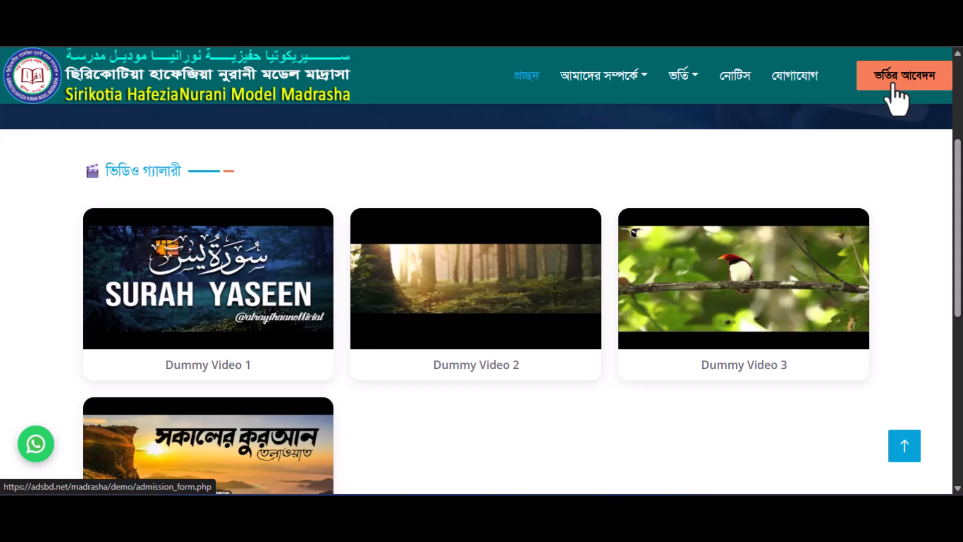
mouse_move(672, 83)
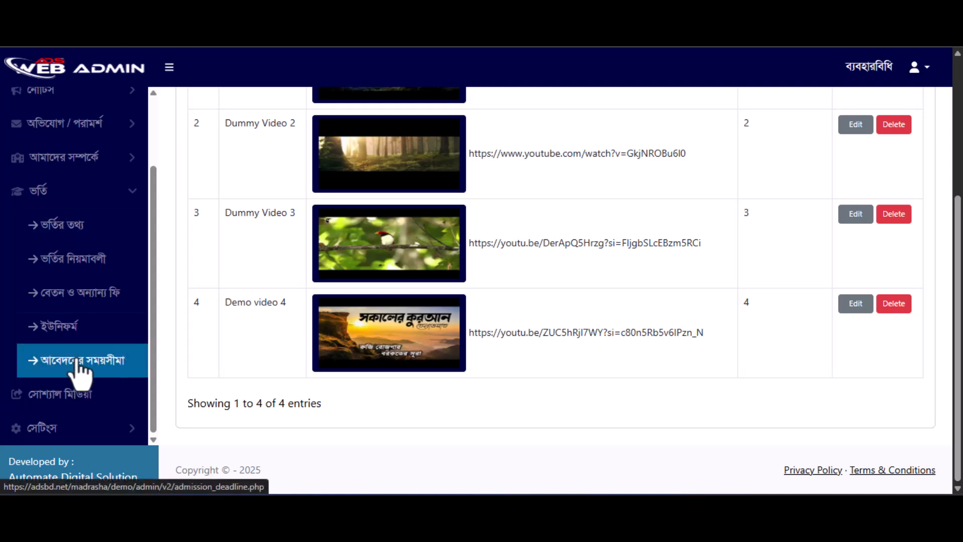
Step: Open the ভর্তির তথ্য page in the admin panel, examine the Title, Display Order and Image fields for a new entry, and close the form
left_click(81, 237)
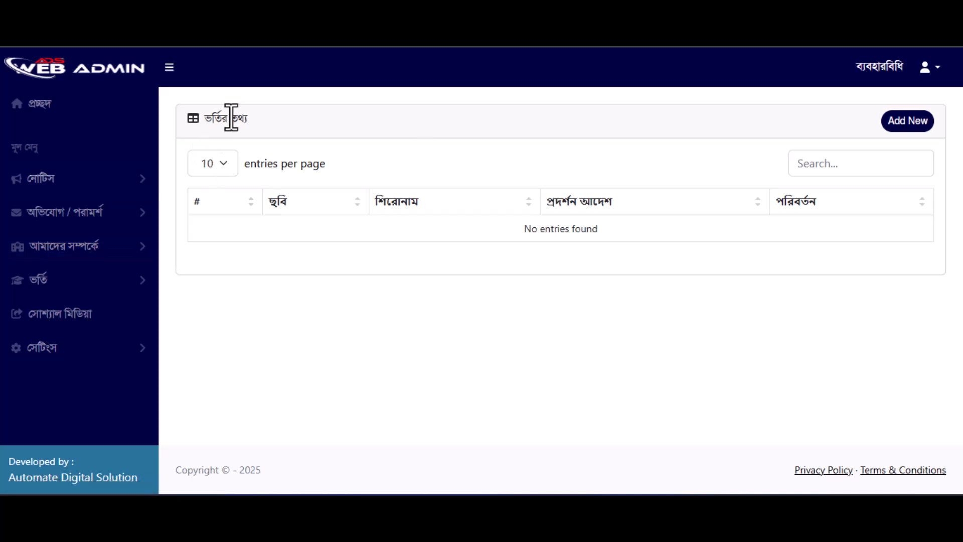
left_click(921, 124)
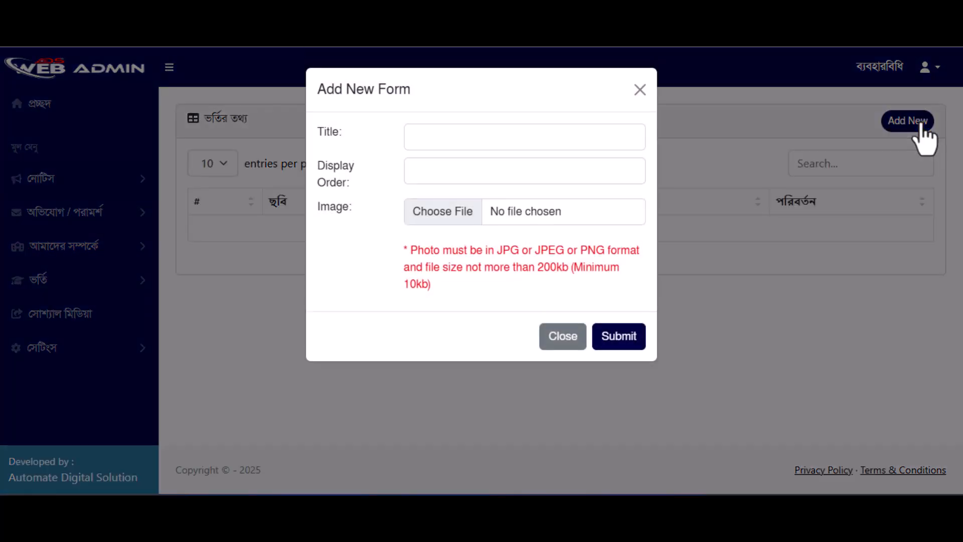
left_click(408, 146)
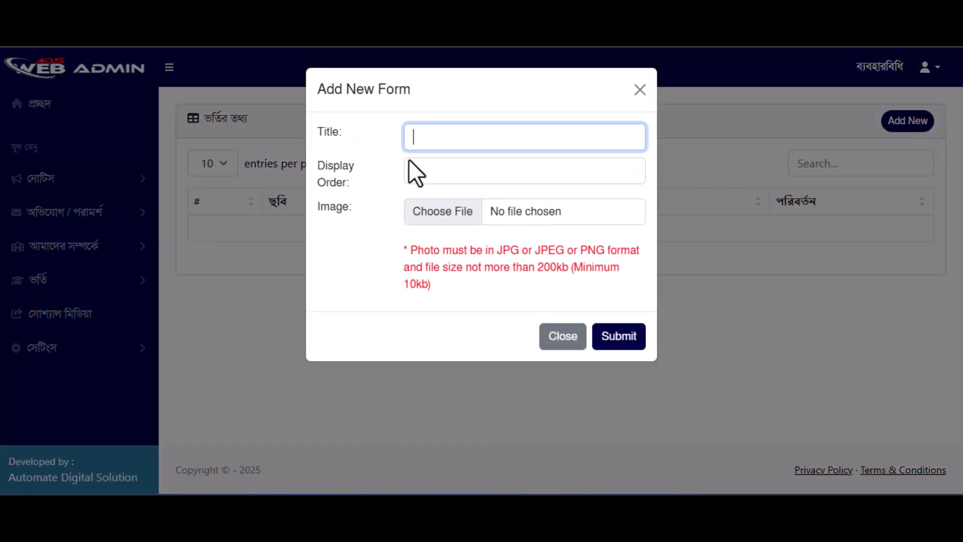
left_click(427, 176)
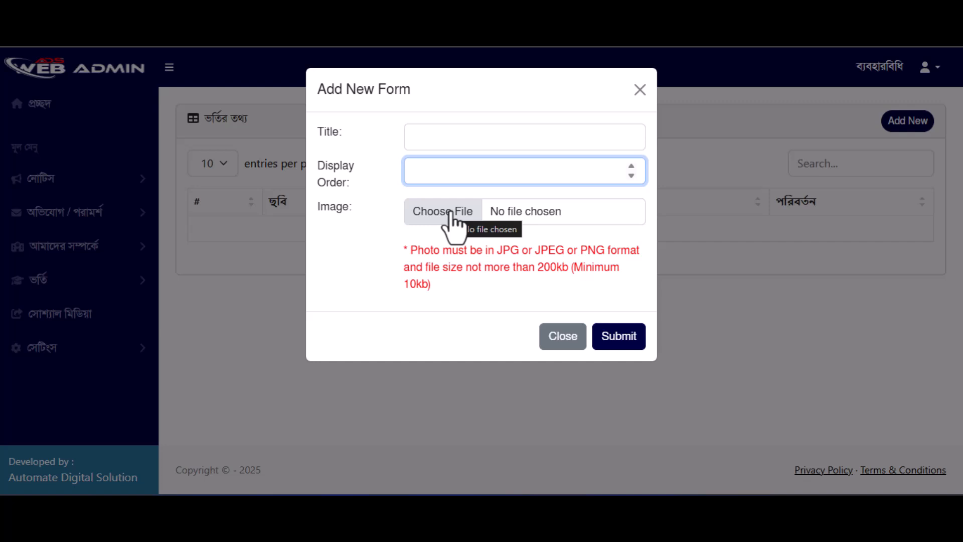
left_click(571, 339)
Step: Open the ভর্তির নিয়মাবলী page of the admin panel's ভর্তি section
left_click(12, 290)
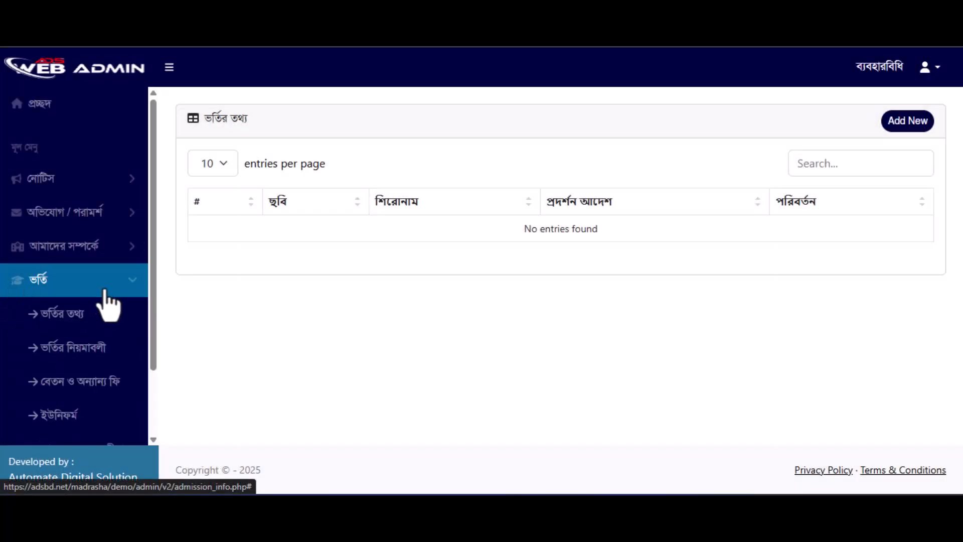
left_click(75, 350)
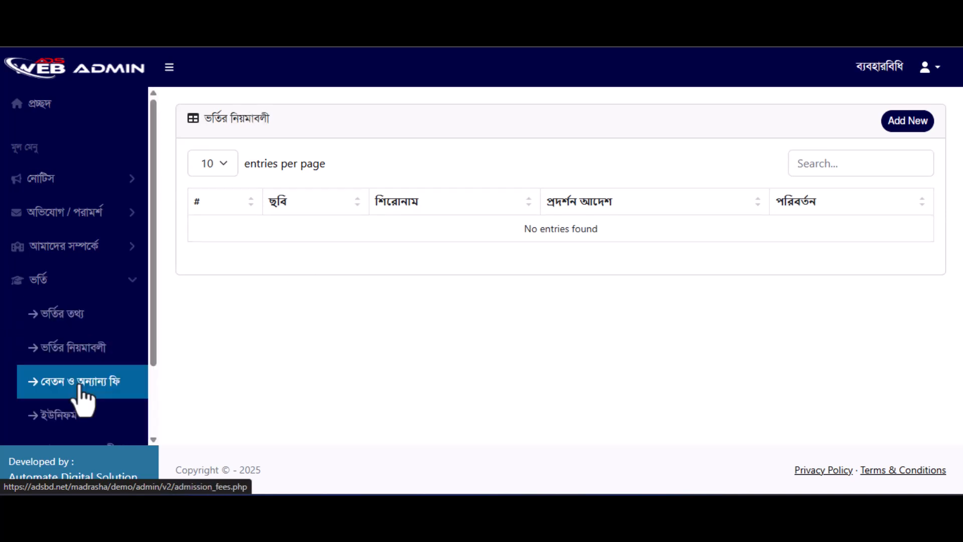
Step: Open the বেতন ও অন্যান্য ফি page and the ইউনিফর্ম page of the admin panel's ভর্তি section
left_click(82, 396)
left_click(115, 281)
scroll(100, 331, "down", 2)
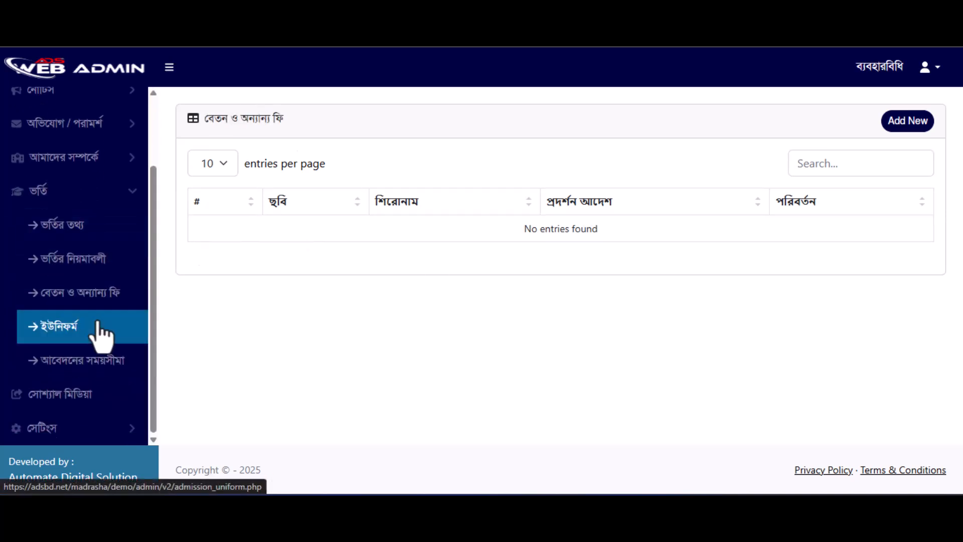
left_click(66, 328)
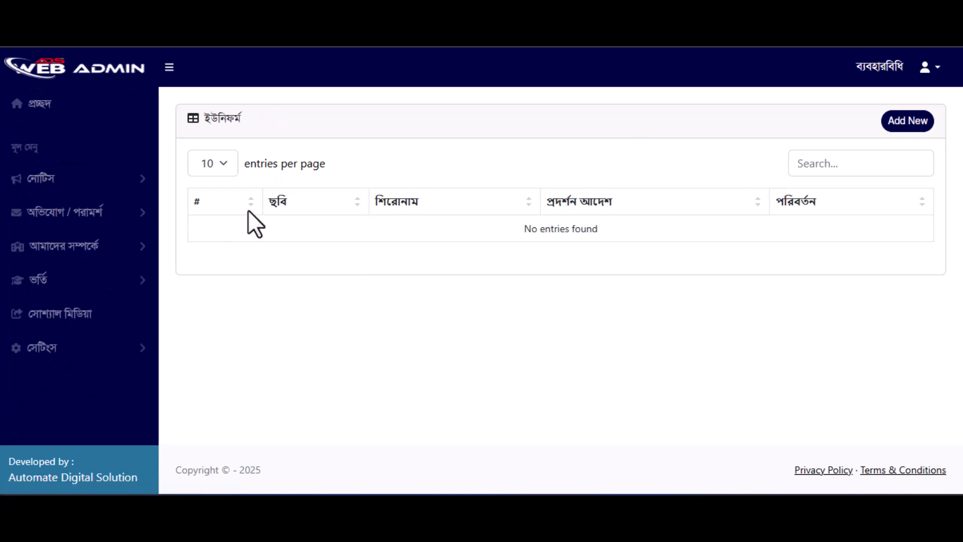
Step: Open the আবেদনের সময়সীমা page of the ভর্তি section and examine the Button Title, Button Link, Button Status and Application Deadline fields
left_click(85, 281)
scroll(72, 416, "down", 2)
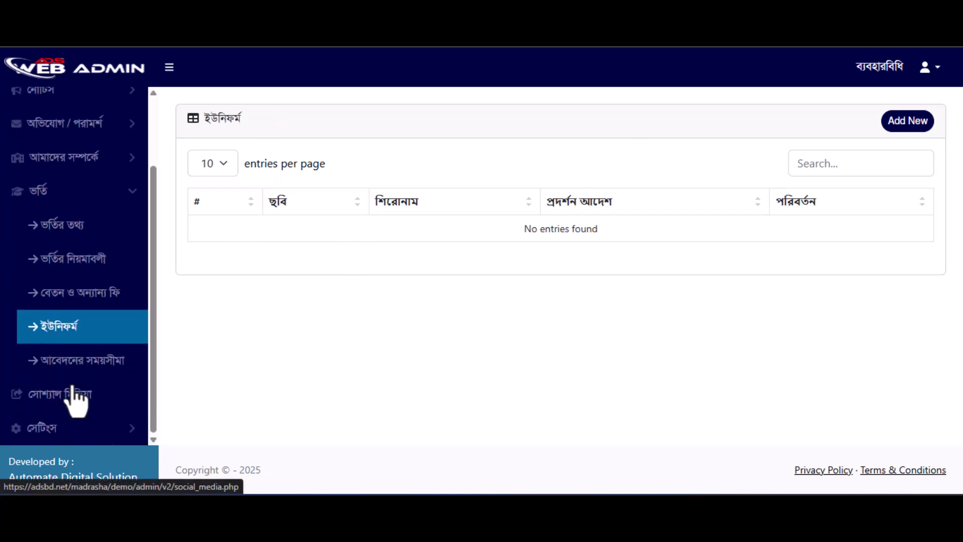
left_click(99, 365)
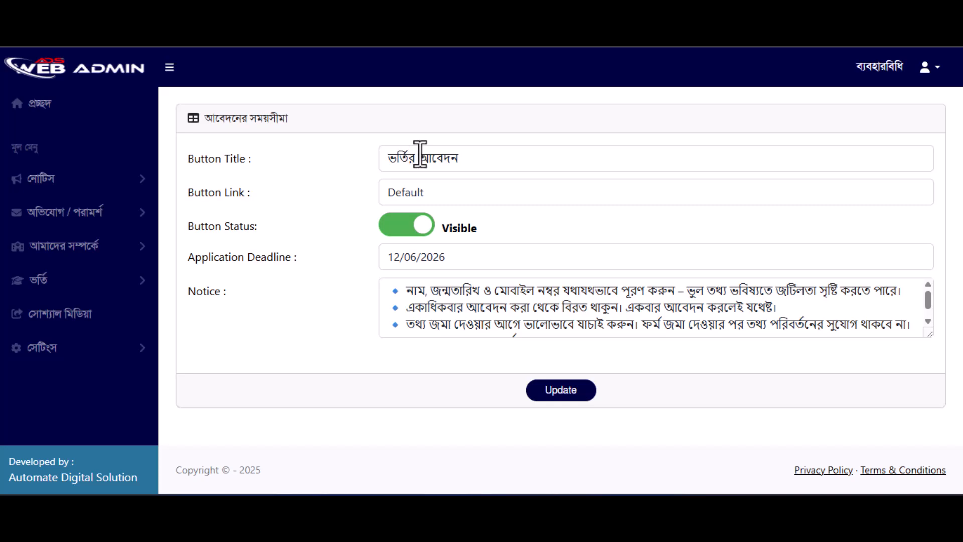
left_click_drag(464, 166, 308, 137)
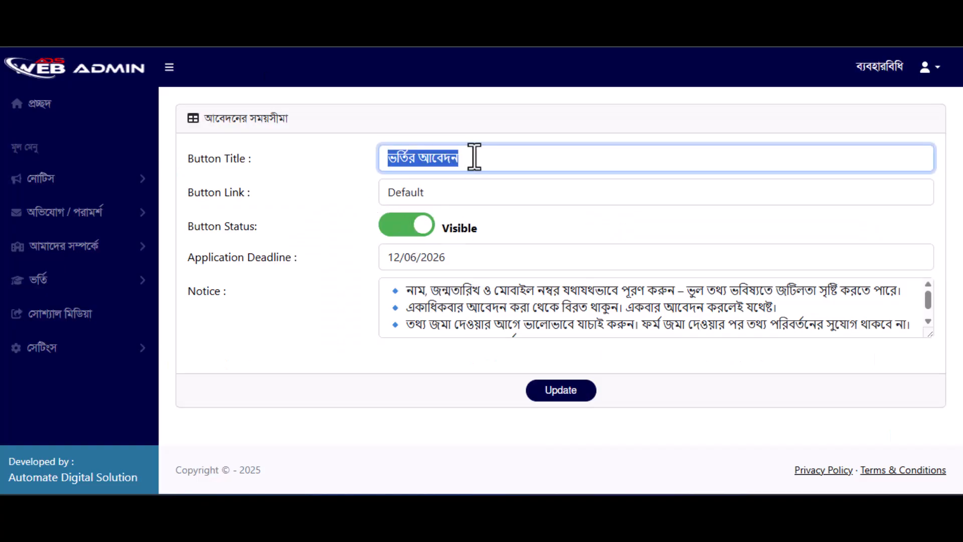
key("Tab")
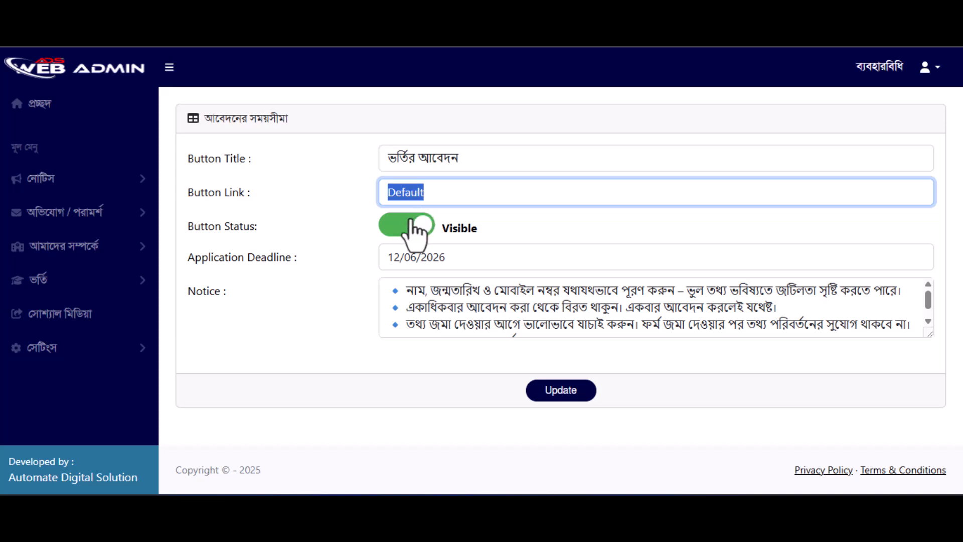
left_click(398, 256)
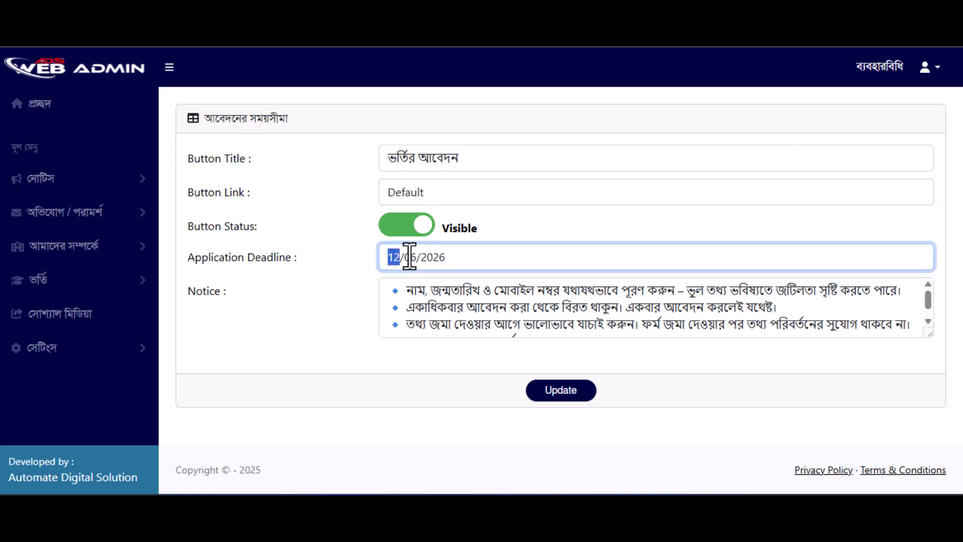
left_click(417, 258)
left_click_drag(431, 257, 466, 253)
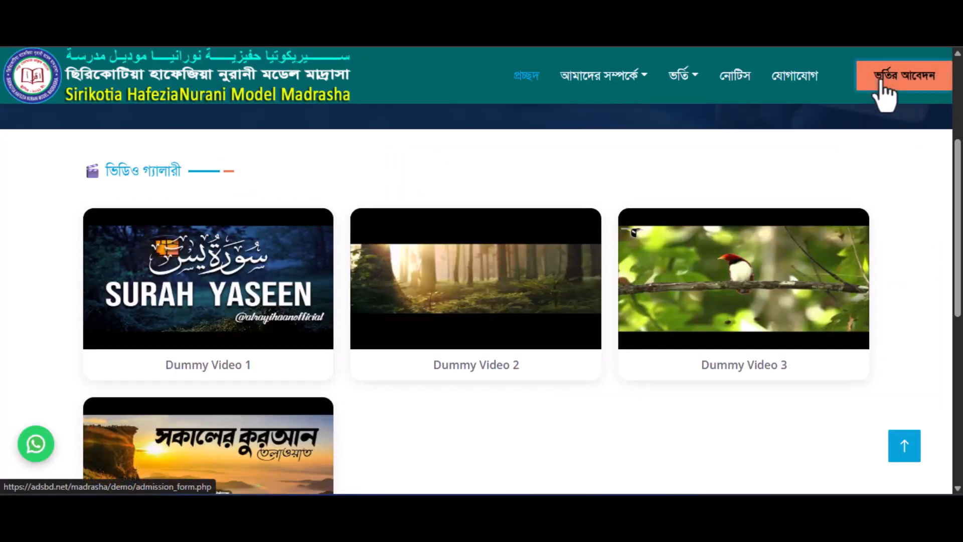
Step: Open the ভর্তির আবেদন page on the public website and examine the বিশেষ দ্রষ্টব্য notice above the form
left_click(881, 83)
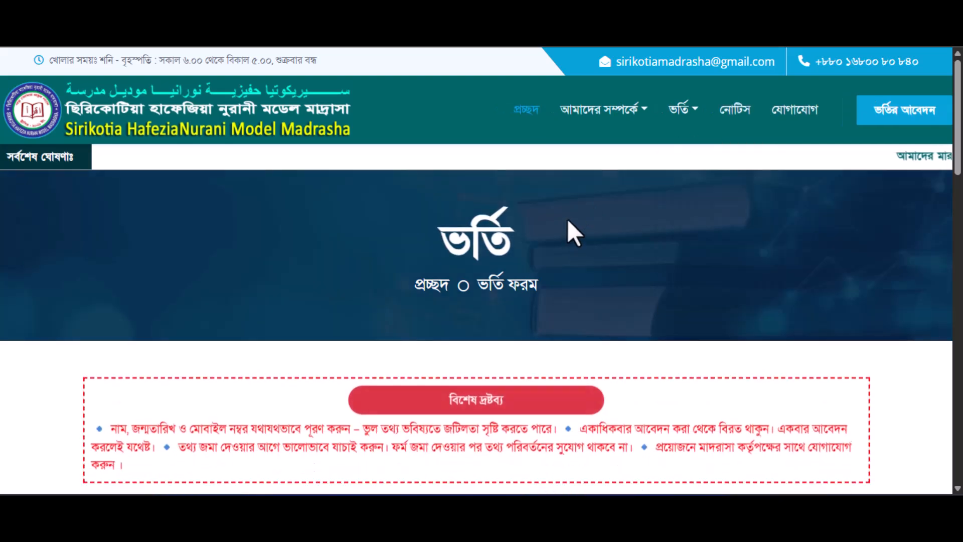
scroll(568, 218, "down", 1)
scroll(567, 219, "up", 1)
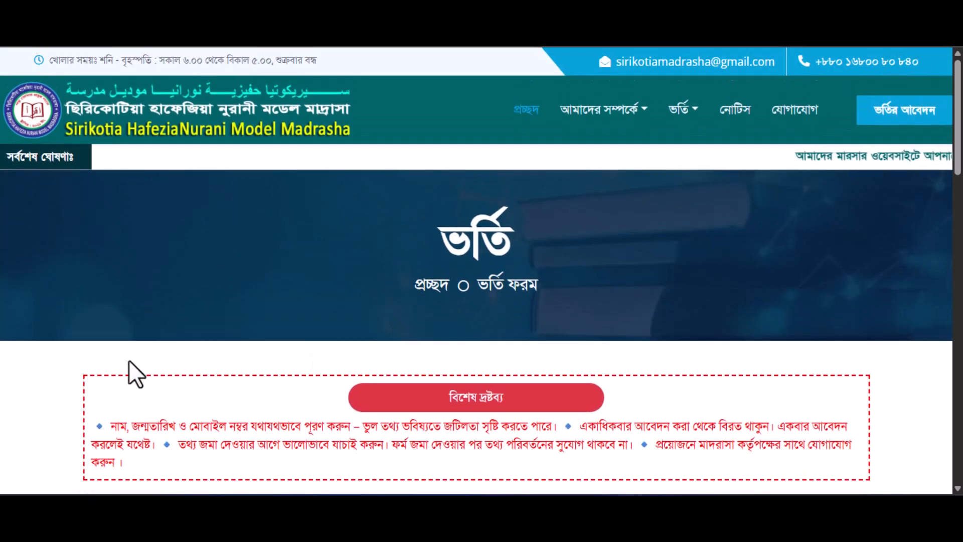
left_click_drag(92, 387, 752, 486)
left_click(708, 447)
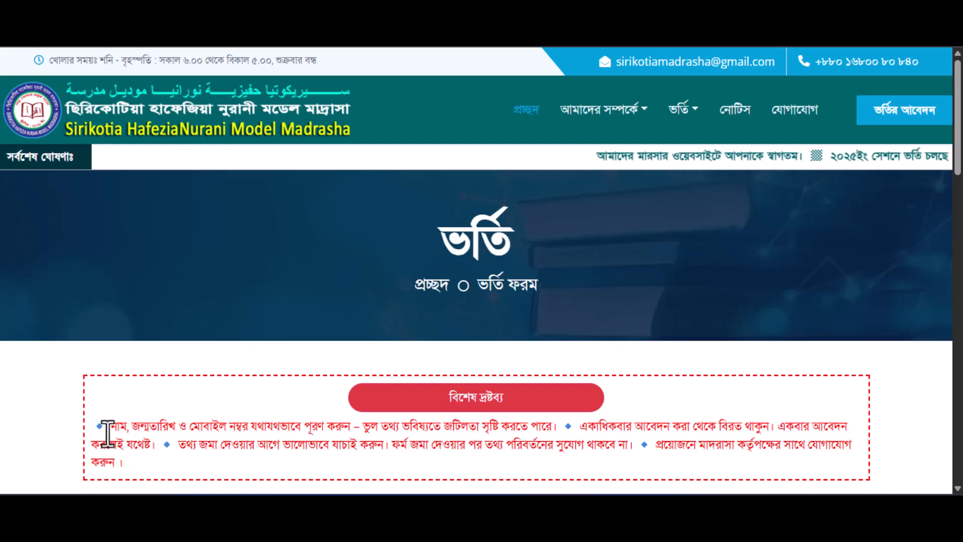
left_click_drag(100, 428, 161, 477)
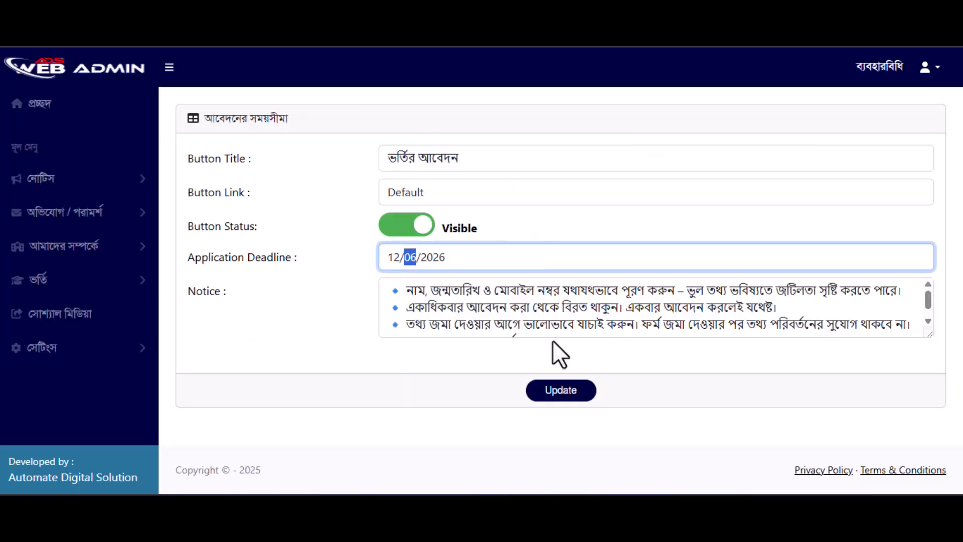
Step: Compare the Notice text in the admin panel's আবেদনের সময়সীমা form with the public notice, and examine the Application Deadline
left_click_drag(395, 290, 687, 338)
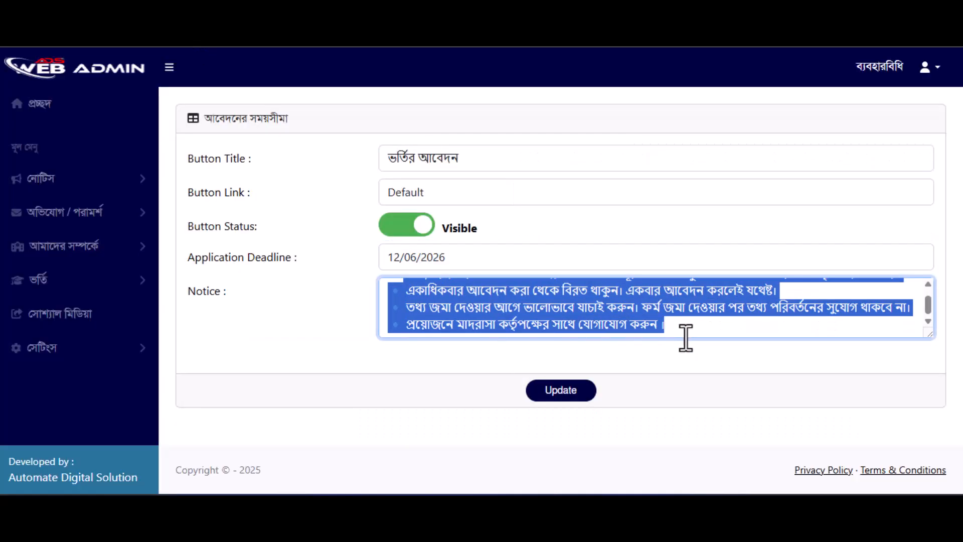
left_click(603, 310)
scroll(730, 335, "up", 1)
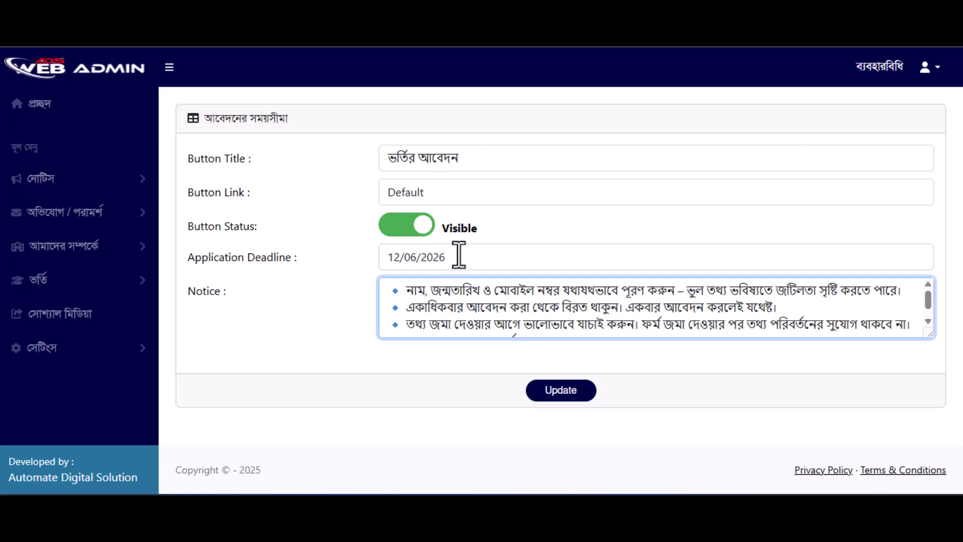
left_click_drag(457, 257, 396, 265)
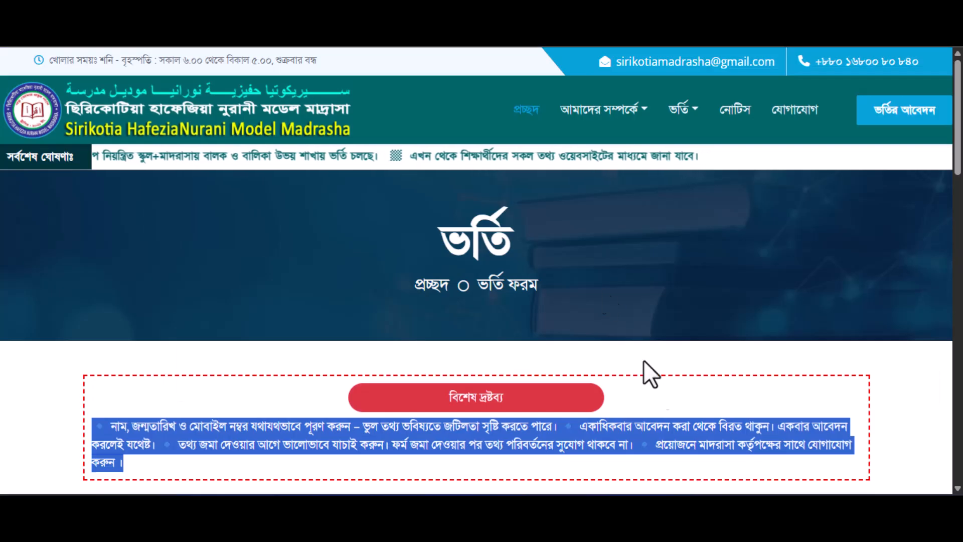
Step: Review the public admission application form, from academic, student and guardian details to the photo uploads and the submit control
scroll(609, 300, "down", 3)
left_click(903, 76)
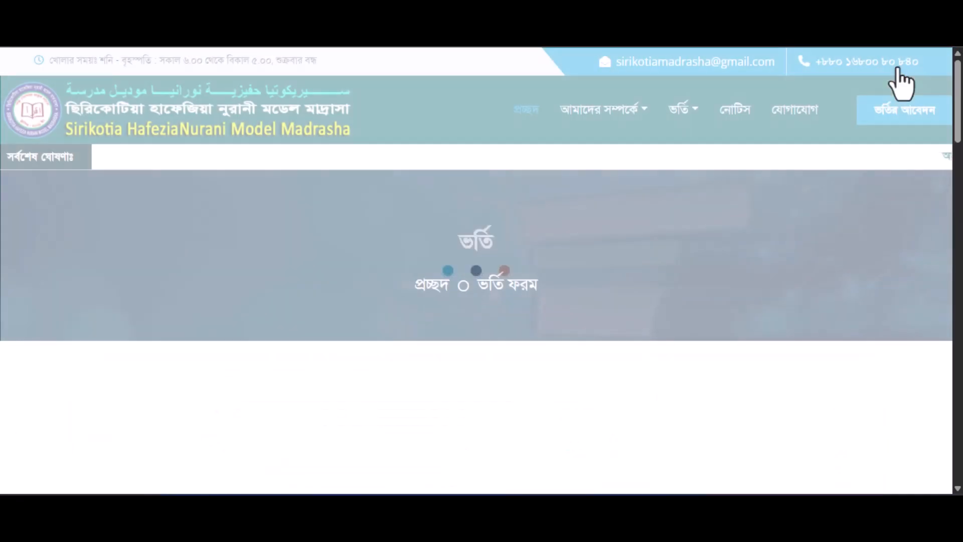
scroll(718, 270, "down", 5)
scroll(422, 294, "down", 8)
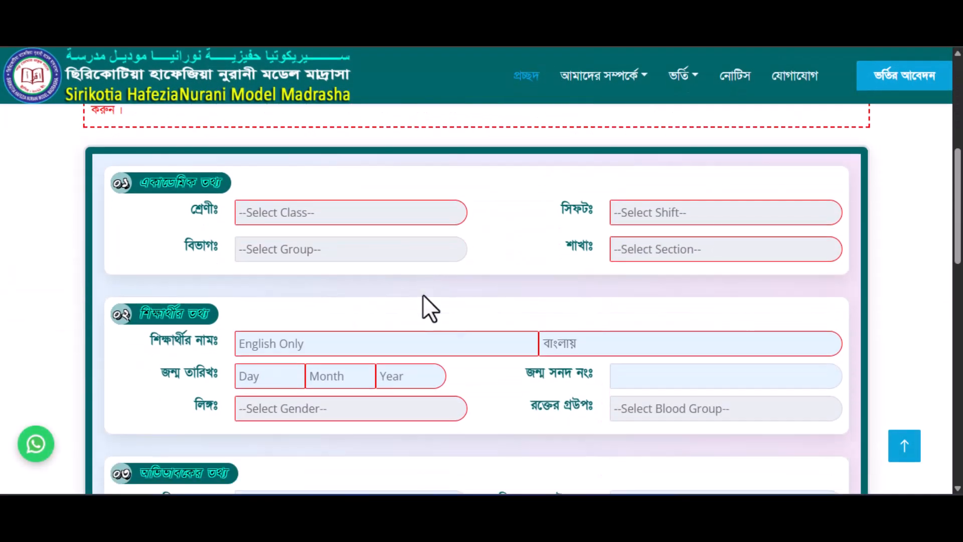
scroll(423, 294, "down", 6)
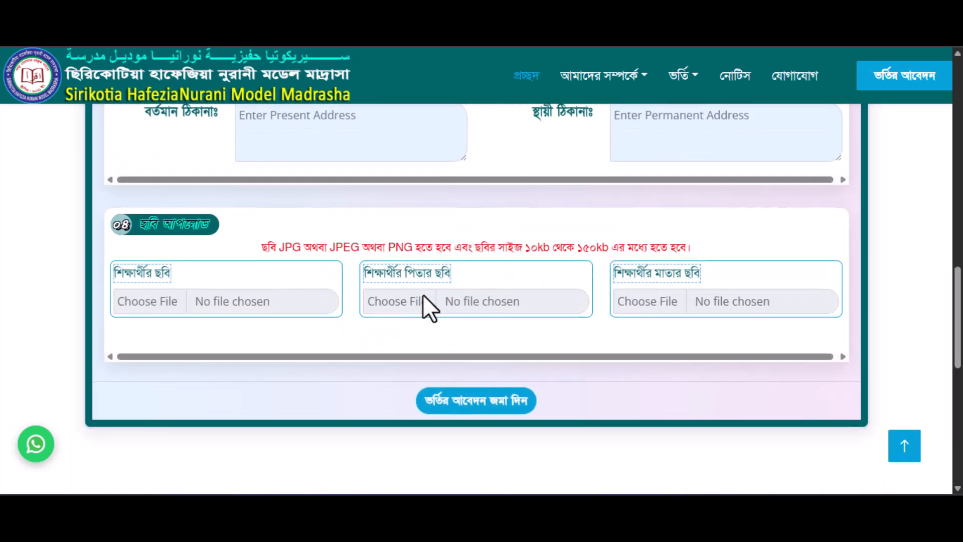
scroll(536, 274, "up", 3)
scroll(536, 263, "up", 8)
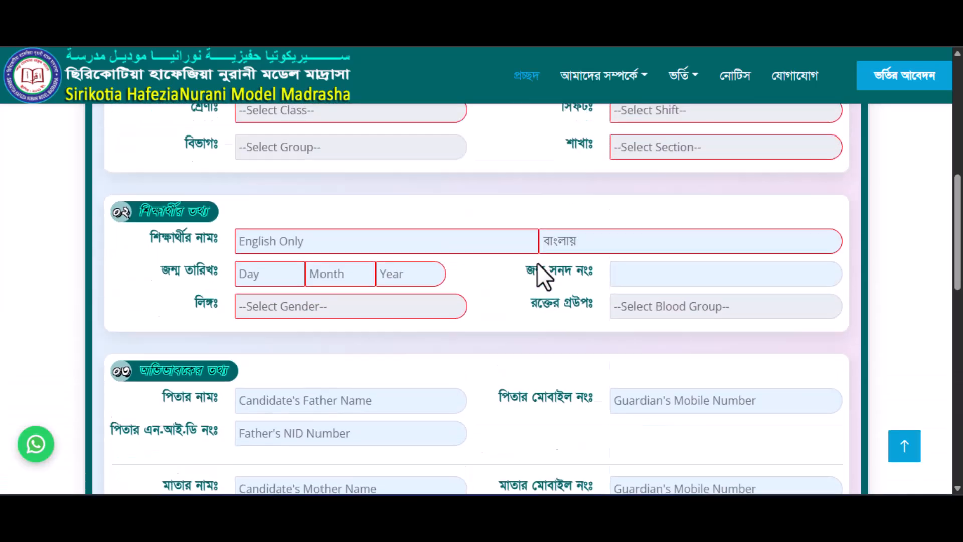
scroll(525, 288, "down", 10)
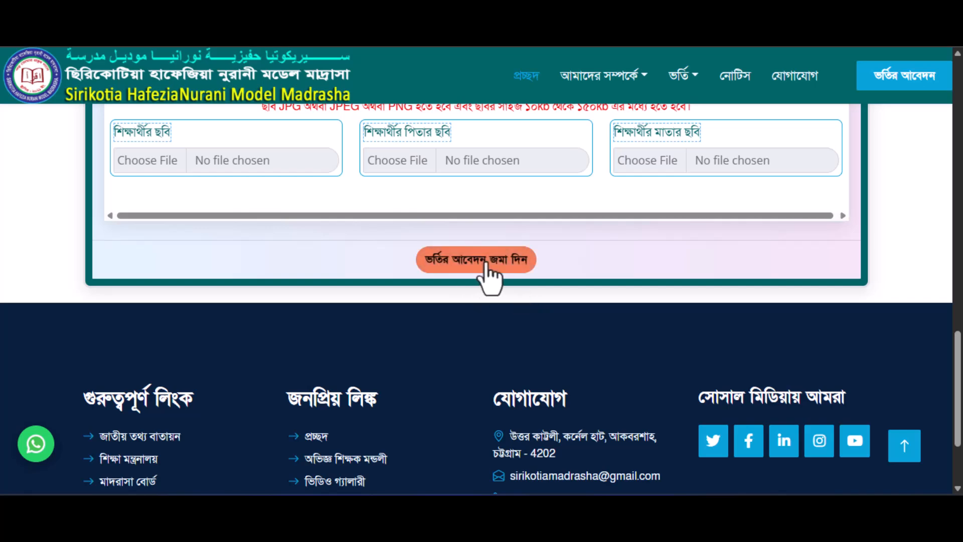
scroll(489, 275, "up", 12)
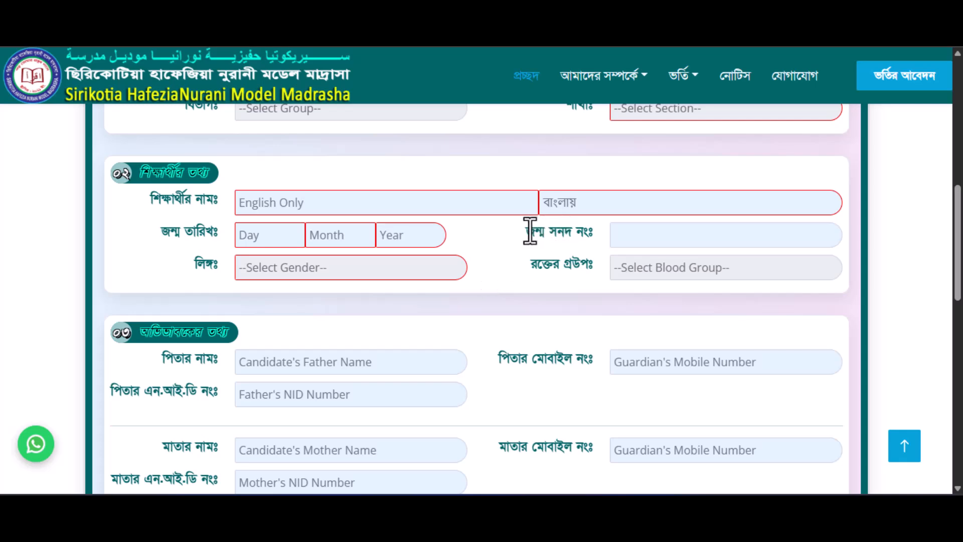
scroll(530, 231, "up", 4)
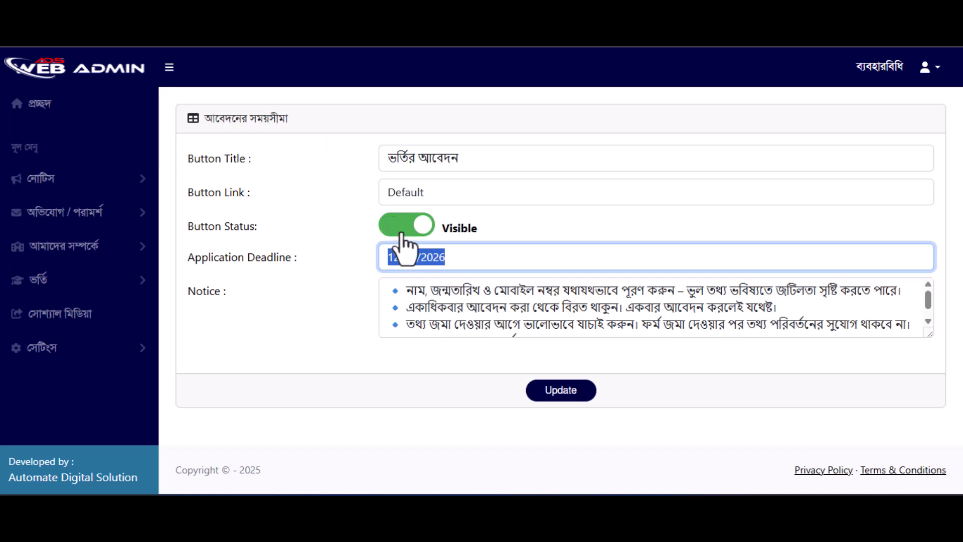
Step: Set the Application Deadline to 12/04/2025 in the admin panel and save the update
left_click(399, 253)
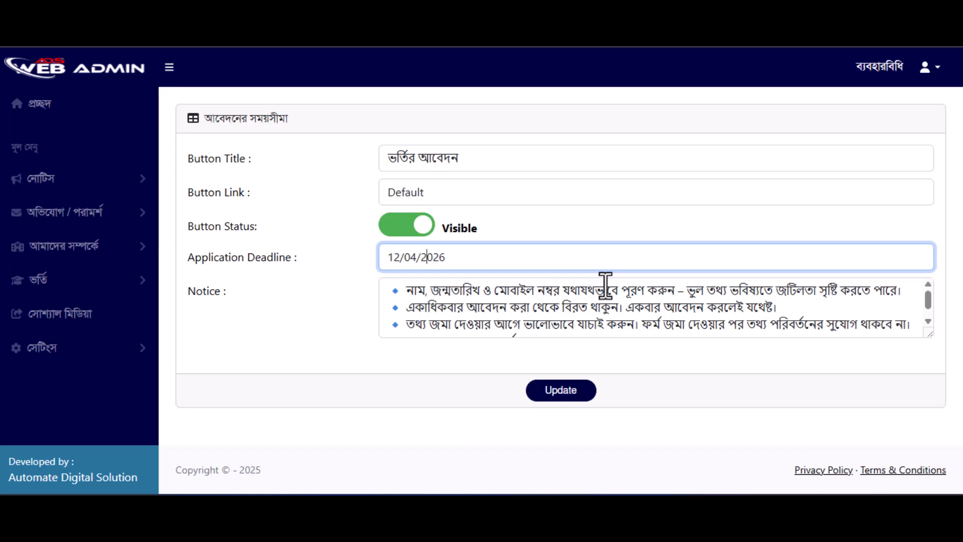
type("5")
left_click(571, 388)
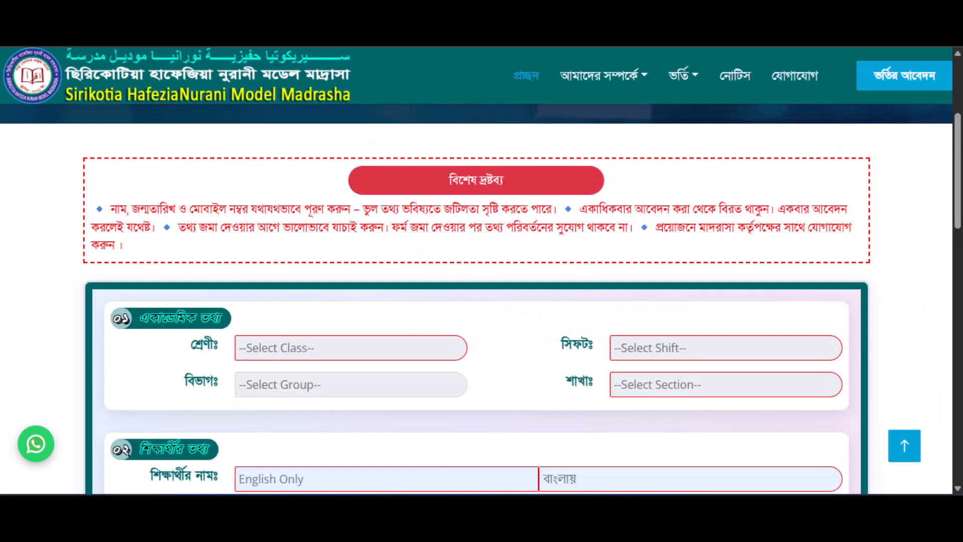
Step: Reload the public ভর্তির আবেদন page and check how the application form area reflects the changed deadline
left_click(58, 46)
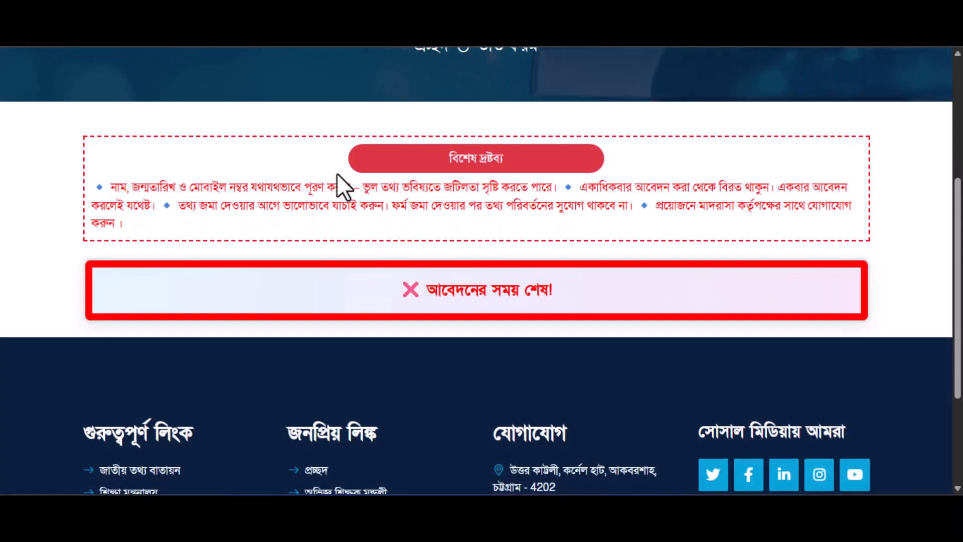
scroll(336, 173, "up", 4)
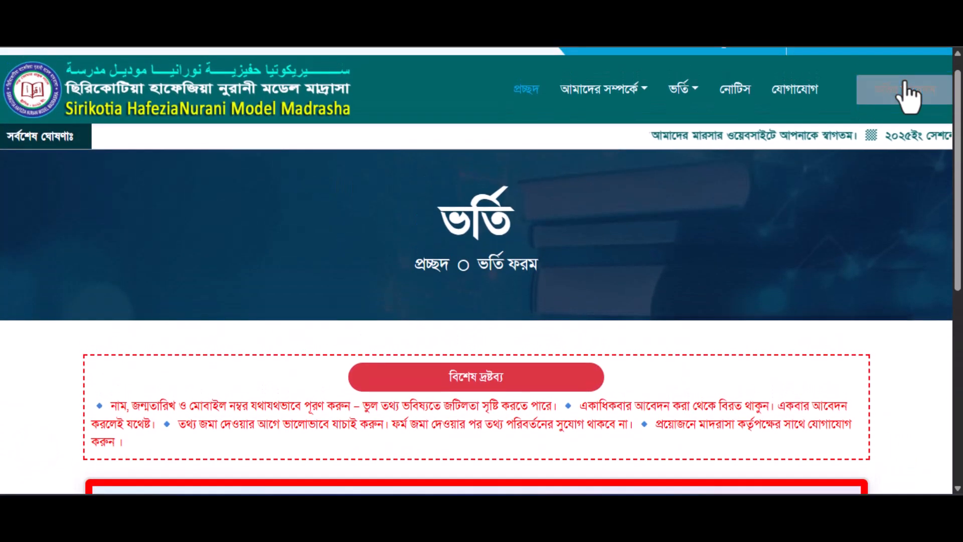
left_click(900, 86)
scroll(519, 248, "down", 3)
scroll(517, 248, "down", 2)
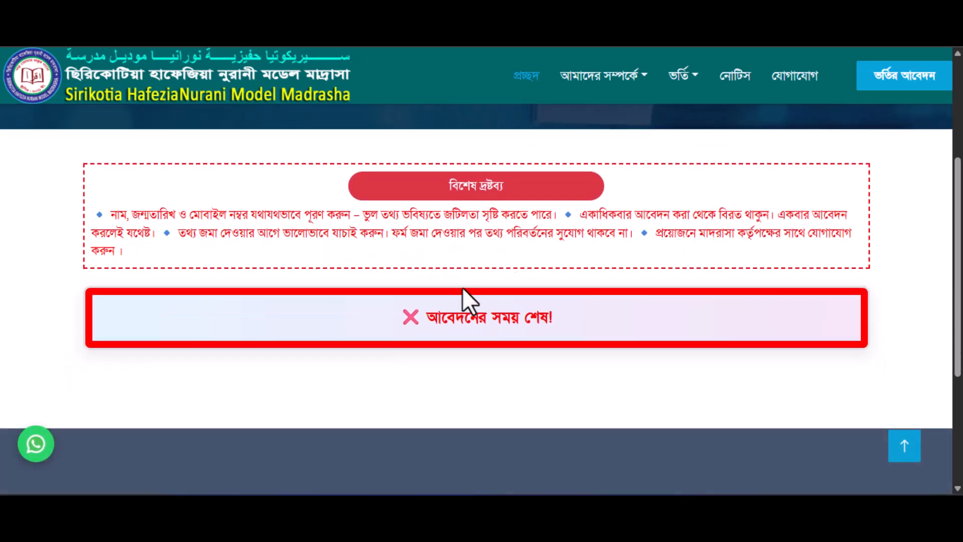
left_click_drag(383, 327, 562, 319)
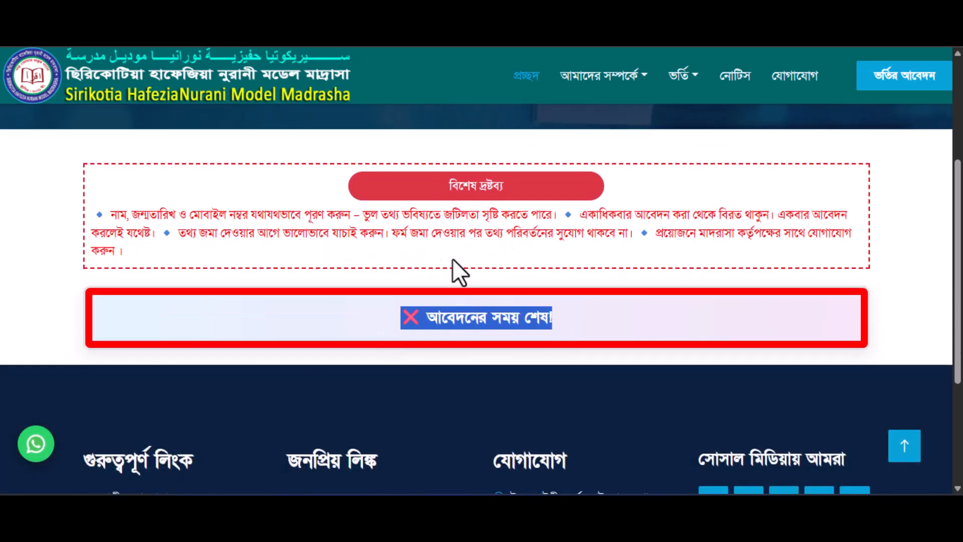
Step: Replace the admin panel's Notice with "🔹 ভর্তি প্রক্রিয়া আগামী ০১ জুলাই ২০২৫ তারিখ থেকে শুরু হবে। অনুগ্রহ করে অপেক্ষা করুণ এবং পূনরায় চেষ্টা করুণ।" and save
key("ctrl+Tab")
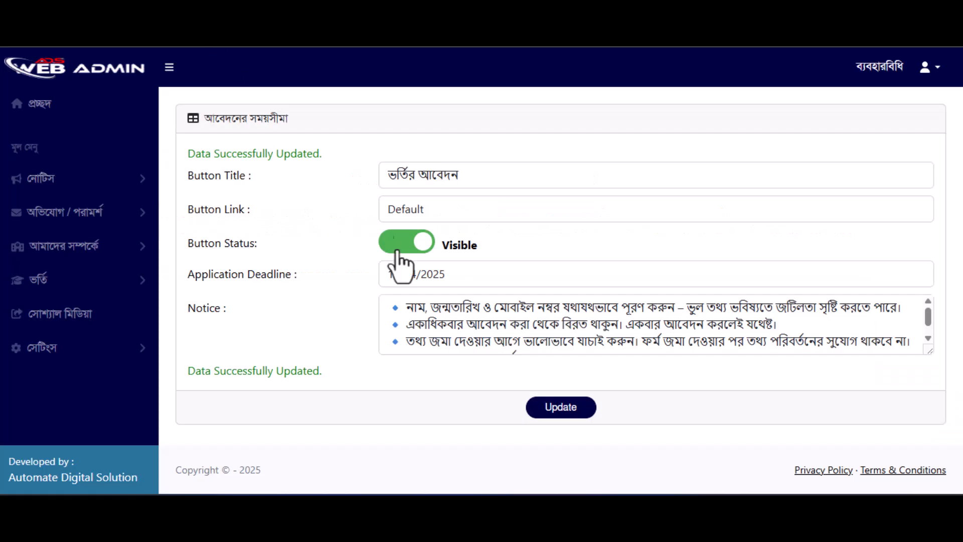
left_click_drag(390, 306, 941, 380)
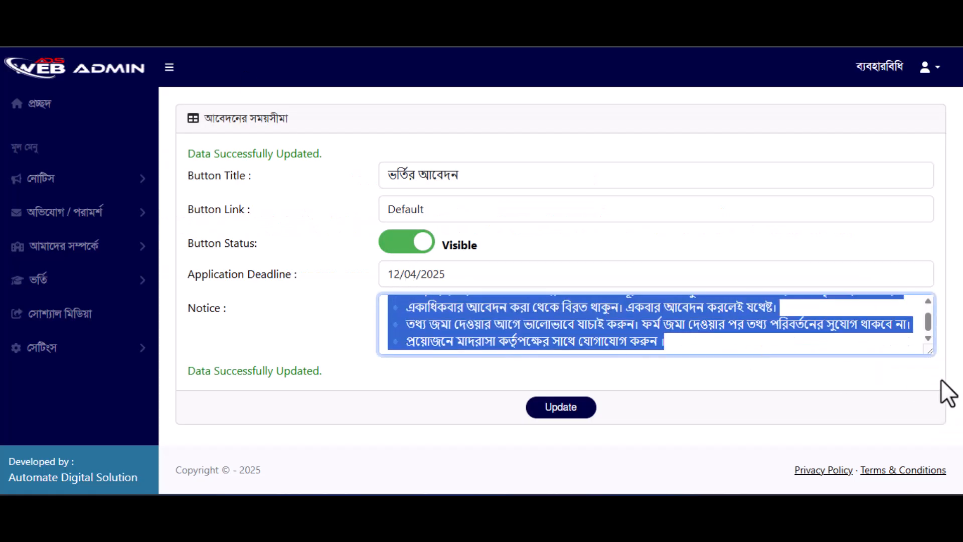
type("ভর্তি প্রক্রিয়া আগামী ০১ জুলাই ২০২৫ তারিখ থেকে শুরু হবে। অনুগ্রহ করে অপেক্ষা করুণ এবং পুনরায় চেষ্টা করুণ।")
left_click_drag(390, 307, 463, 304)
left_click(562, 409)
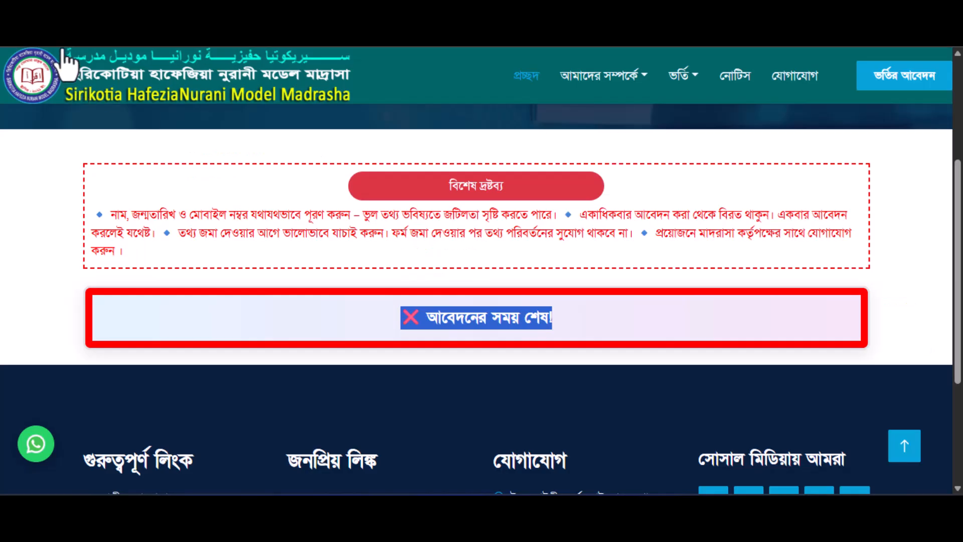
Step: Reload the public admission page and check the বিশেষ দ্রষ্টব্য notice and the application status box below it
key("F5")
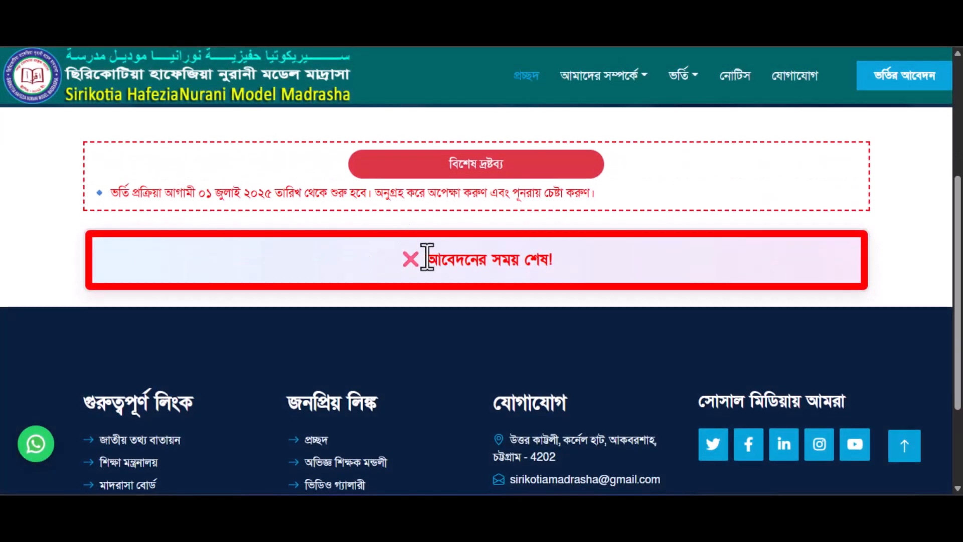
left_click_drag(426, 256, 611, 257)
left_click_drag(110, 193, 576, 190)
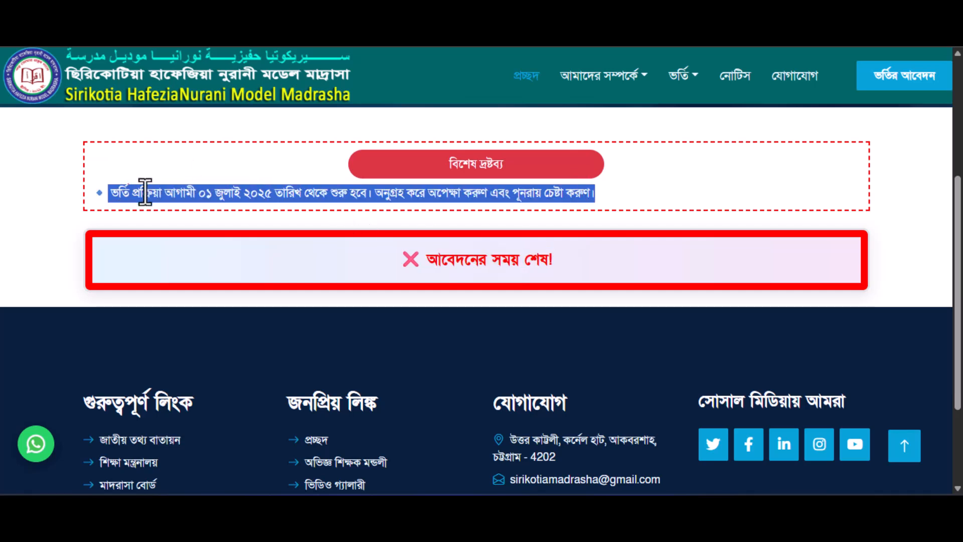
left_click(169, 196)
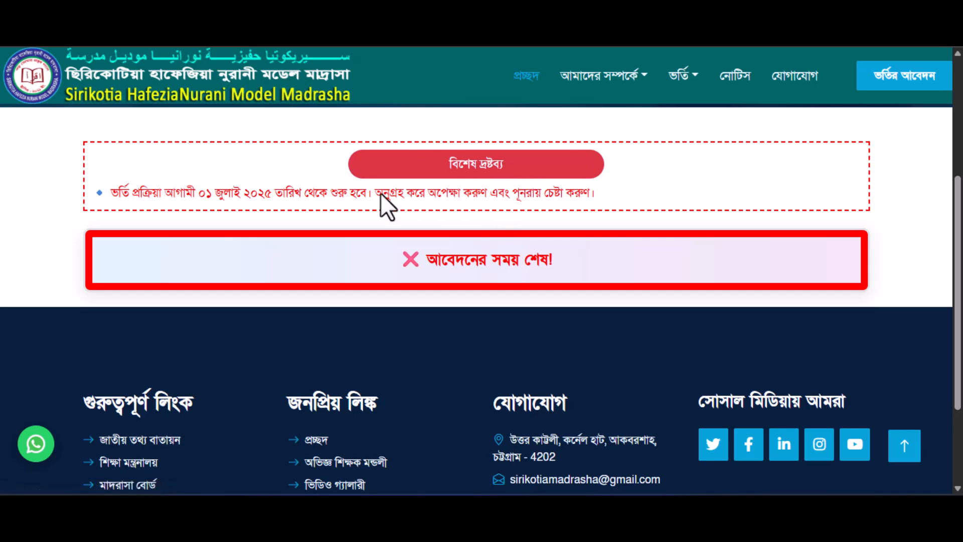
scroll(454, 263, "up", 3)
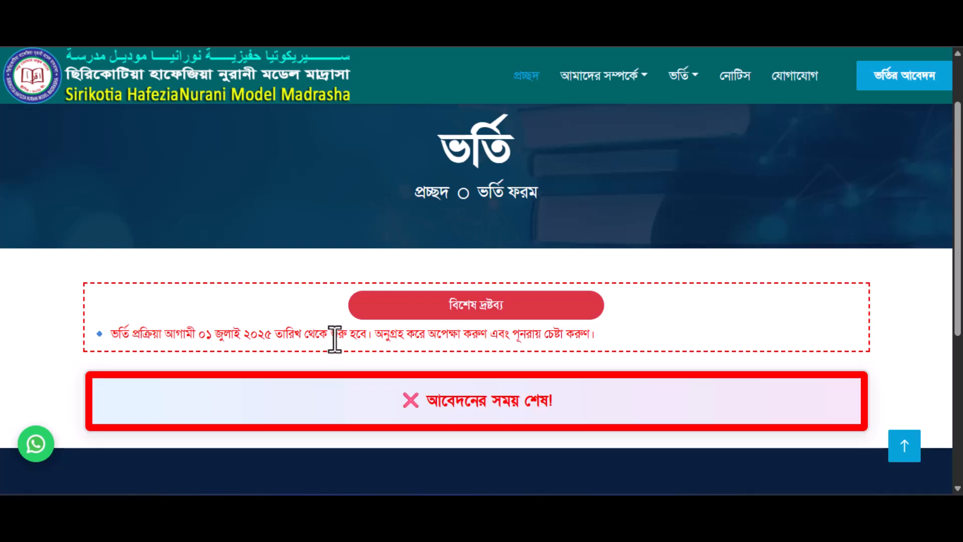
Step: Replace the admin panel's Notice with the four application guidelines, from filling in name, birth date and mobile number properly to contacting the madrasha authority
scroll(335, 339, "down", 2)
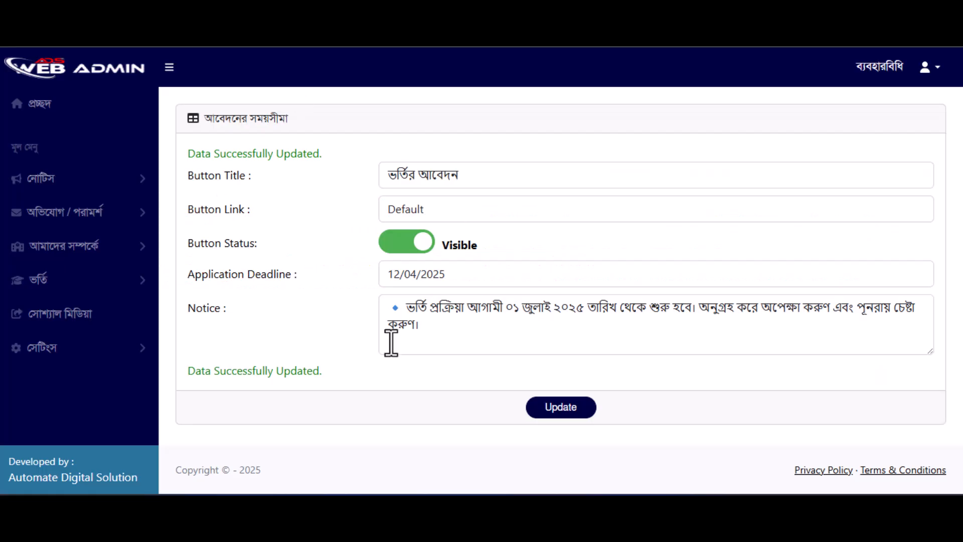
left_click(416, 274)
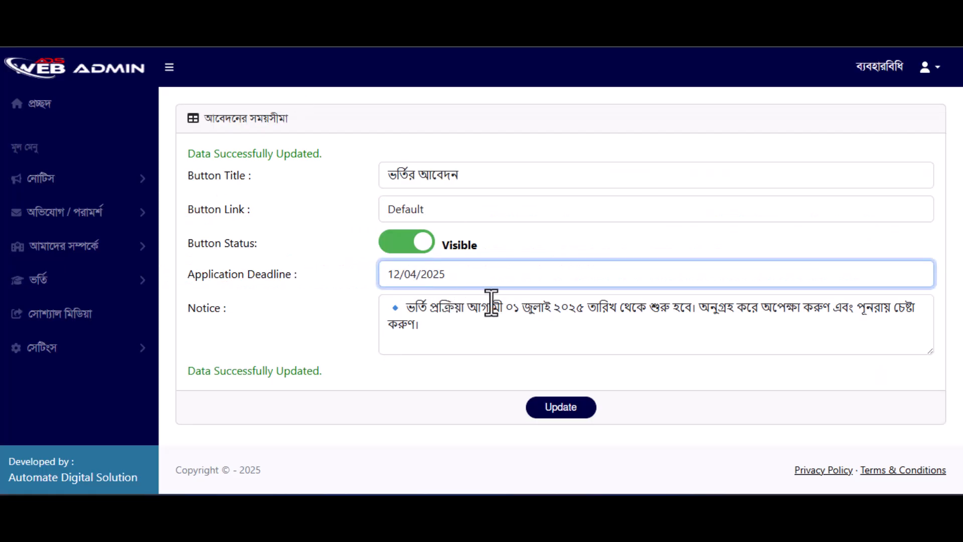
left_click(481, 346)
key("ctrl+a")
key("ctrl+v")
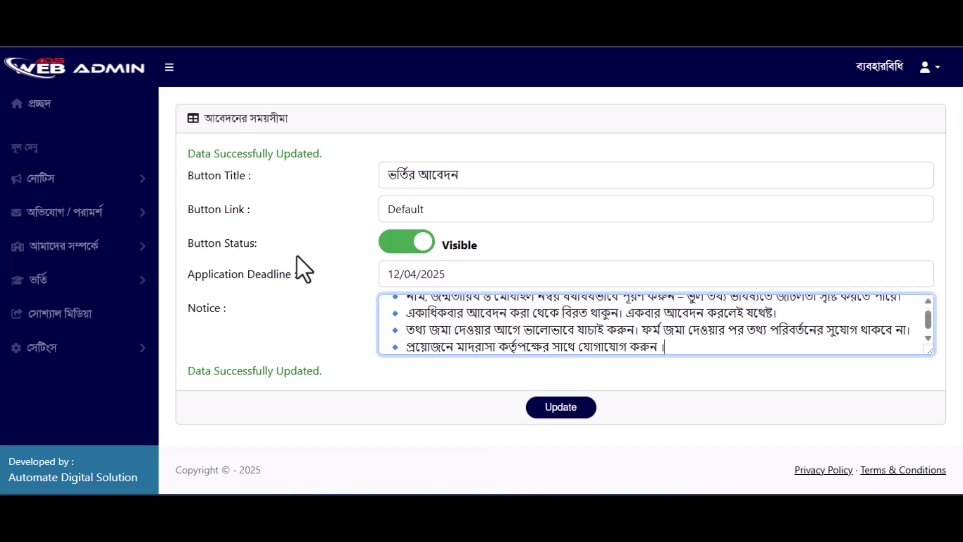
Step: Set the Application Deadline to 12/04/2026 and save the deadline and notice update
left_click_drag(434, 274, 478, 284)
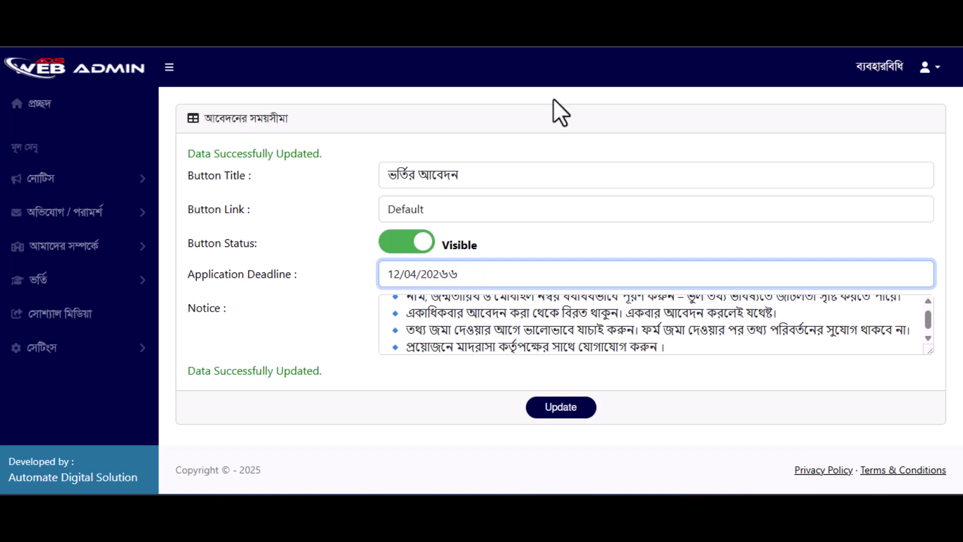
left_click(404, 274)
left_click_drag(475, 274, 442, 275)
type("6")
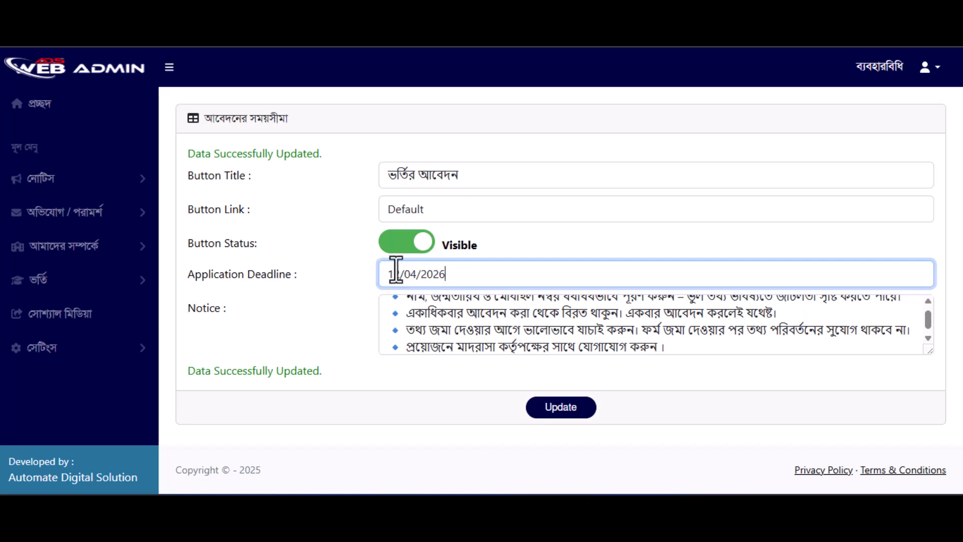
left_click(565, 412)
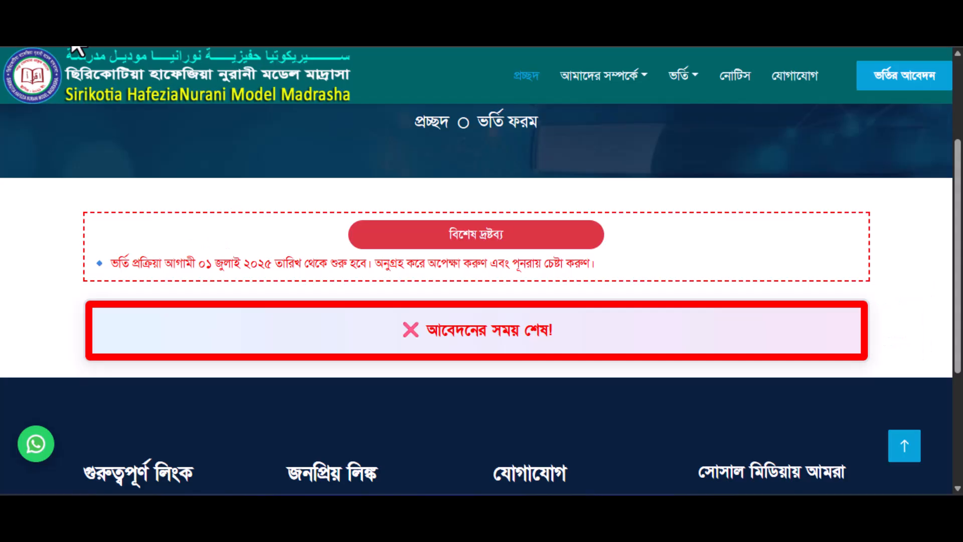
Step: Reload the public admission page and check the application form down to its submit button
left_click(89, 48)
scroll(525, 220, "down", 10)
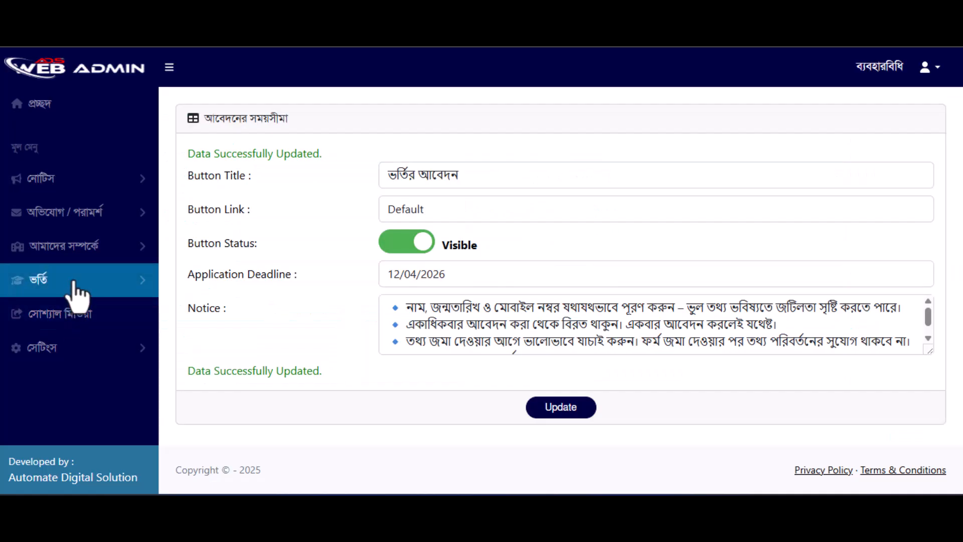
Step: Review the entries under the admin panel's ভর্তি, আমাদের সম্পর্কে, অভিযোগ / পরামর্শ, নোটিস and সেটিংস sections
left_click(75, 291)
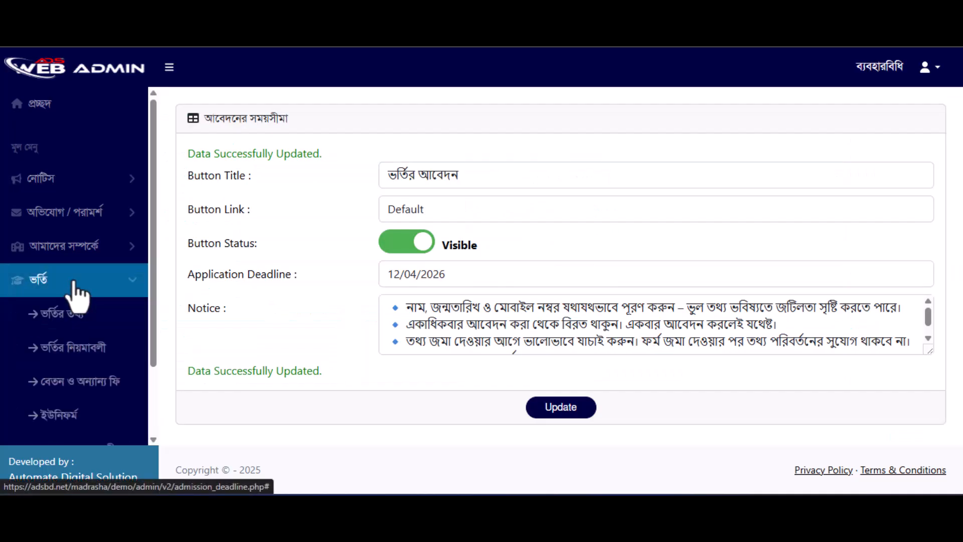
scroll(88, 369, "down", 2)
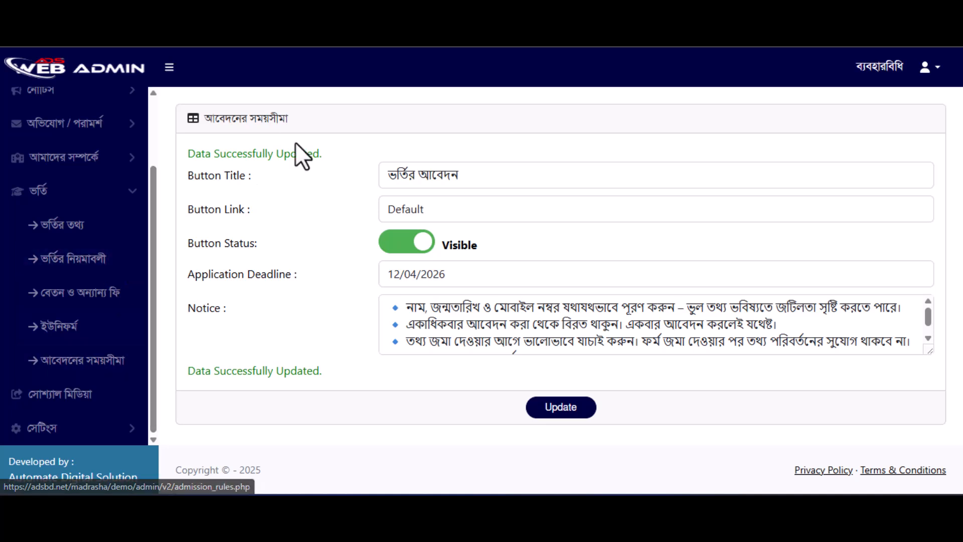
left_click(103, 195)
left_click(80, 253)
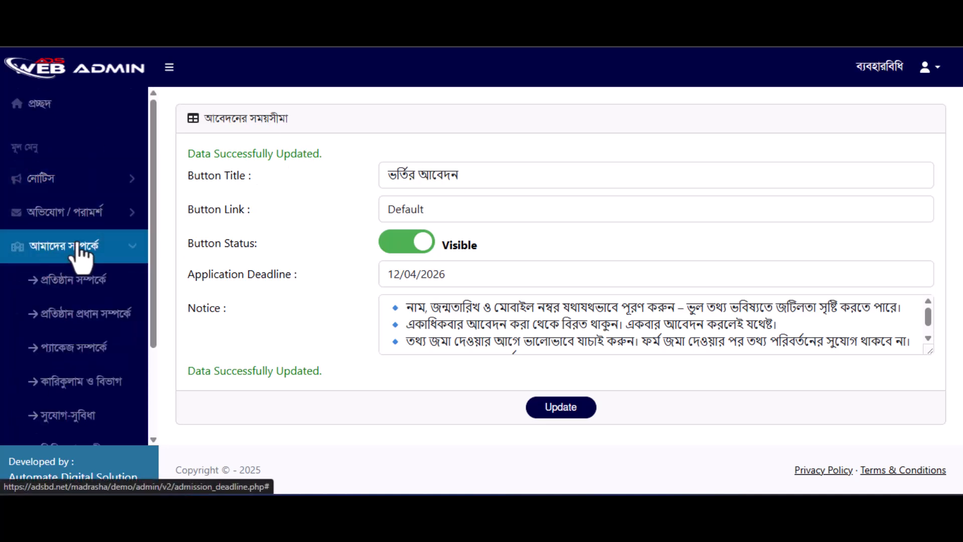
scroll(88, 331, "down", 3)
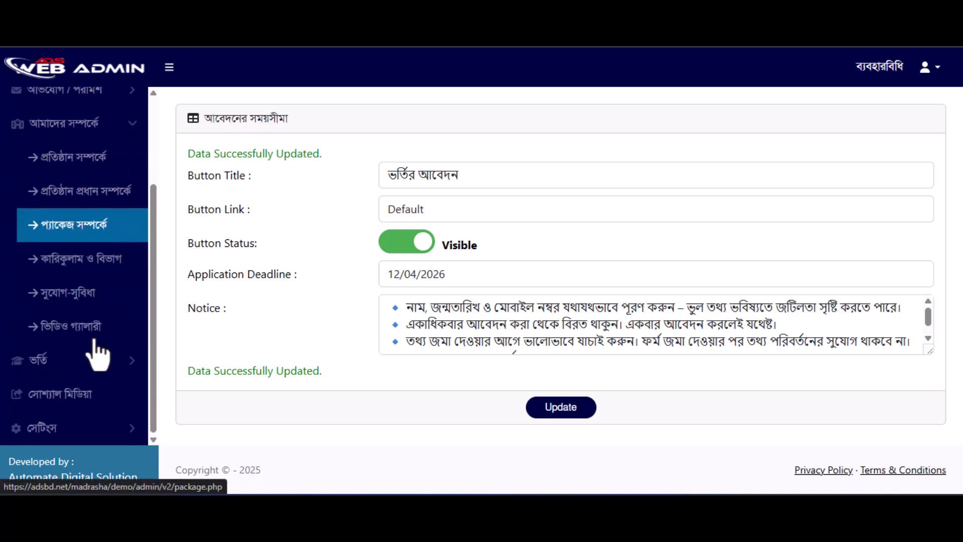
left_click(75, 125)
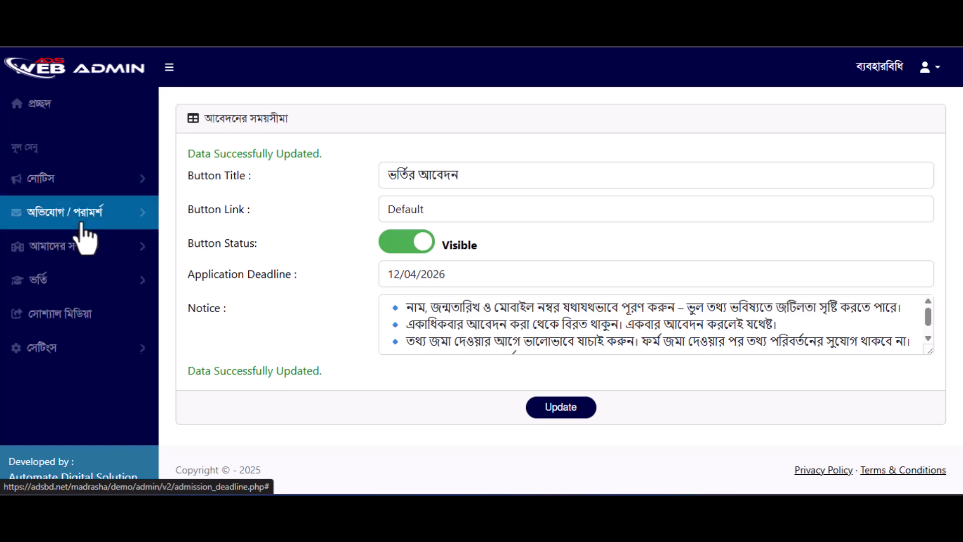
left_click(85, 236)
left_click(85, 213)
left_click(86, 186)
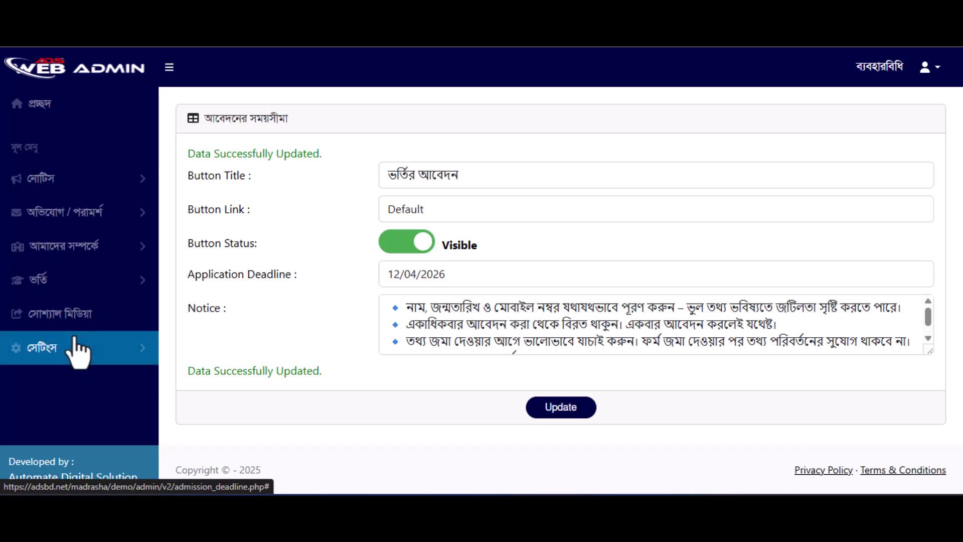
left_click(79, 353)
scroll(93, 402, "down", 1)
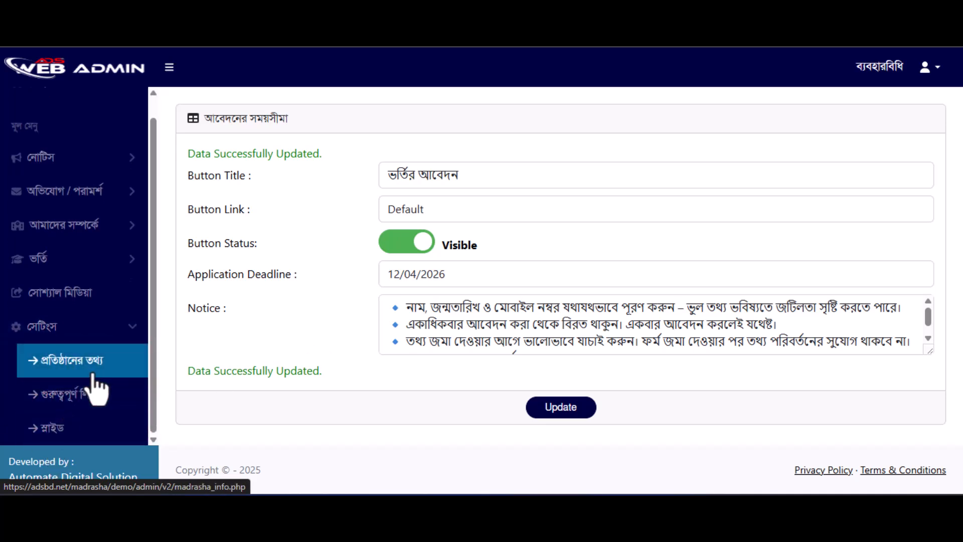
left_click(86, 327)
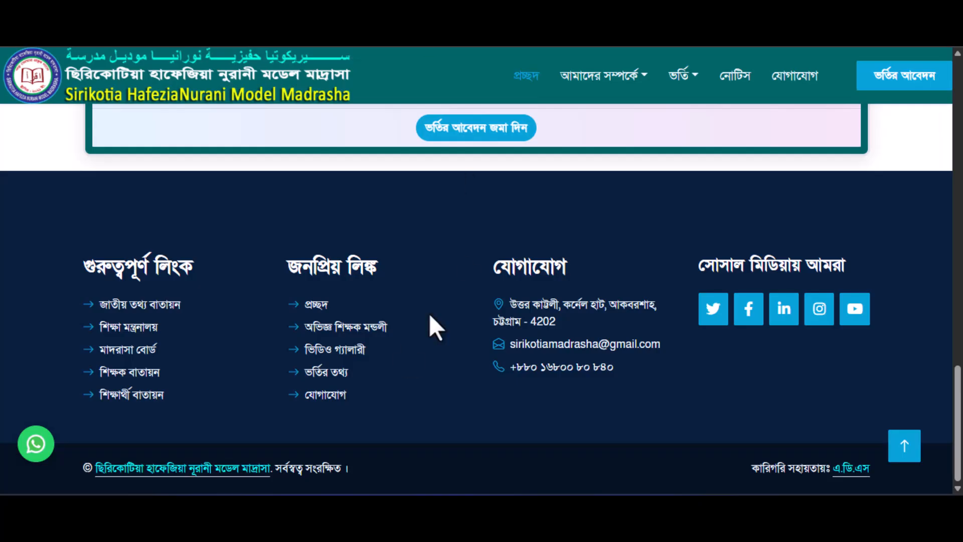
Step: Check the বিশেষ দ্রষ্টব্য notice on the public admission page and go to the website's homepage
scroll(429, 313, "up", 20)
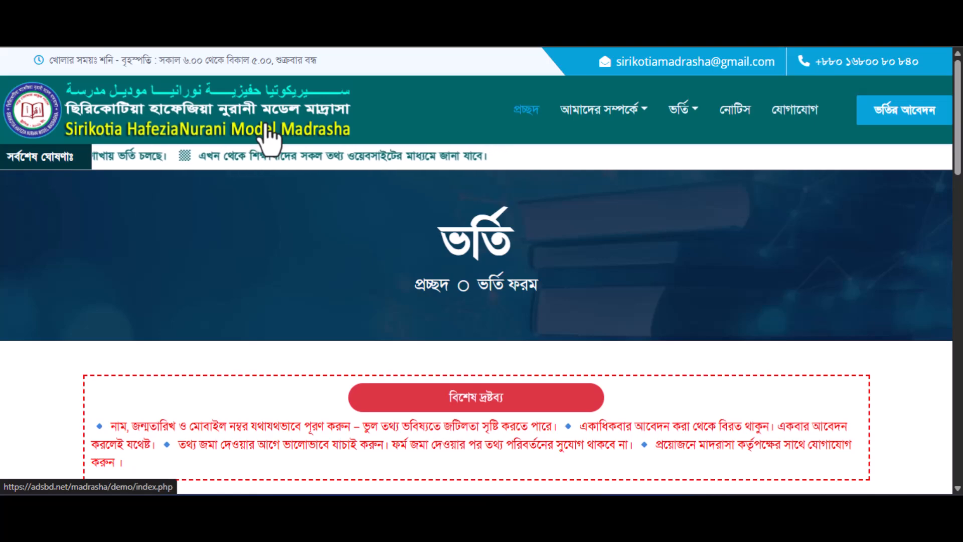
left_click(266, 127)
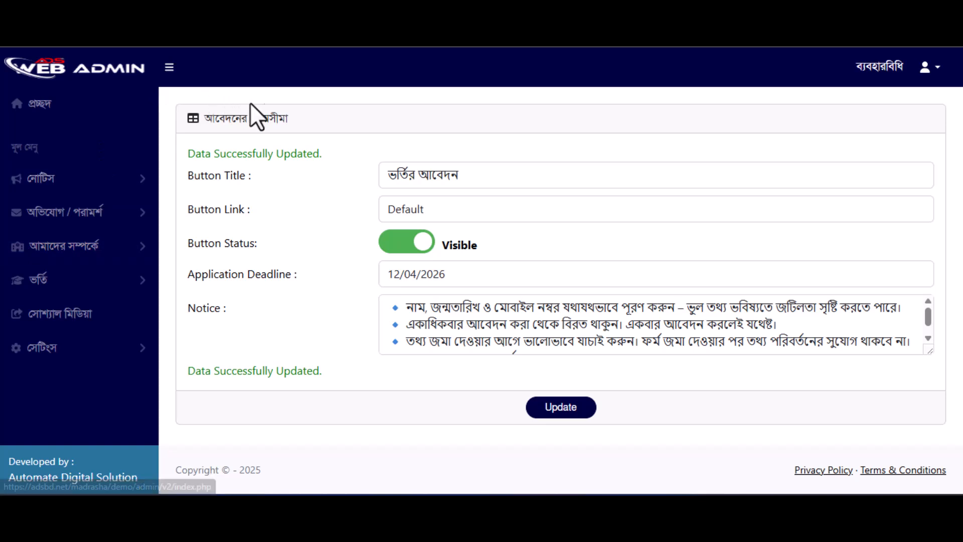
Step: View the admin panel's ব্যবহারবিধি page and open the পিন নম্বর পরিবর্তন form at its New PIN field
left_click(885, 70)
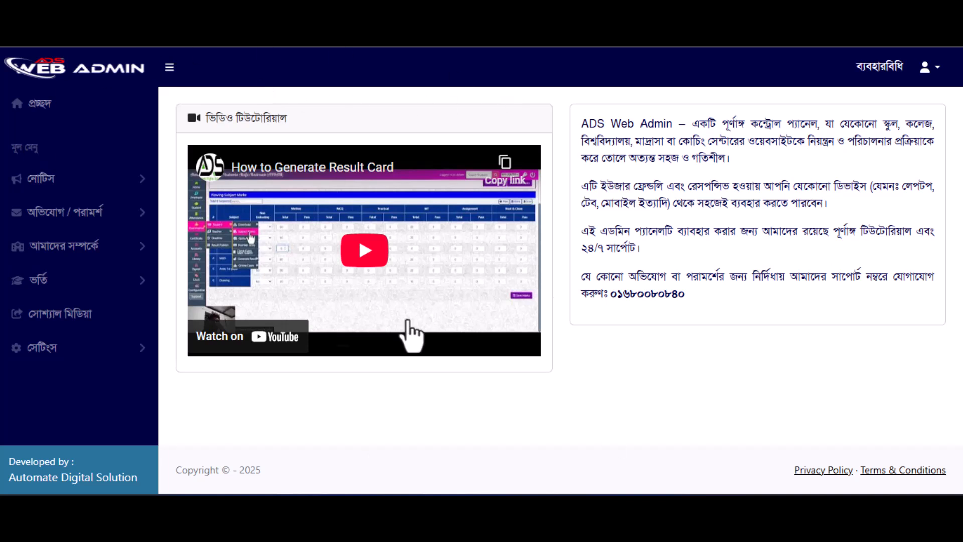
left_click(928, 73)
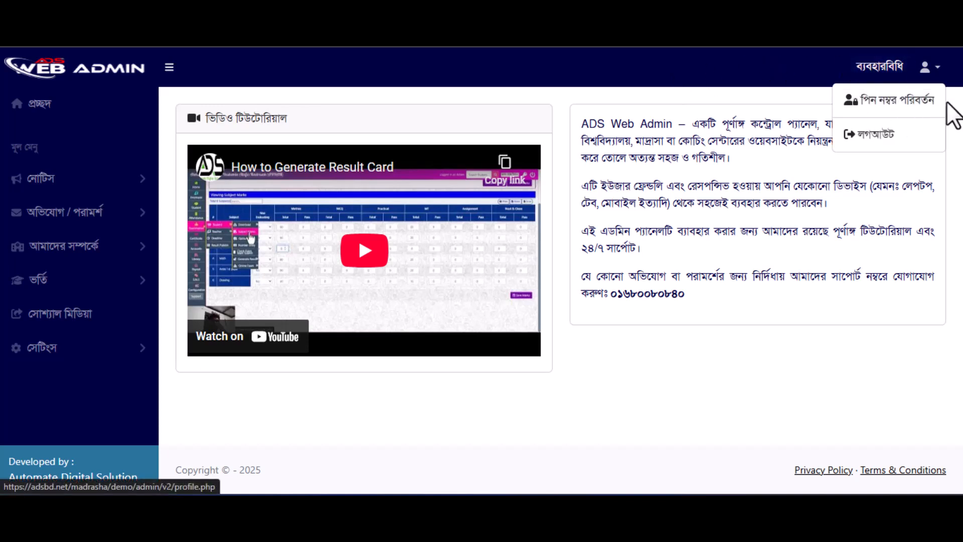
left_click(911, 103)
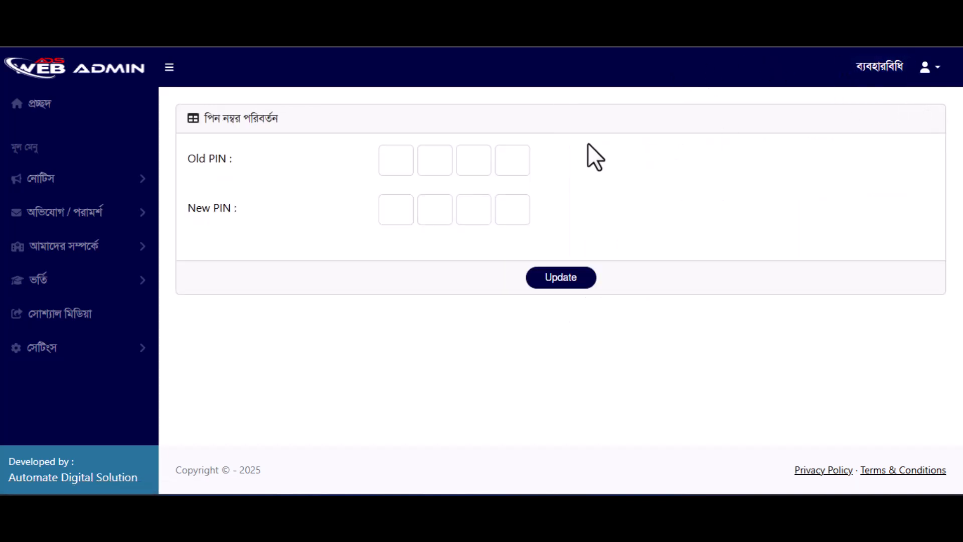
left_click(386, 209)
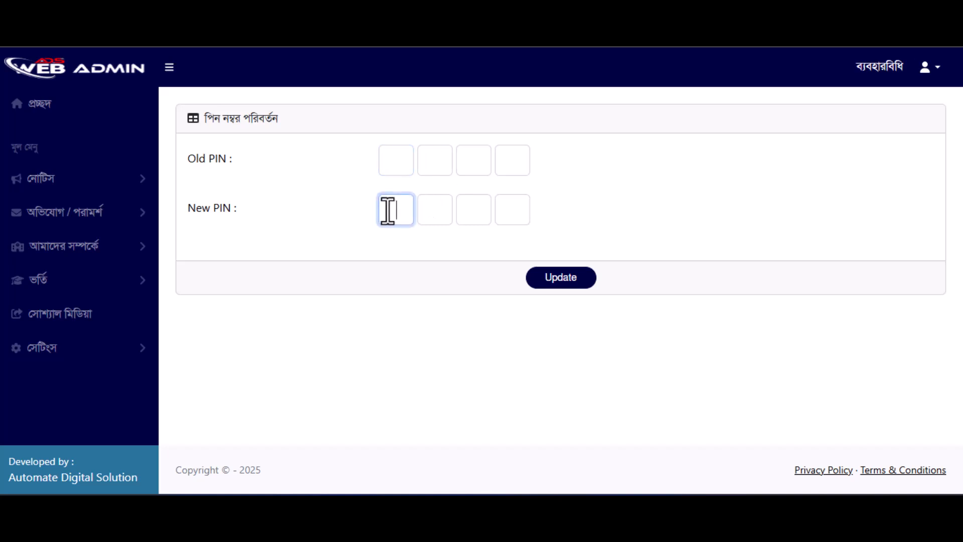